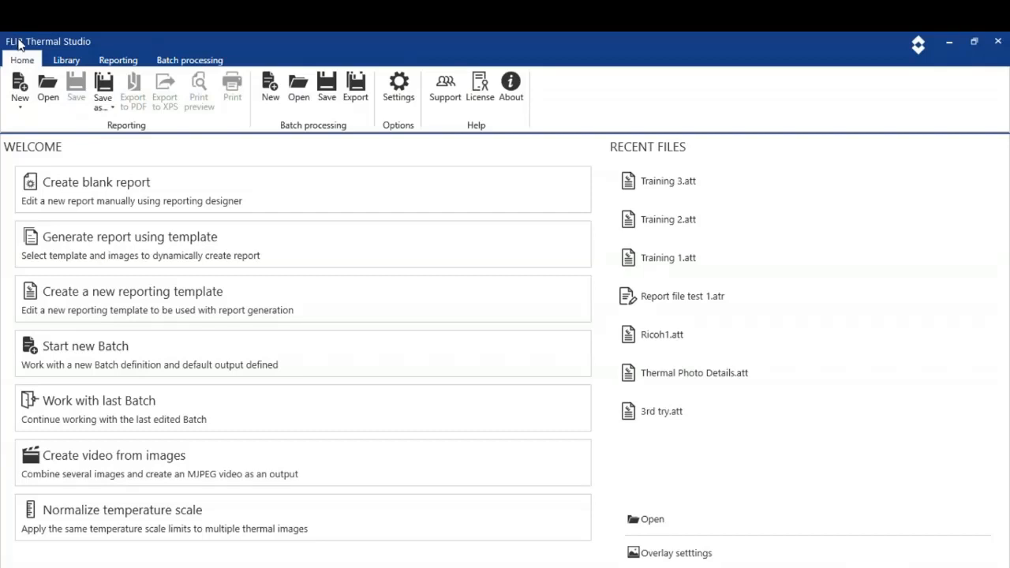
# Open the image FLIR0027.jpg for editing from the Thermal Report Training folder in the image library.
pyautogui.click(57, 62)
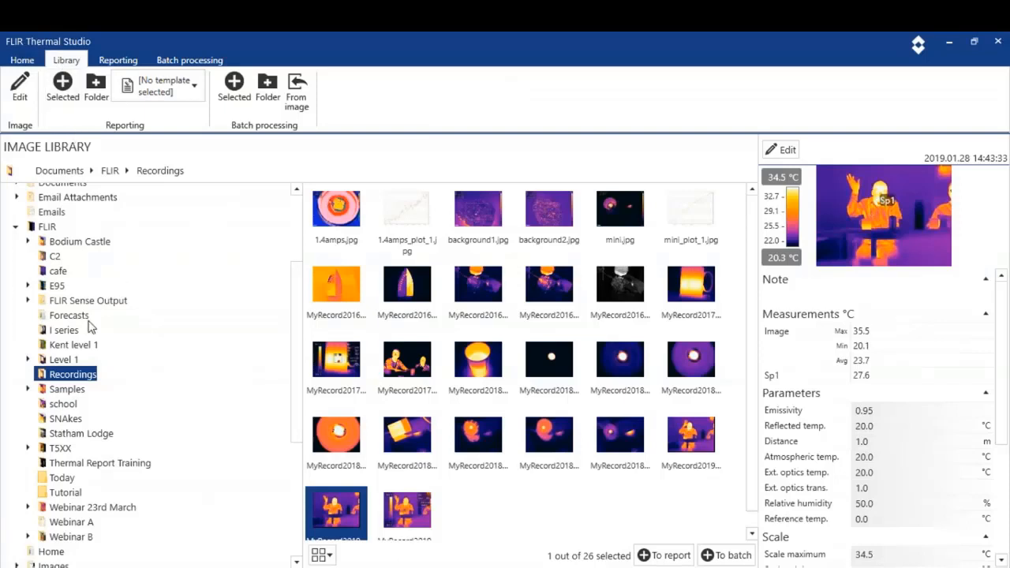
pyautogui.moveTo(89, 322); pyautogui.dragTo(89, 469)
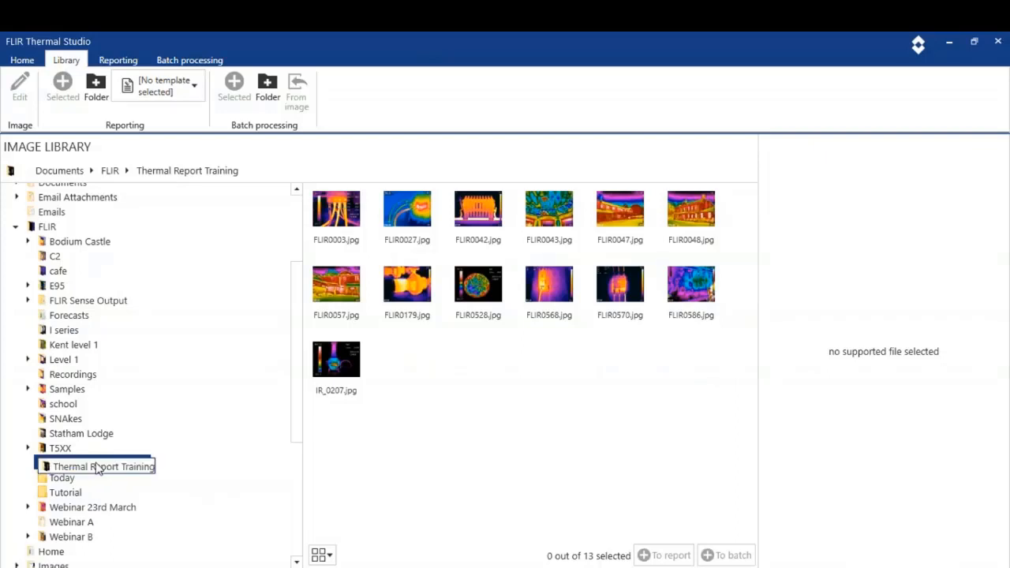
pyautogui.rightClick(44, 465)
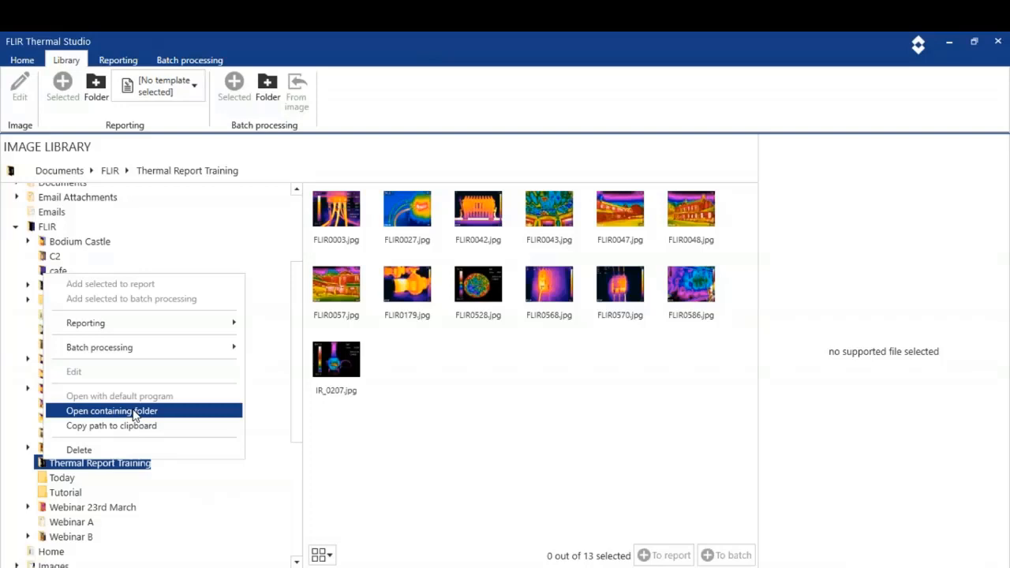
pyautogui.click(352, 485)
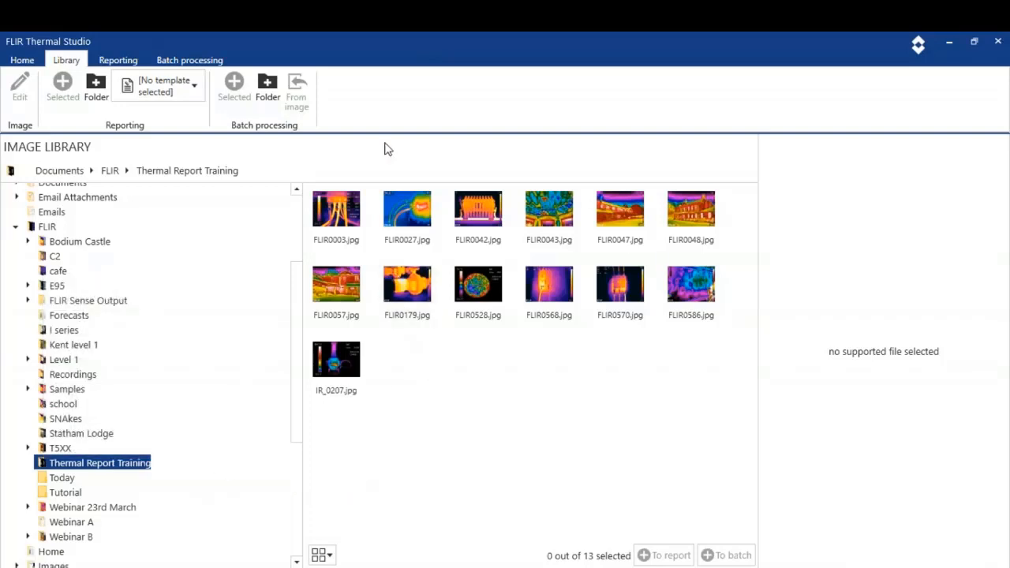
pyautogui.moveTo(412, 201); pyautogui.dragTo(418, 209)
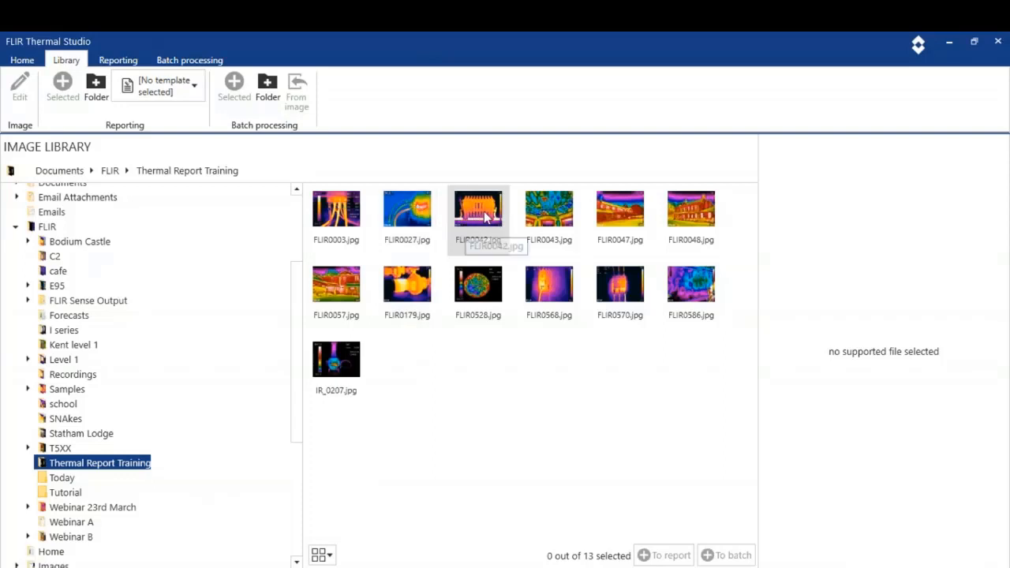
pyautogui.doubleClick(406, 222)
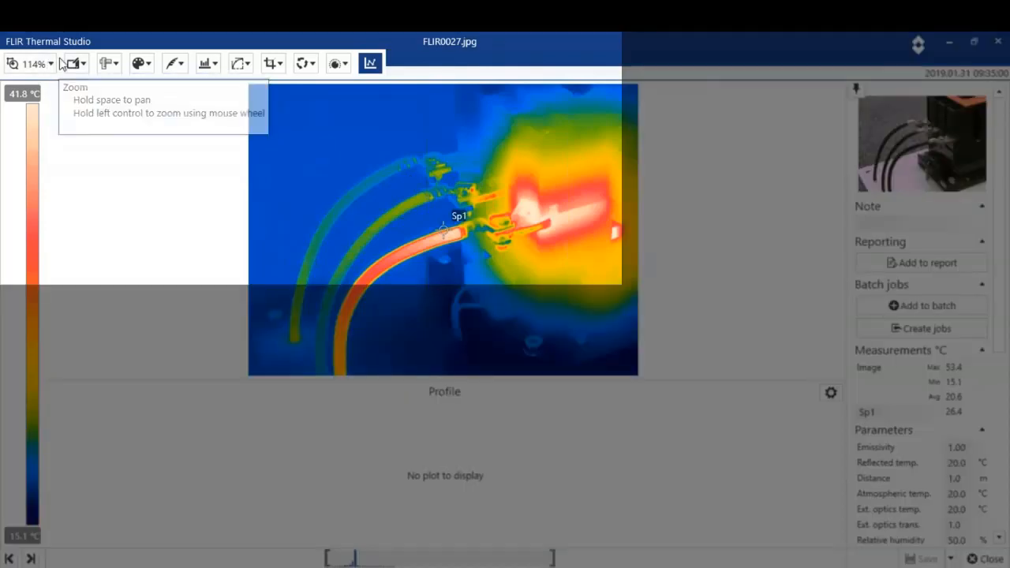
pyautogui.click(109, 64)
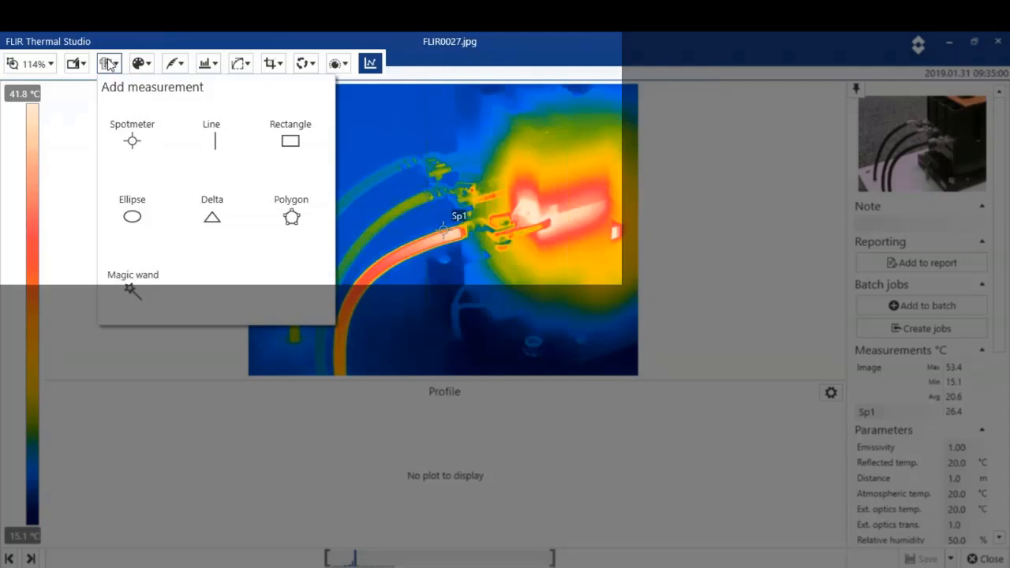
pyautogui.click(147, 69)
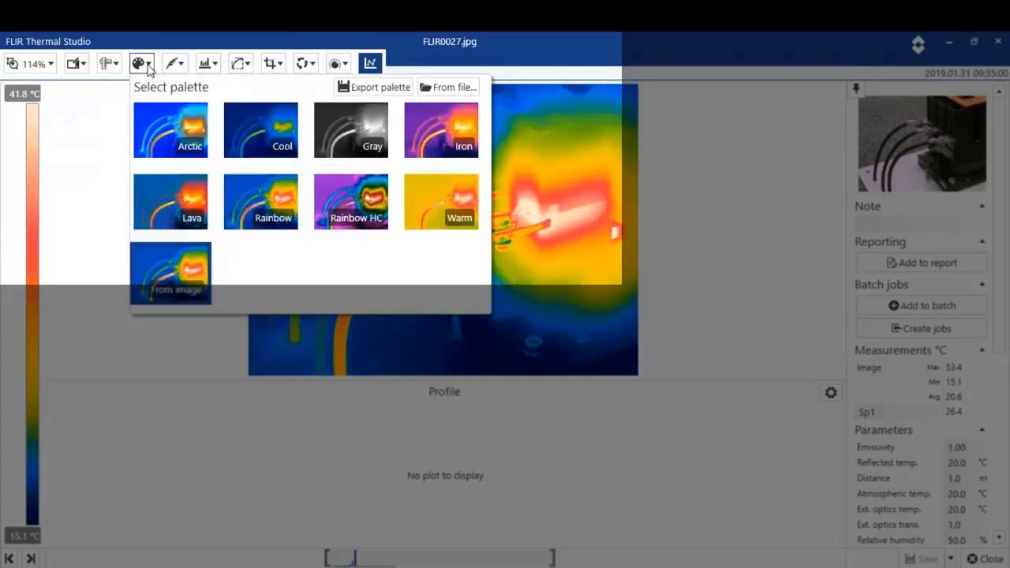
pyautogui.click(183, 69)
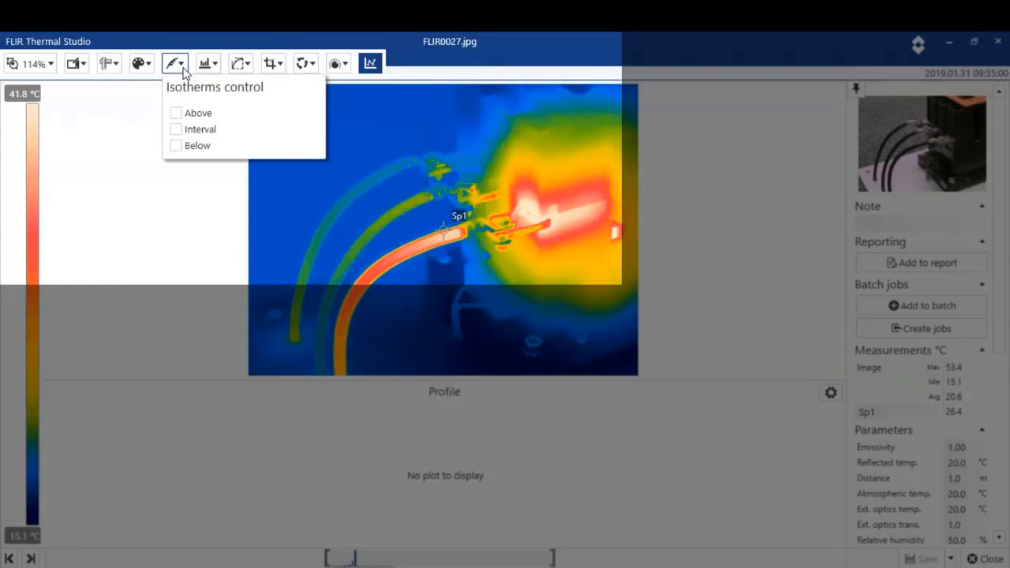
pyautogui.click(213, 67)
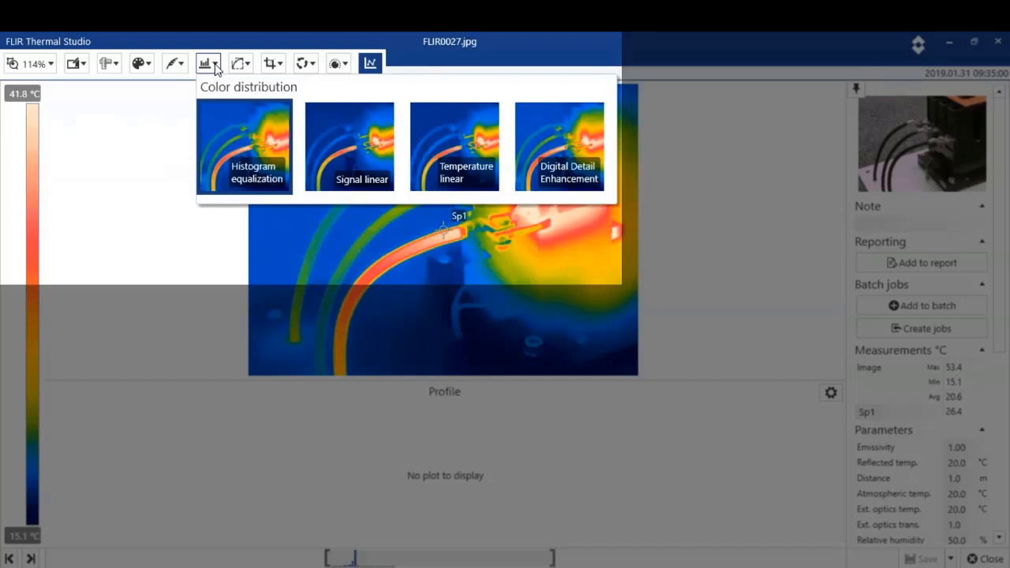
pyautogui.click(246, 68)
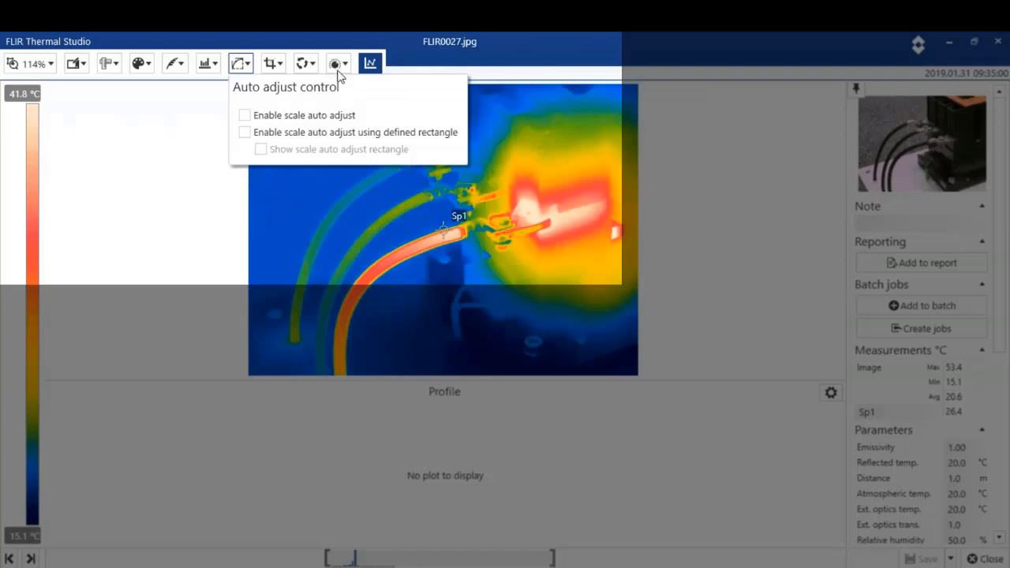
pyautogui.click(170, 195)
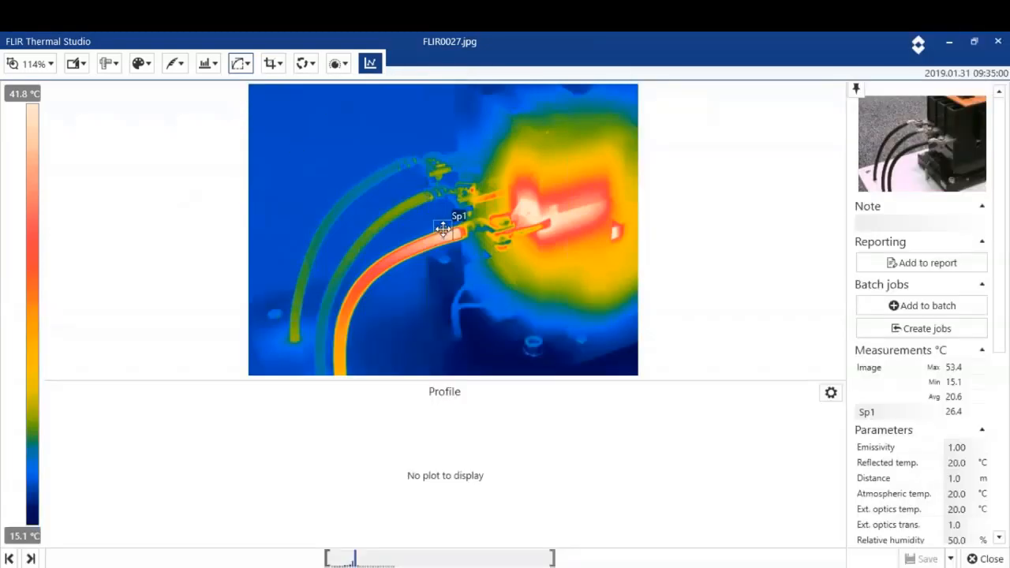
# Reposition spot Sp1 near the connector end of the hottest cable and add a second spotmeter on the middle cable.
pyautogui.moveTo(443, 230); pyautogui.dragTo(451, 232)
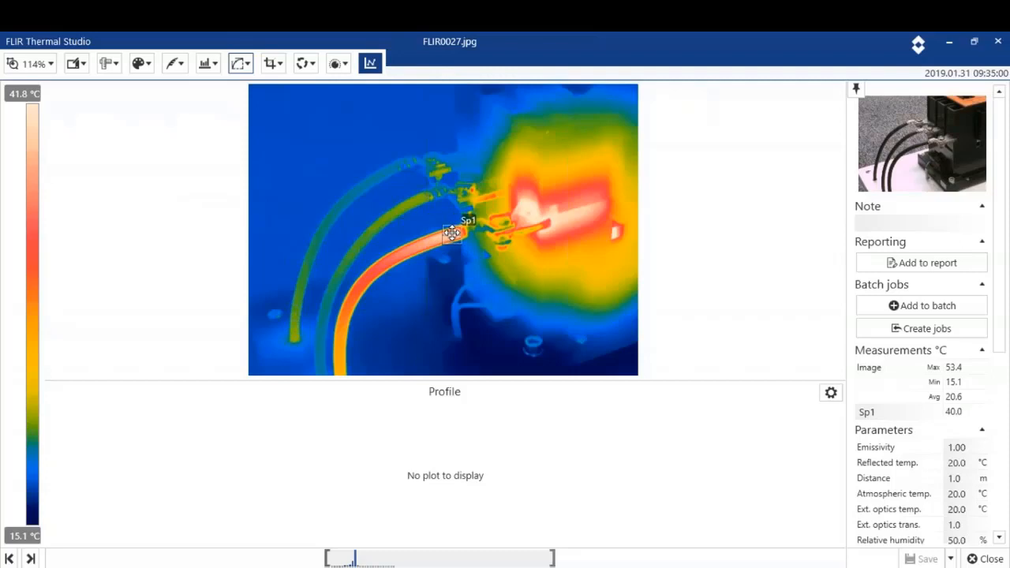
pyautogui.click(109, 63)
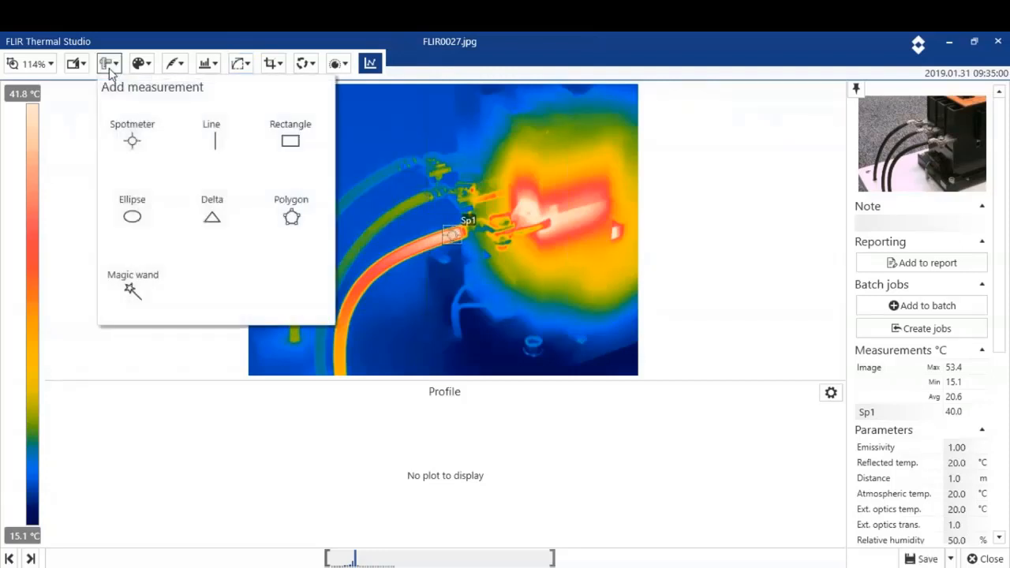
pyautogui.click(134, 148)
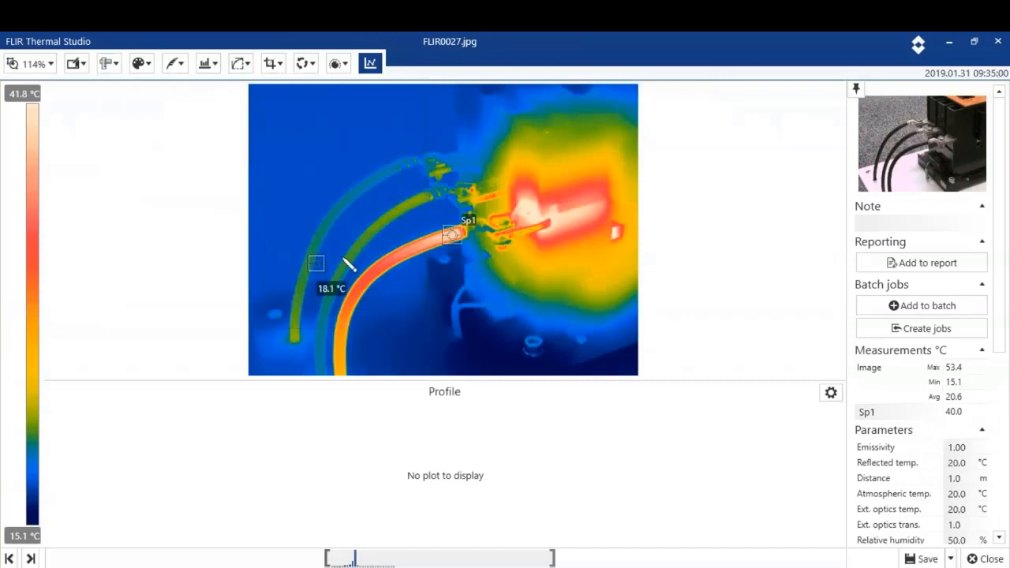
pyautogui.click(418, 199)
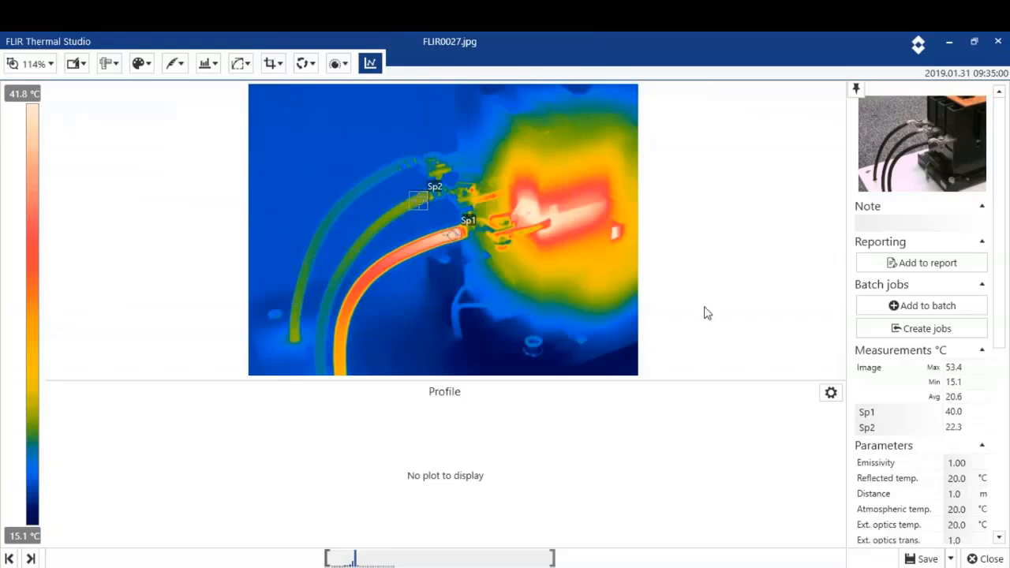
# Examine the image's measurements, parameters, scale settings and image information.
pyautogui.moveTo(919, 419)
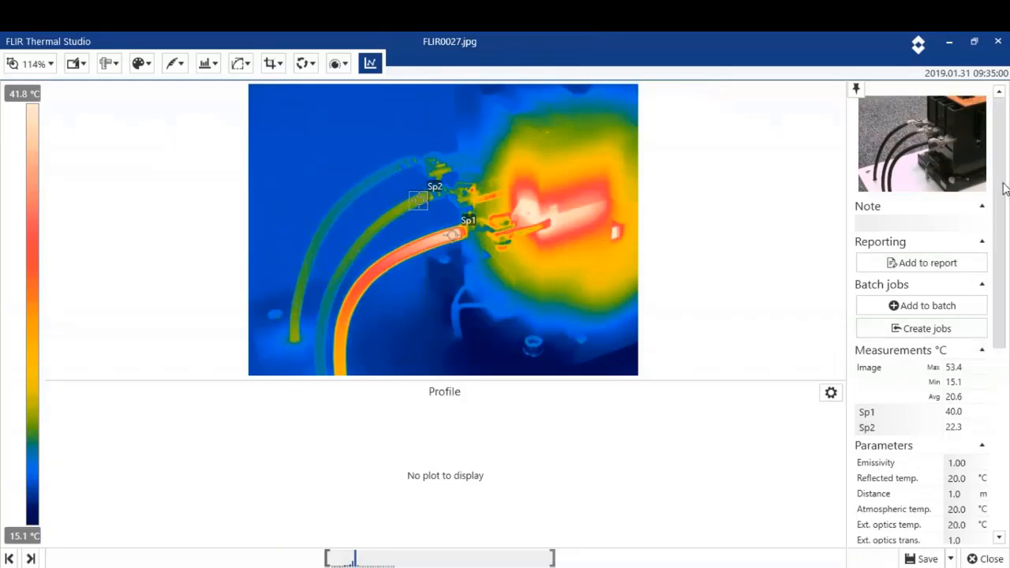
pyautogui.moveTo(1003, 193); pyautogui.dragTo(994, 248)
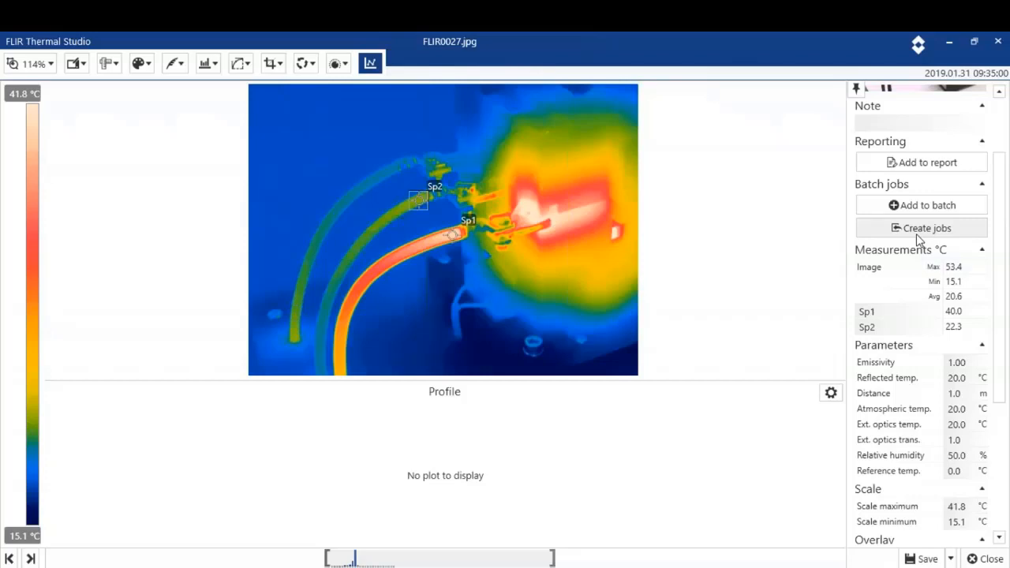
pyautogui.scroll(-3, 1002, 301)
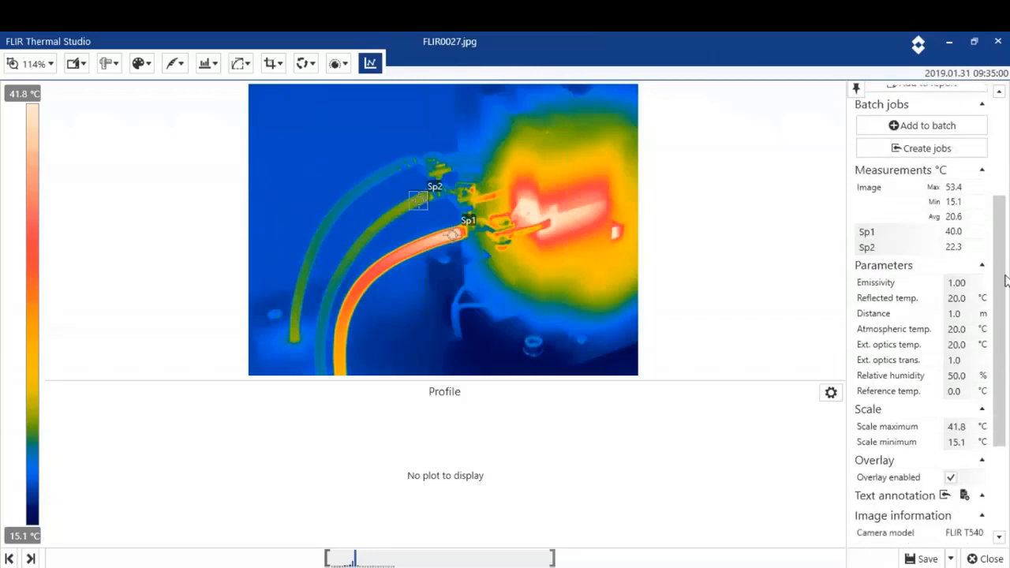
pyautogui.moveTo(1006, 301); pyautogui.dragTo(1000, 335)
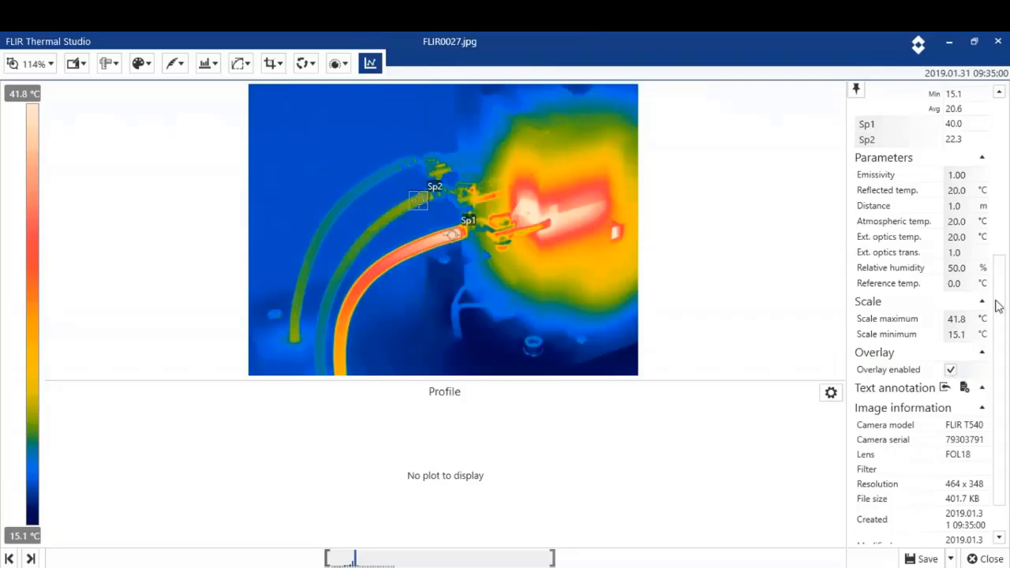
pyautogui.moveTo(1003, 299); pyautogui.dragTo(999, 348)
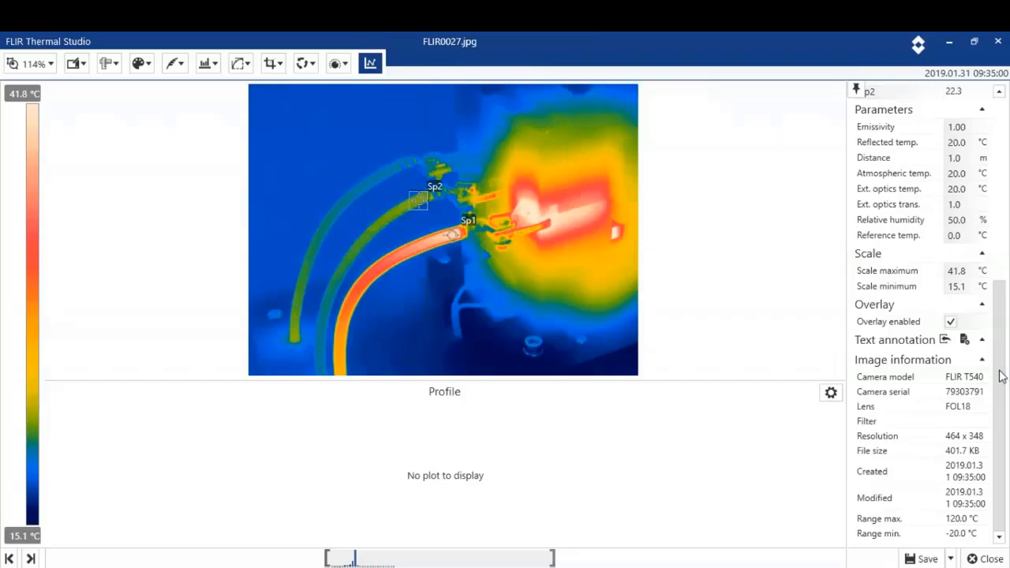
# Add a delta measurement comparing the two spots, with Sp1 as source 1 and Sp2 as source 2.
pyautogui.click(112, 67)
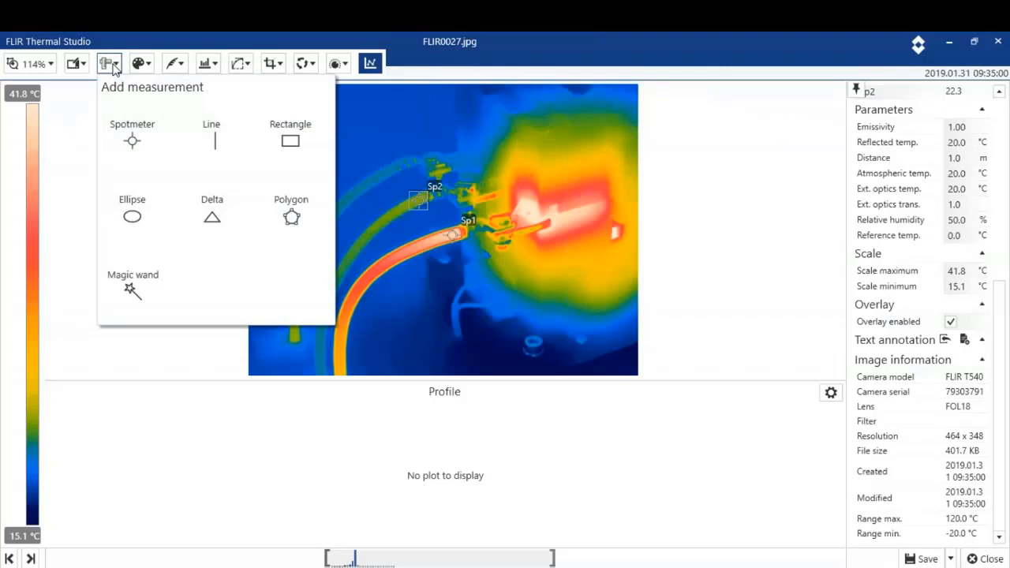
pyautogui.click(212, 213)
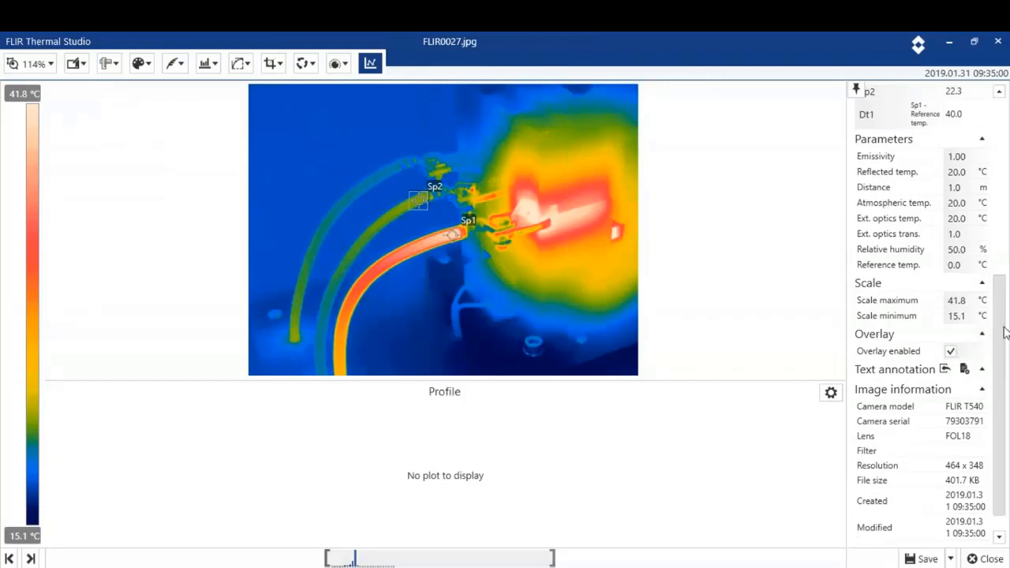
pyautogui.moveTo(999, 317); pyautogui.dragTo(985, 249)
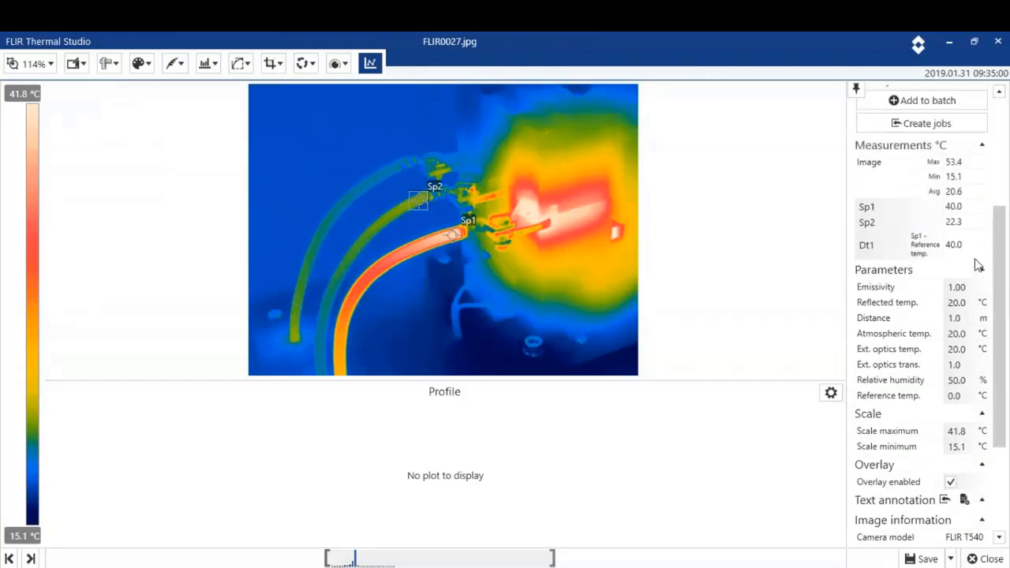
pyautogui.moveTo(875, 248)
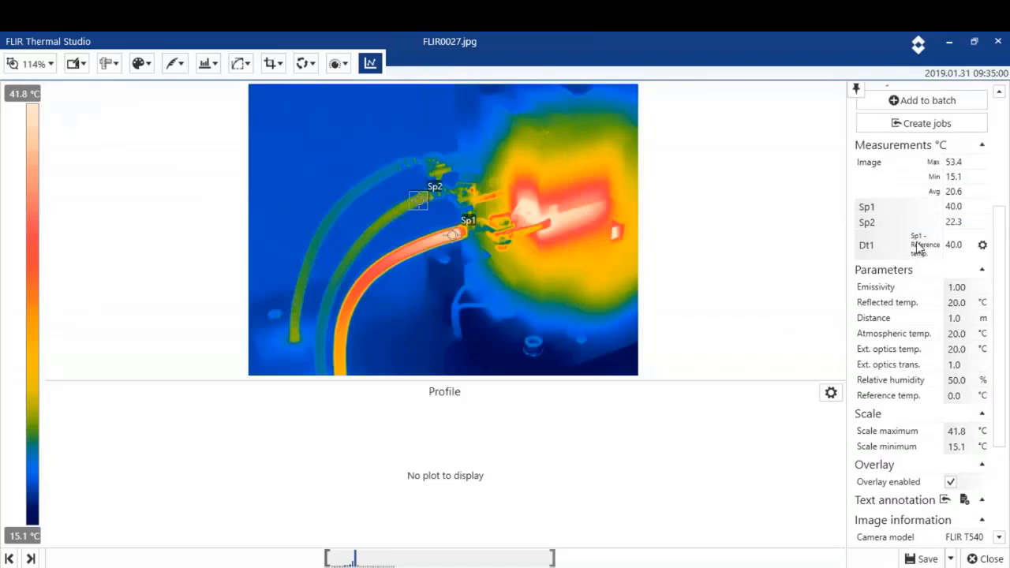
pyautogui.click(984, 247)
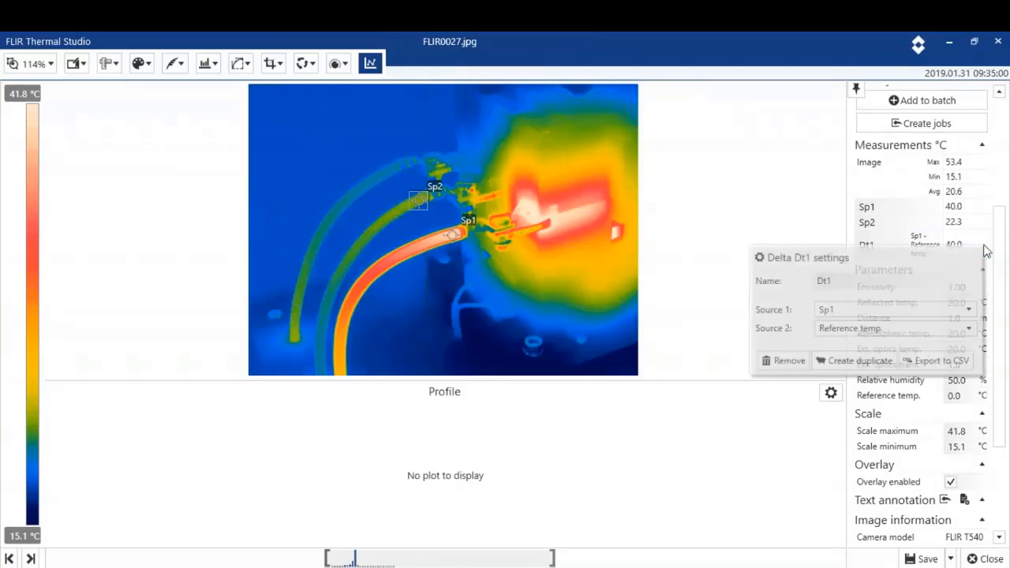
pyautogui.click(968, 330)
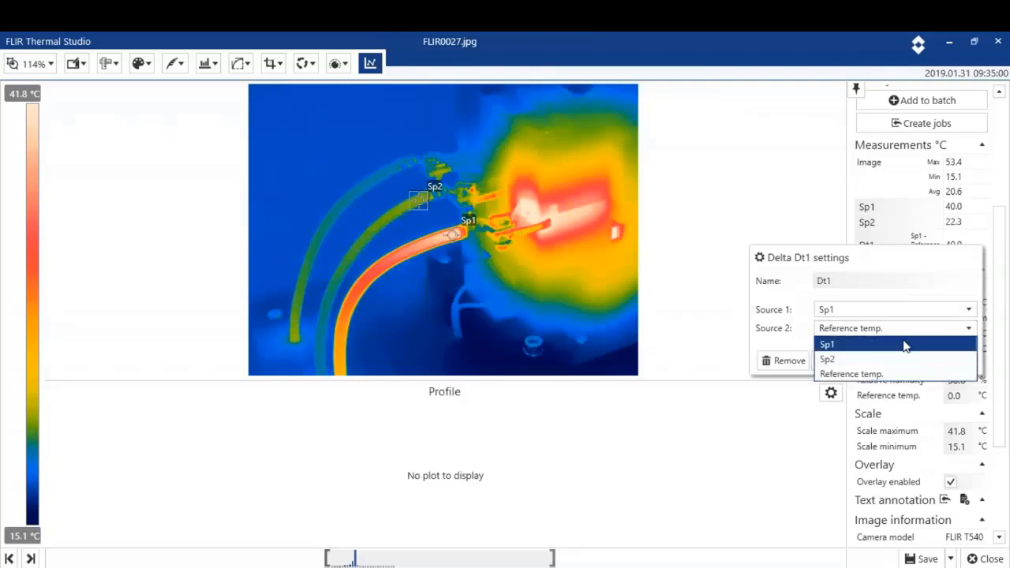
pyautogui.click(835, 362)
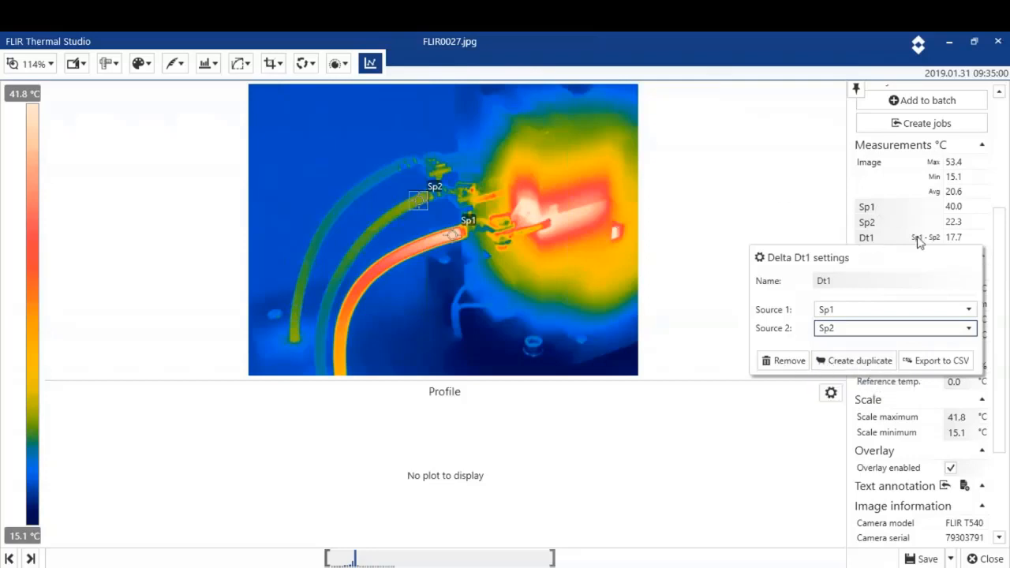
pyautogui.click(770, 183)
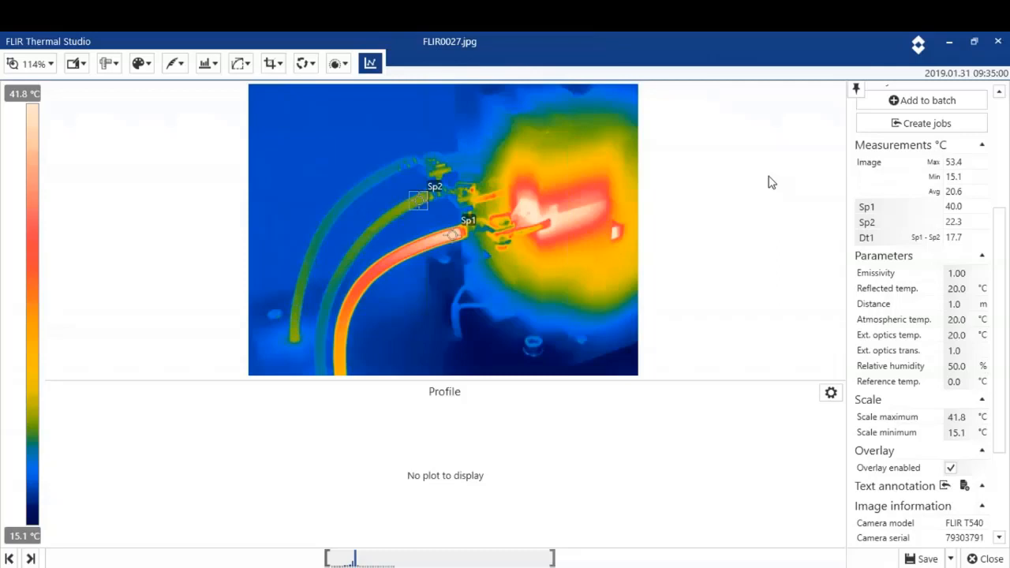
# Apply the Iron color palette to the thermal image.
pyautogui.click(147, 65)
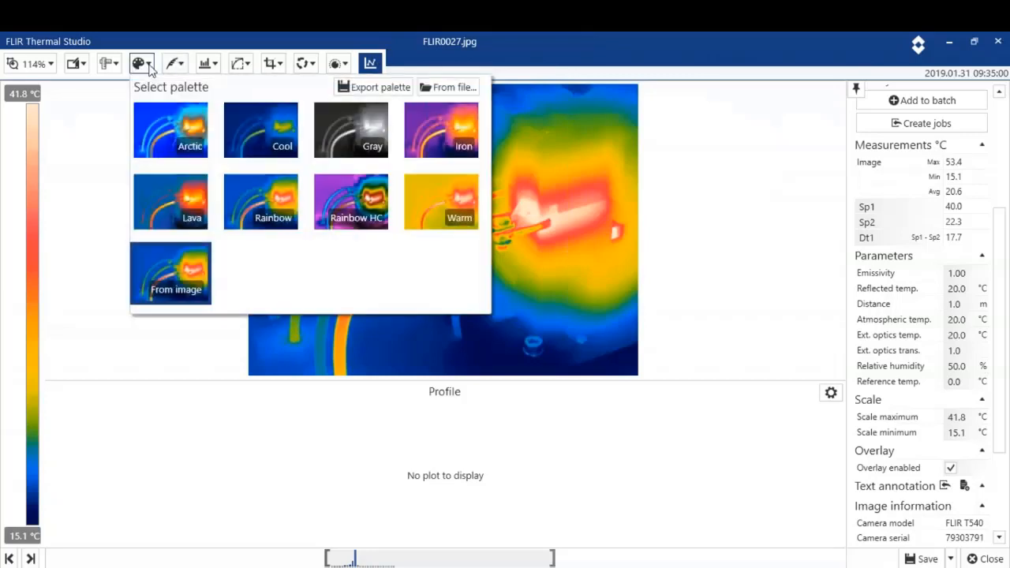
pyautogui.click(422, 122)
pyautogui.click(668, 233)
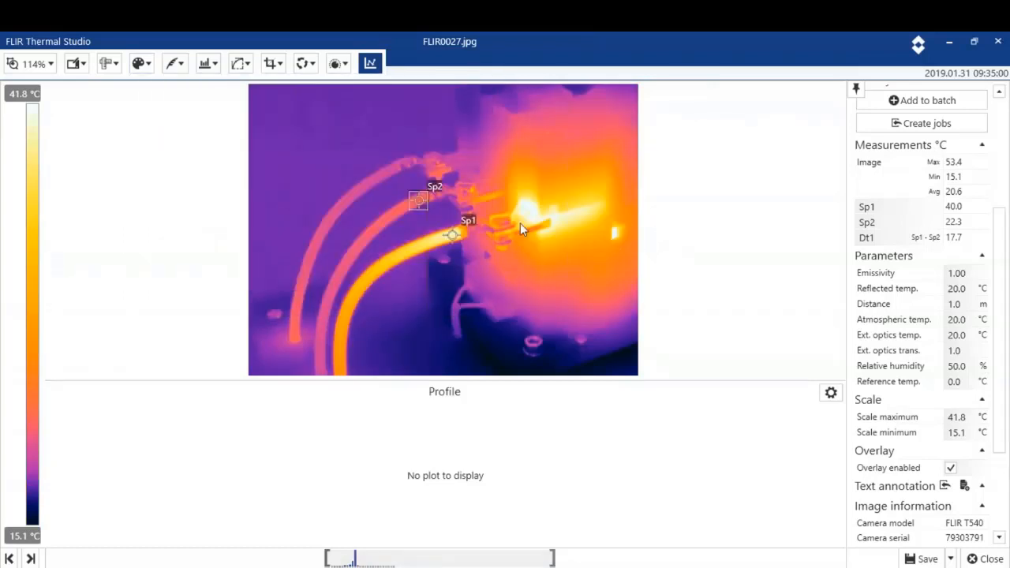
# Set the thermal image's color palette to Gray.
pyautogui.click(148, 68)
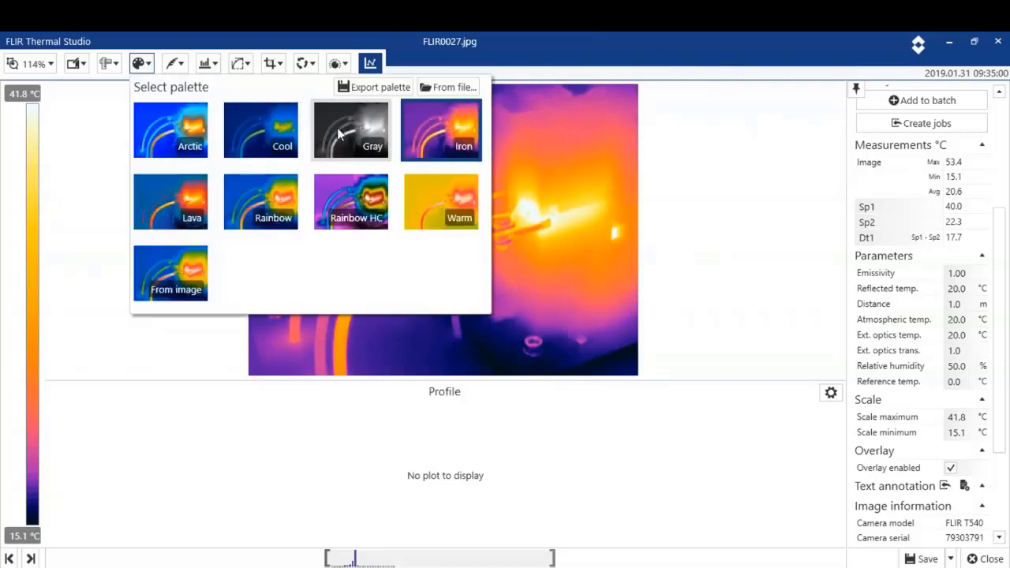
pyautogui.click(341, 126)
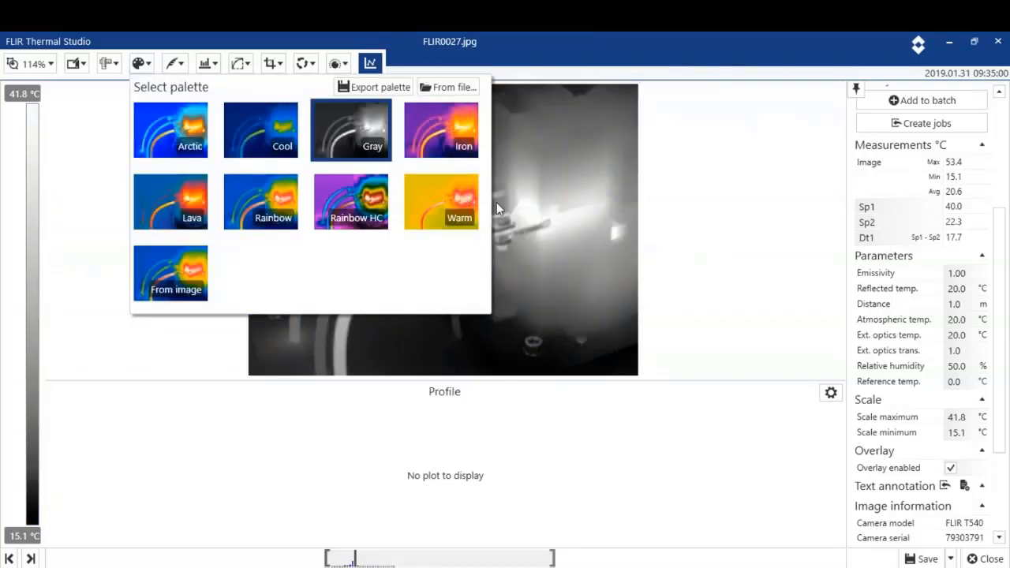
pyautogui.click(692, 235)
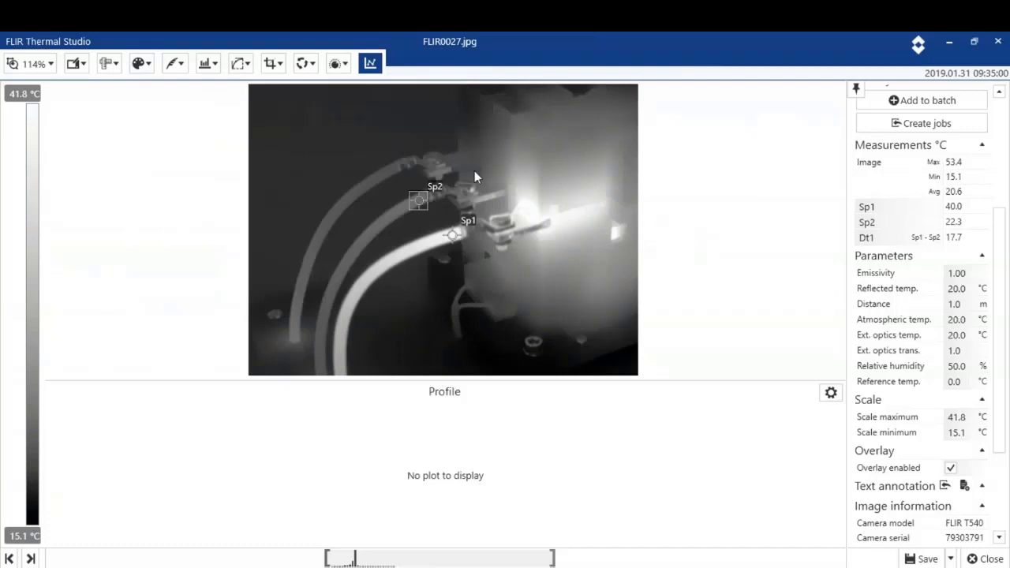
# Enable an Above isotherm on the thermal image and raise its limit to about 36.3 °C.
pyautogui.click(183, 69)
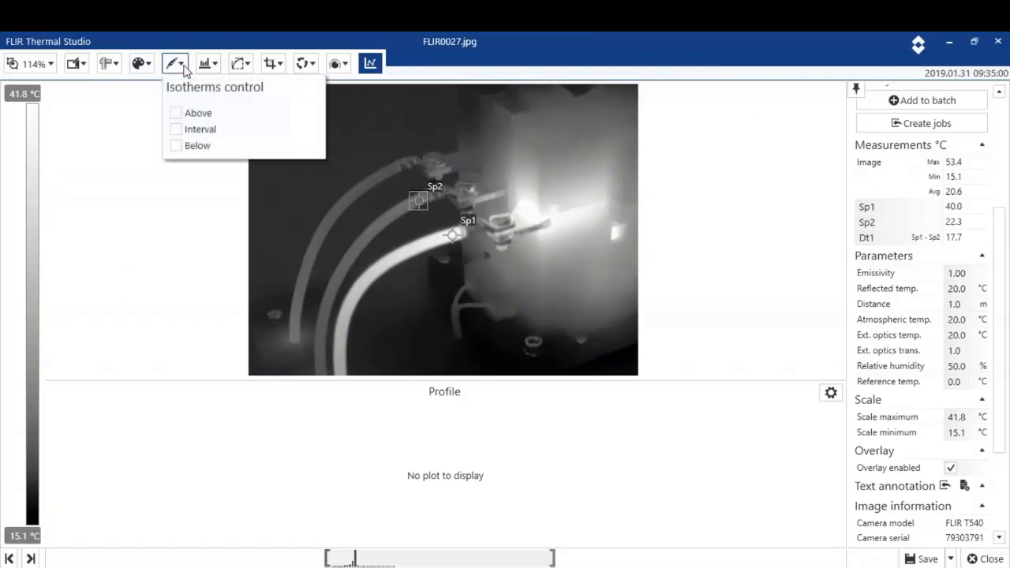
pyautogui.click(175, 113)
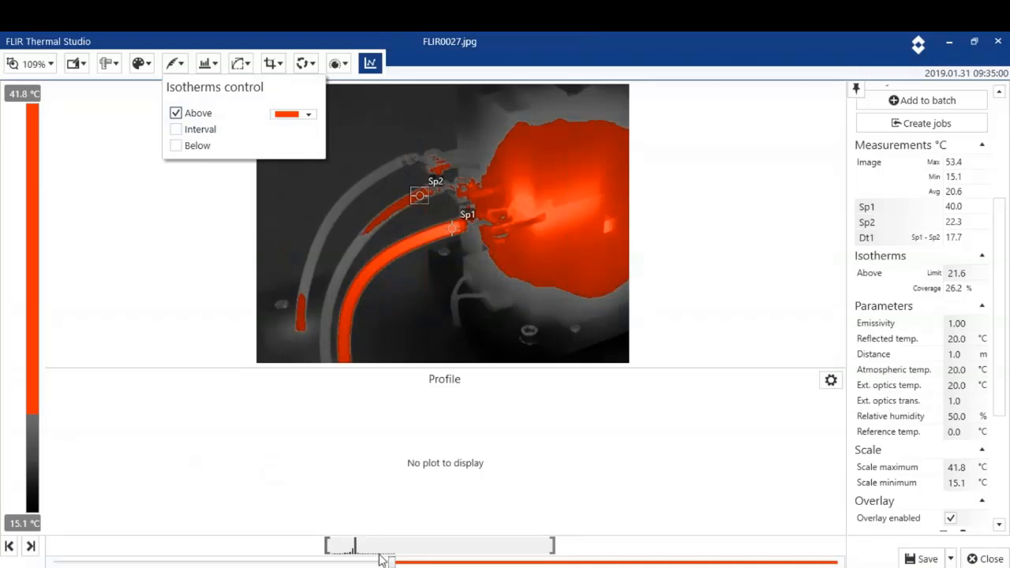
pyautogui.moveTo(395, 562); pyautogui.dragTo(519, 561)
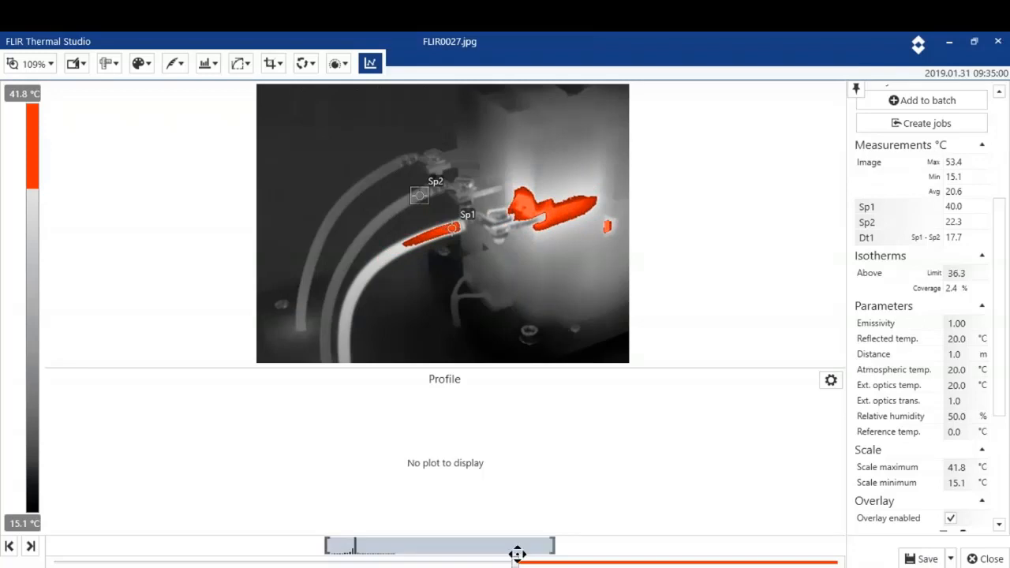
# Try the Signal linear and Temperature linear color distributions, and set the image to Digital Detail Enhancement.
pyautogui.click(216, 69)
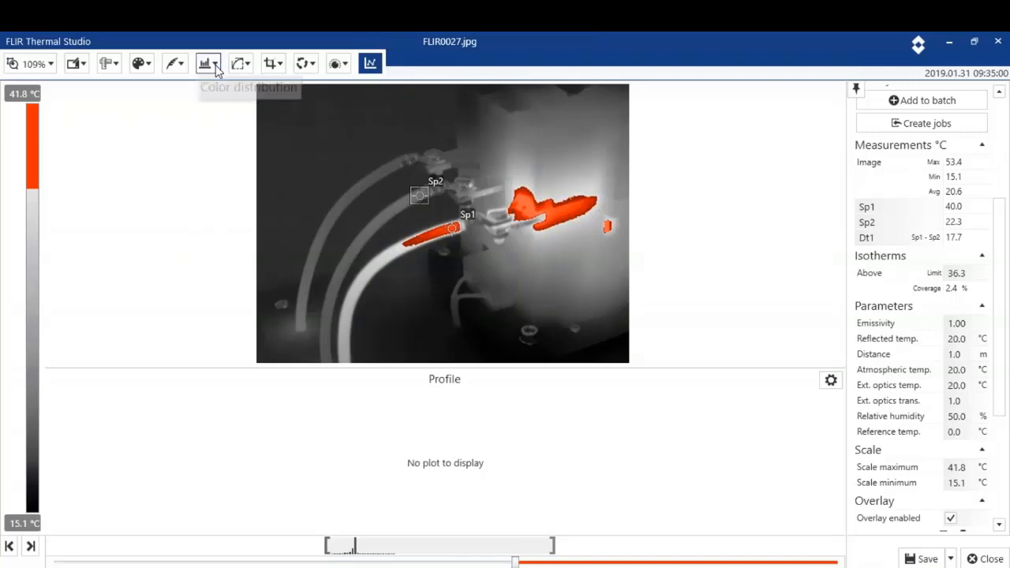
pyautogui.click(329, 155)
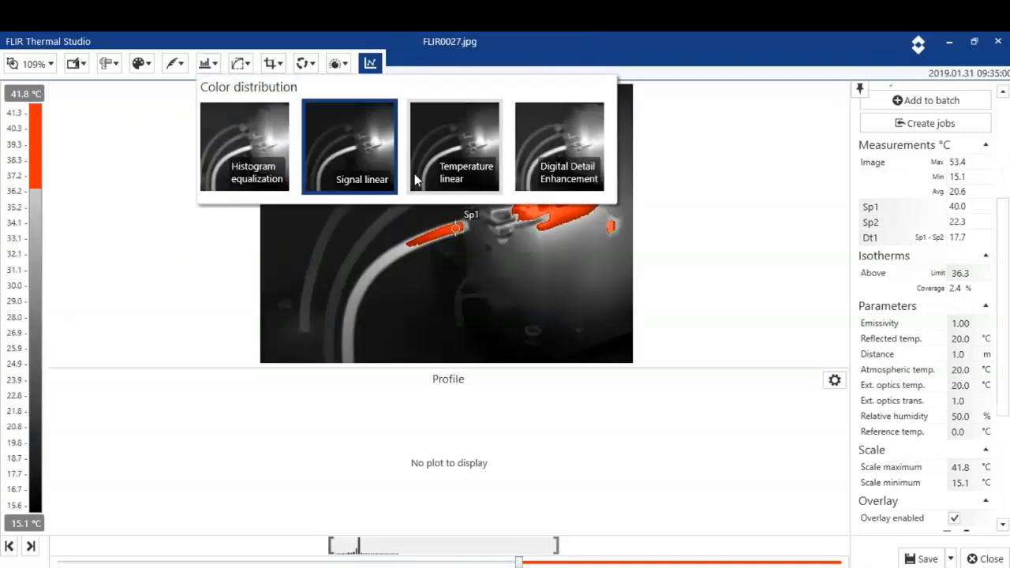
pyautogui.click(471, 149)
pyautogui.click(569, 141)
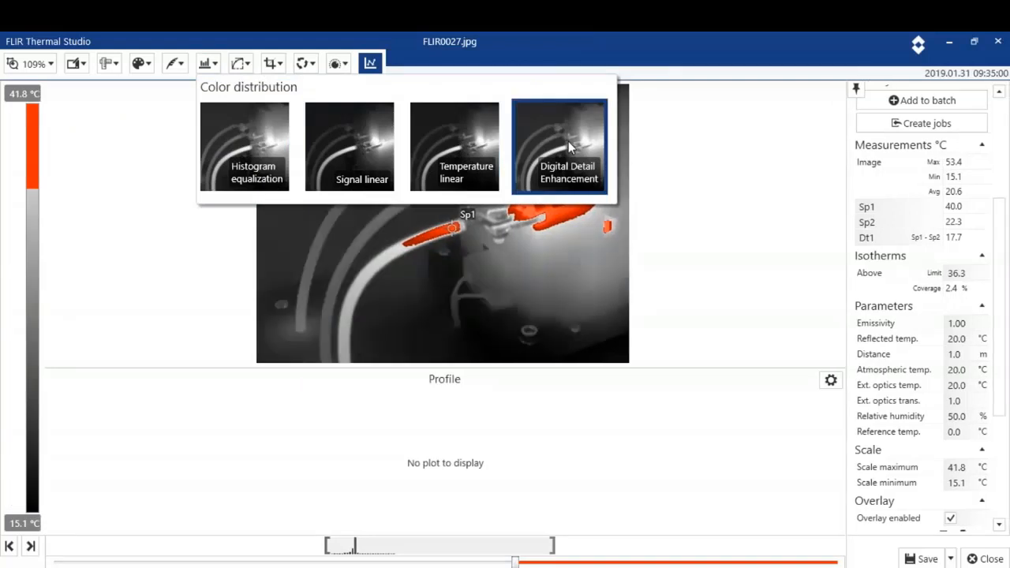
# Try out a crop rectangle enlarged around the cables and the hot area, and discard the crop.
pyautogui.click(274, 63)
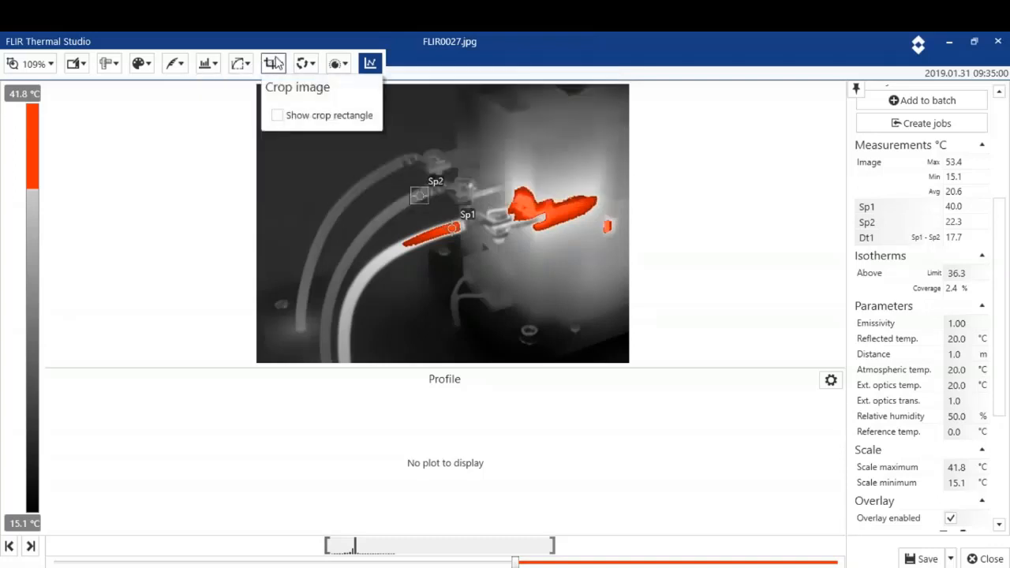
pyautogui.click(276, 115)
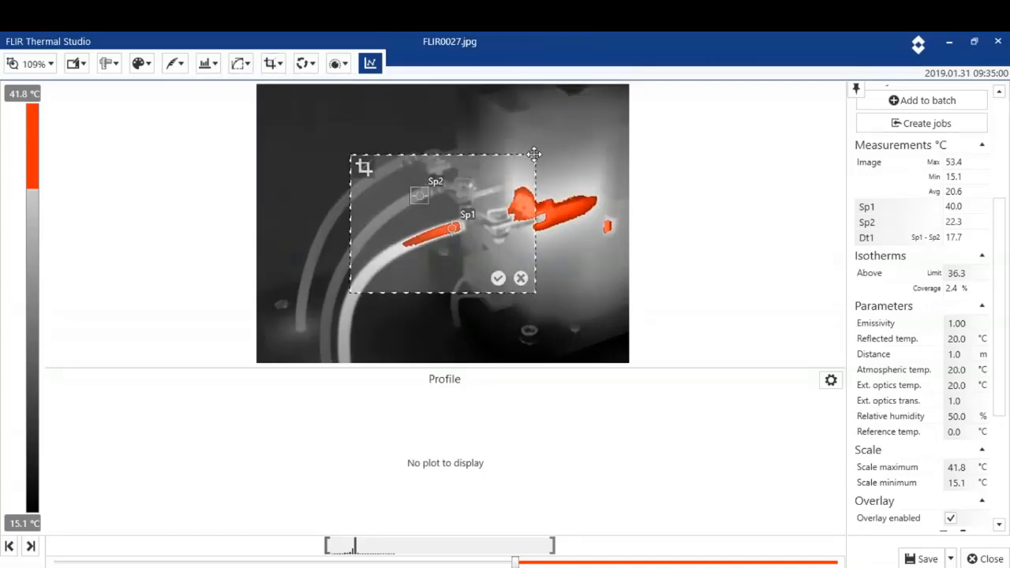
pyautogui.moveTo(536, 163); pyautogui.dragTo(603, 103)
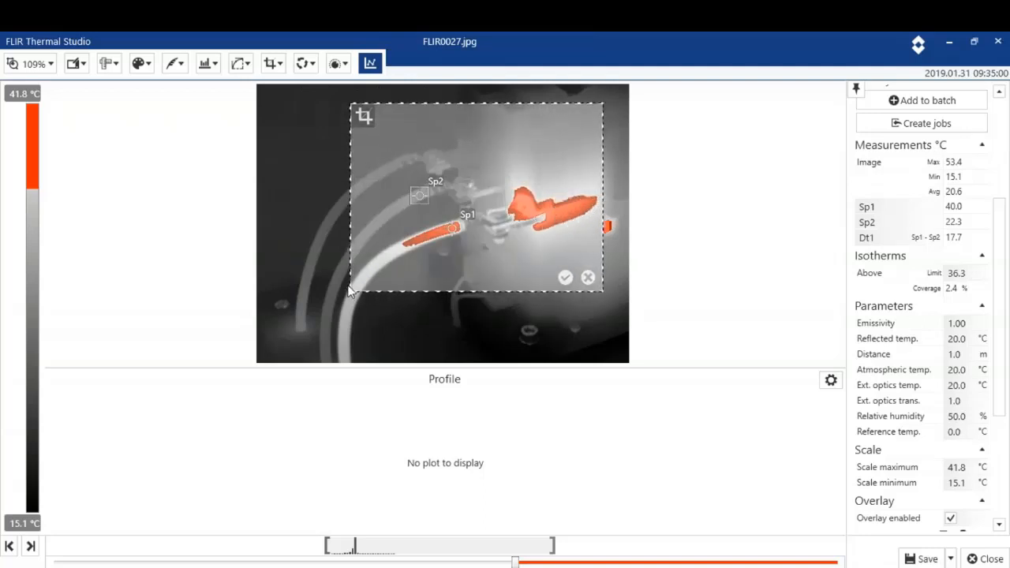
pyautogui.moveTo(350, 289); pyautogui.dragTo(340, 289)
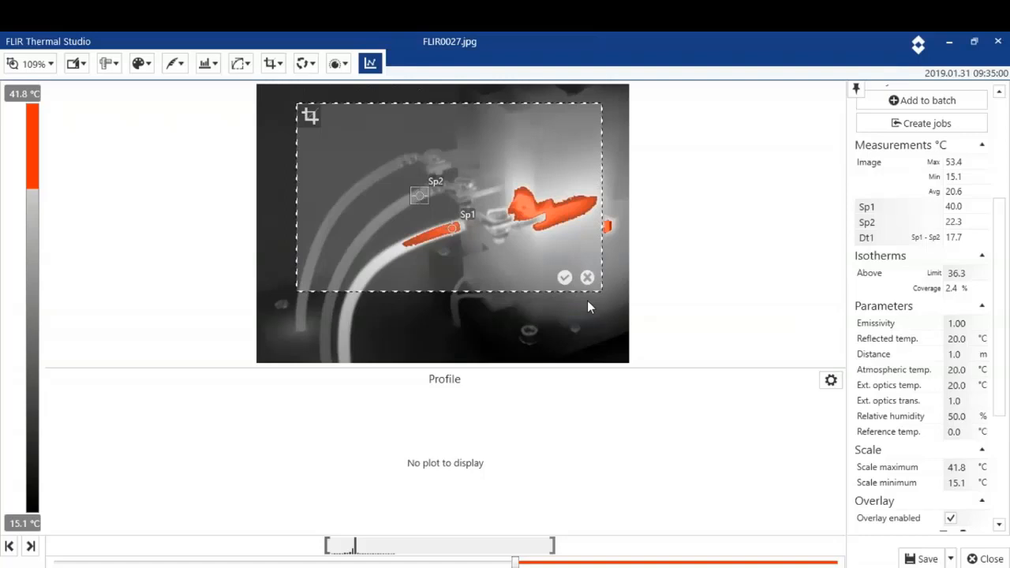
pyautogui.click(587, 278)
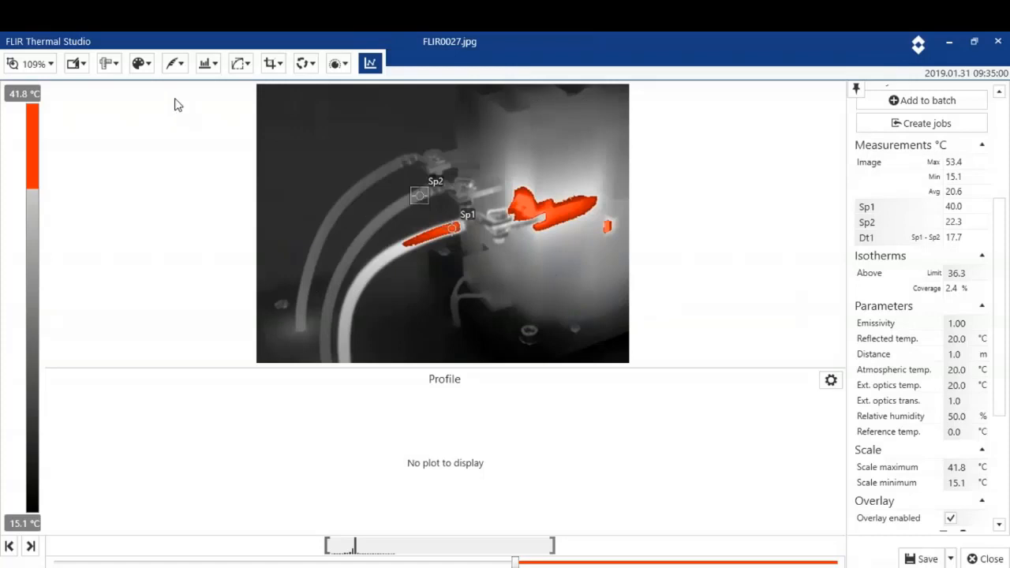
# Try out rotating the image, ending at an angle of 0°.
pyautogui.click(307, 65)
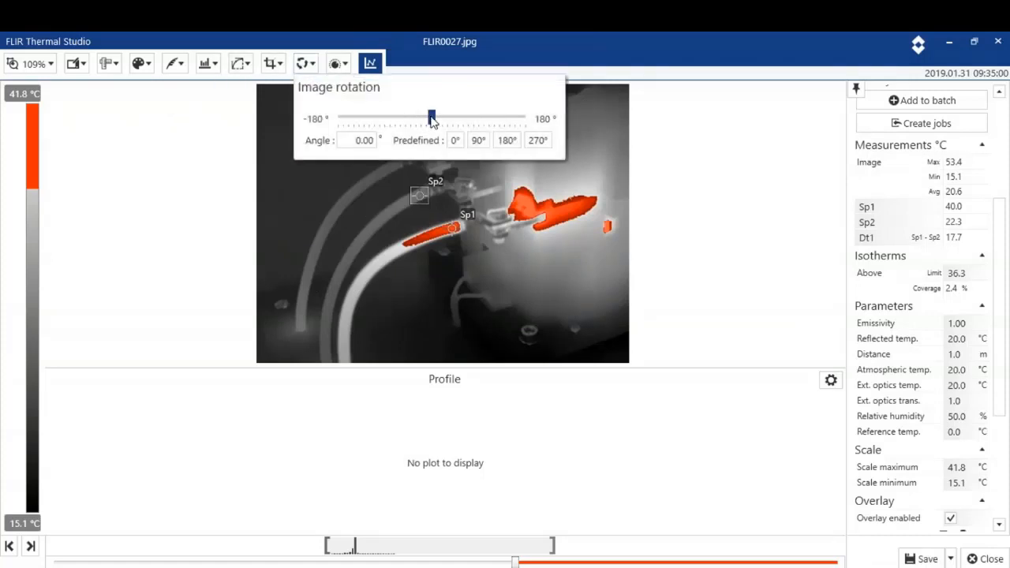
pyautogui.moveTo(432, 119)
pyautogui.mouseDown()
pyautogui.moveTo(443, 118)
pyautogui.moveTo(431, 120)
pyautogui.mouseUp()
pyautogui.click(192, 129)
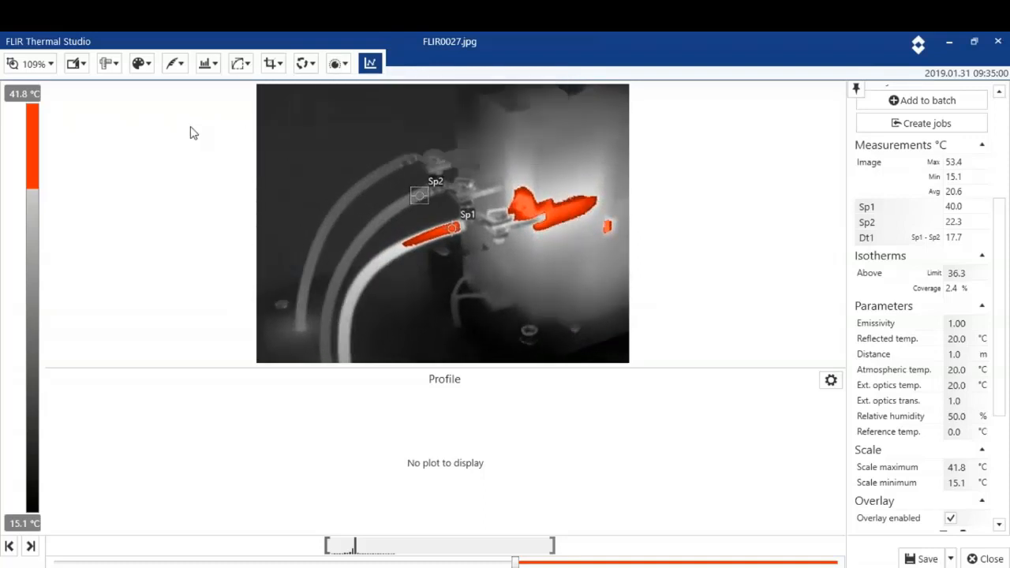
# Apply the Iron color palette to the thermal image and turn off the Above isotherm.
pyautogui.click(146, 69)
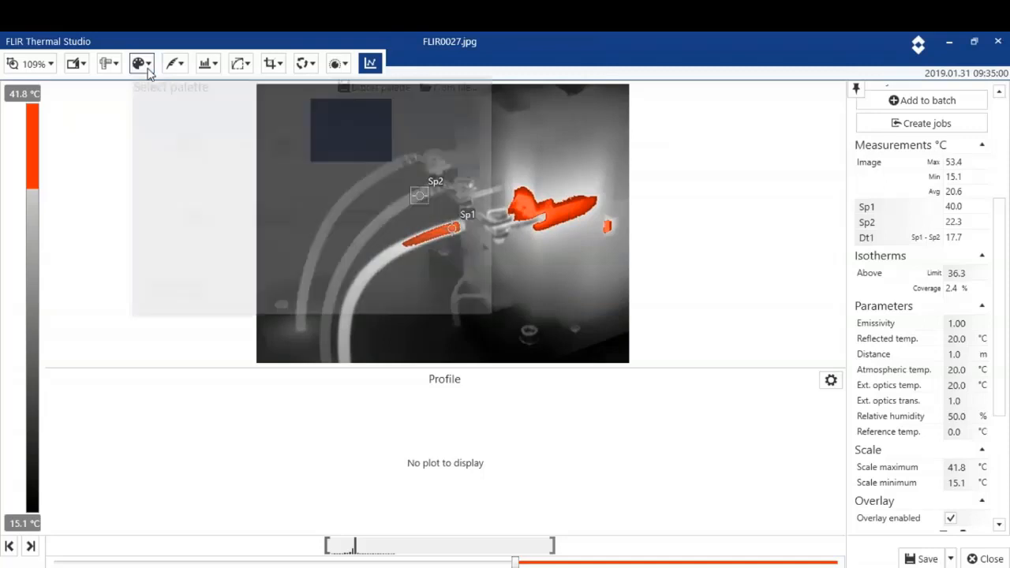
pyautogui.click(420, 136)
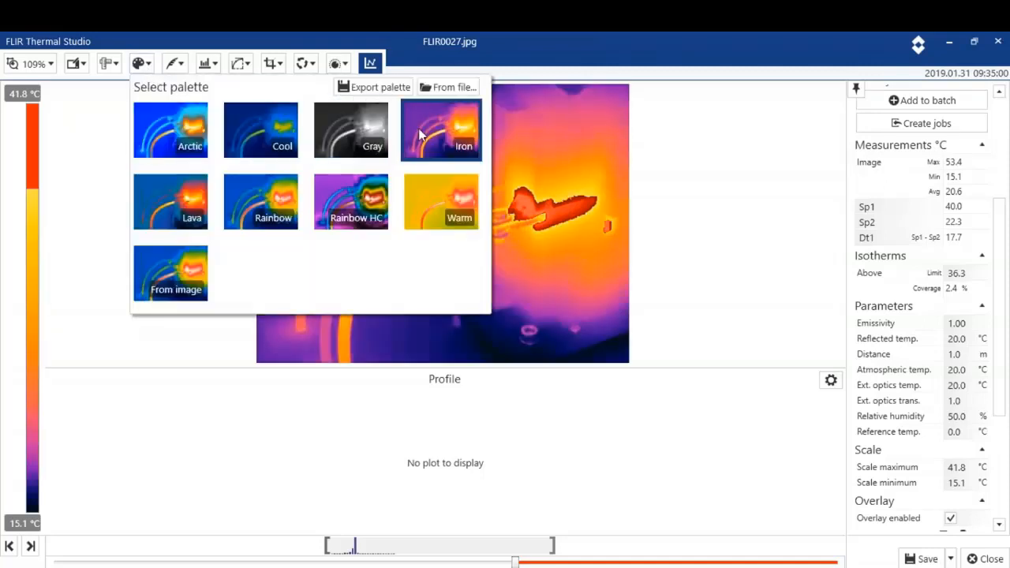
pyautogui.click(175, 67)
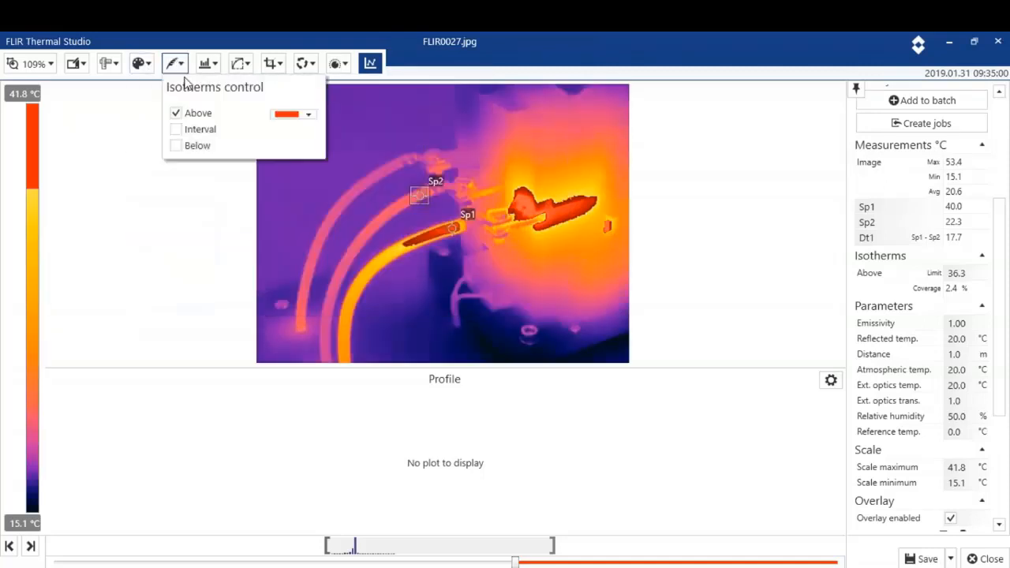
pyautogui.click(177, 113)
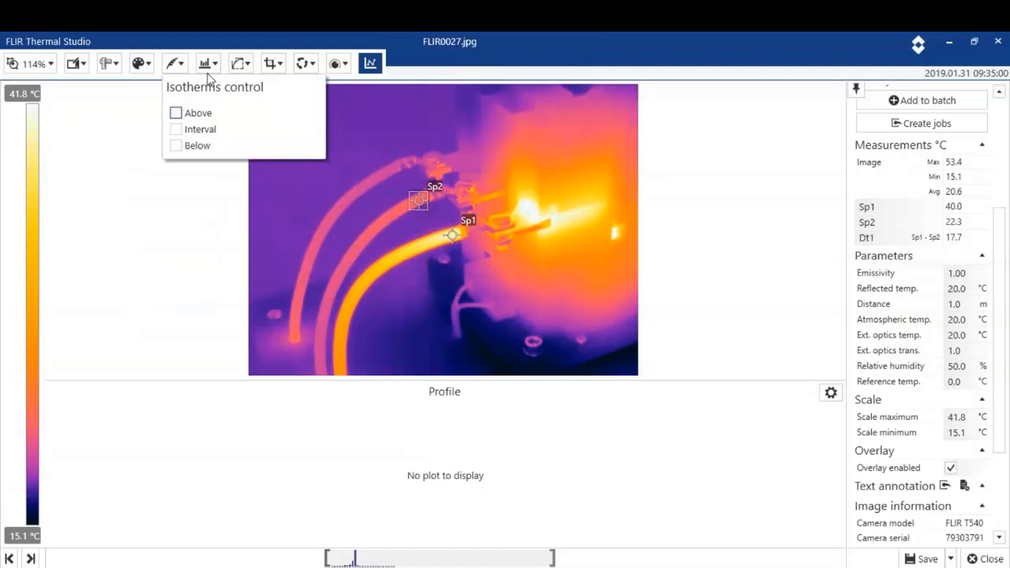
# Set the fusion mode to MSX, adjust the fusion alignment slightly and accept the new alignment.
pyautogui.click(344, 65)
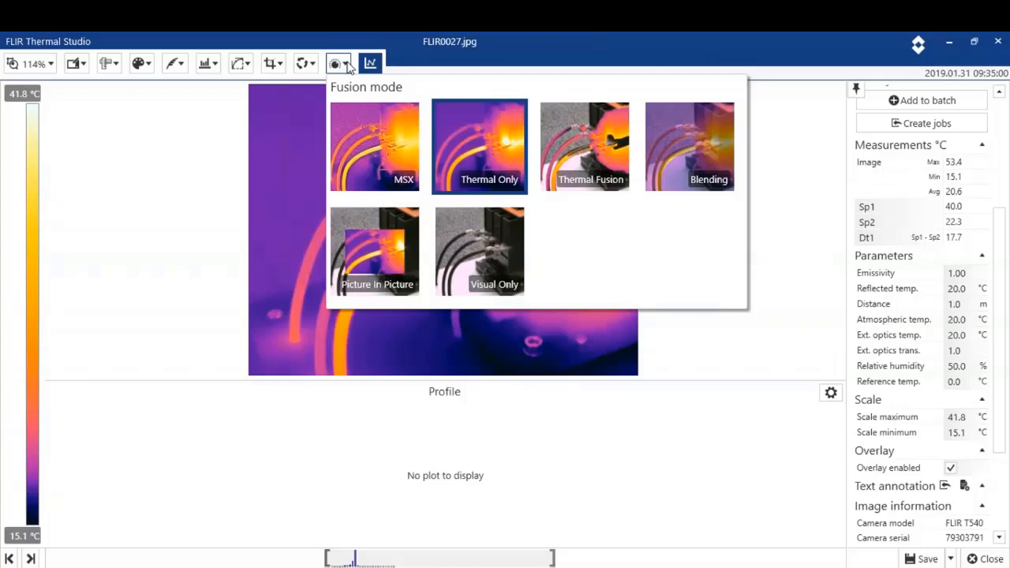
pyautogui.click(379, 156)
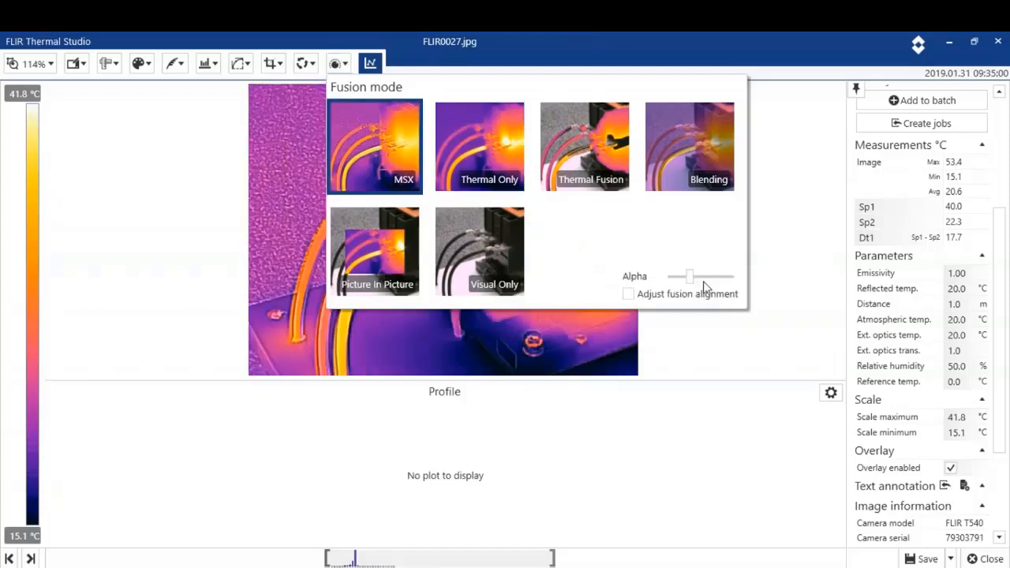
pyautogui.click(626, 295)
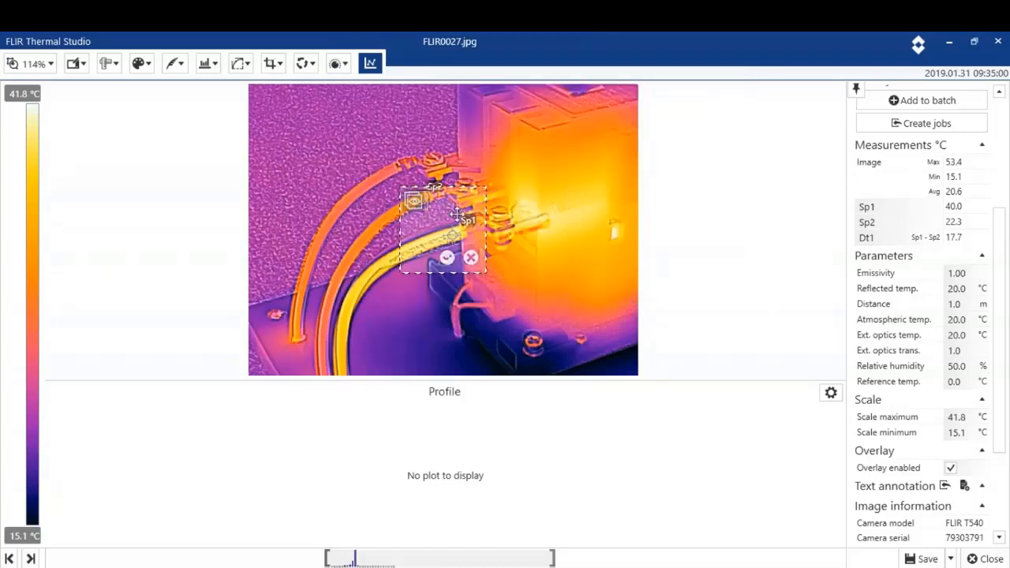
pyautogui.moveTo(436, 215)
pyautogui.mouseDown()
pyautogui.moveTo(413, 191)
pyautogui.moveTo(461, 193)
pyautogui.moveTo(447, 219)
pyautogui.mouseUp()
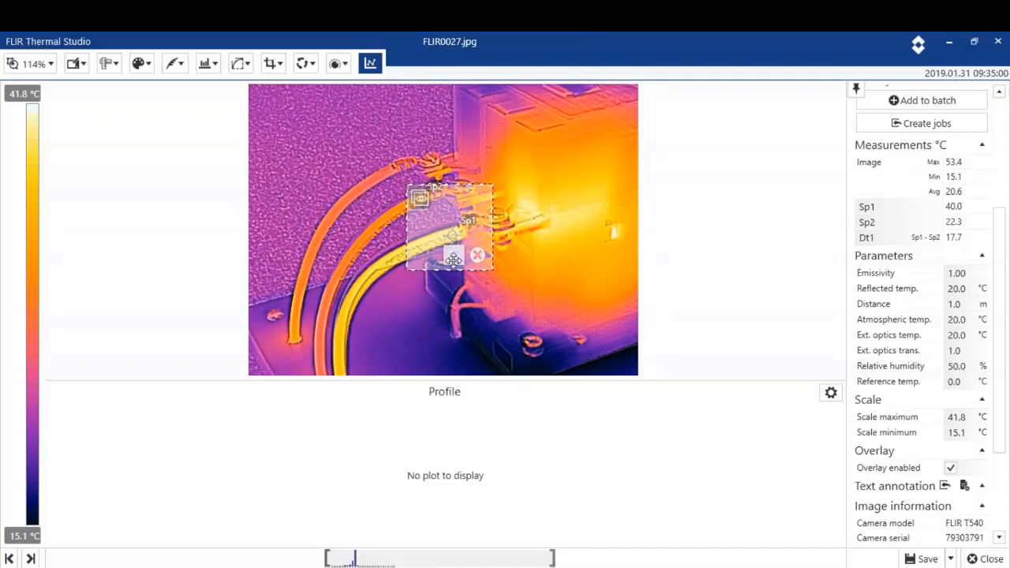
pyautogui.click(454, 254)
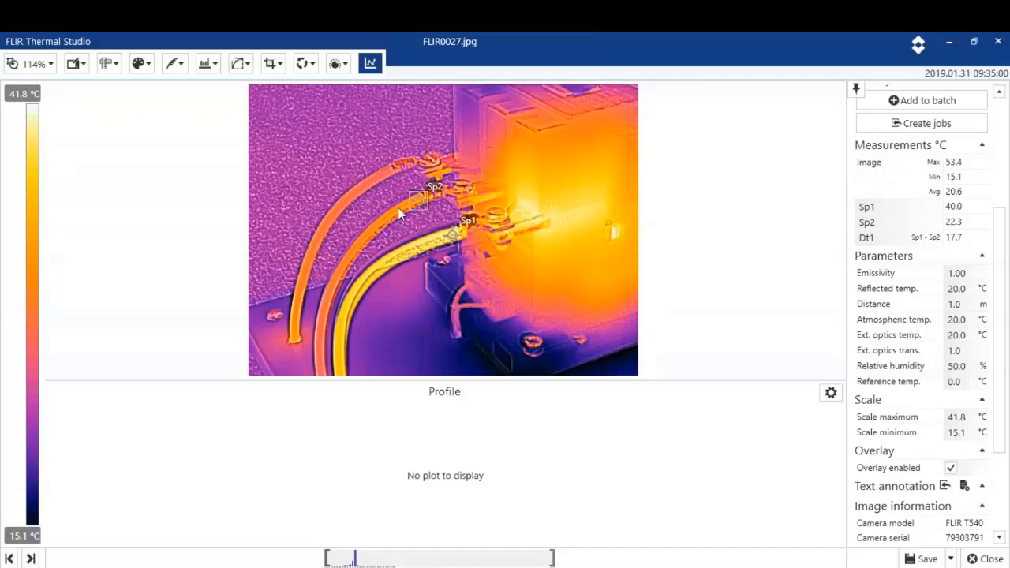
# Try out different Alpha strengths for the MSX fusion and return to the original strength.
pyautogui.click(356, 63)
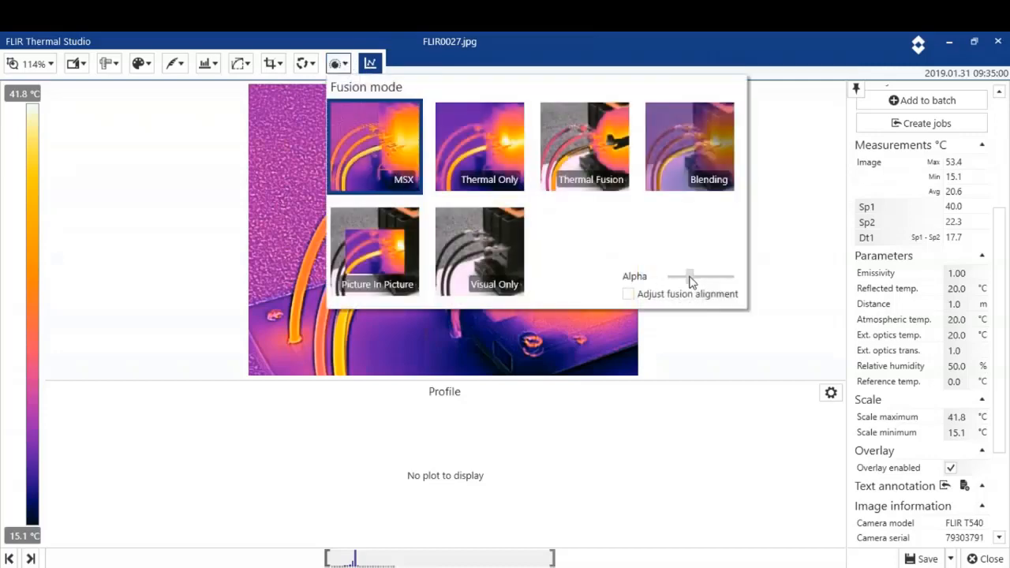
pyautogui.moveTo(690, 278)
pyautogui.mouseDown()
pyautogui.moveTo(734, 276)
pyautogui.moveTo(662, 278)
pyautogui.moveTo(728, 276)
pyautogui.moveTo(690, 279)
pyautogui.mouseUp()
pyautogui.click(771, 265)
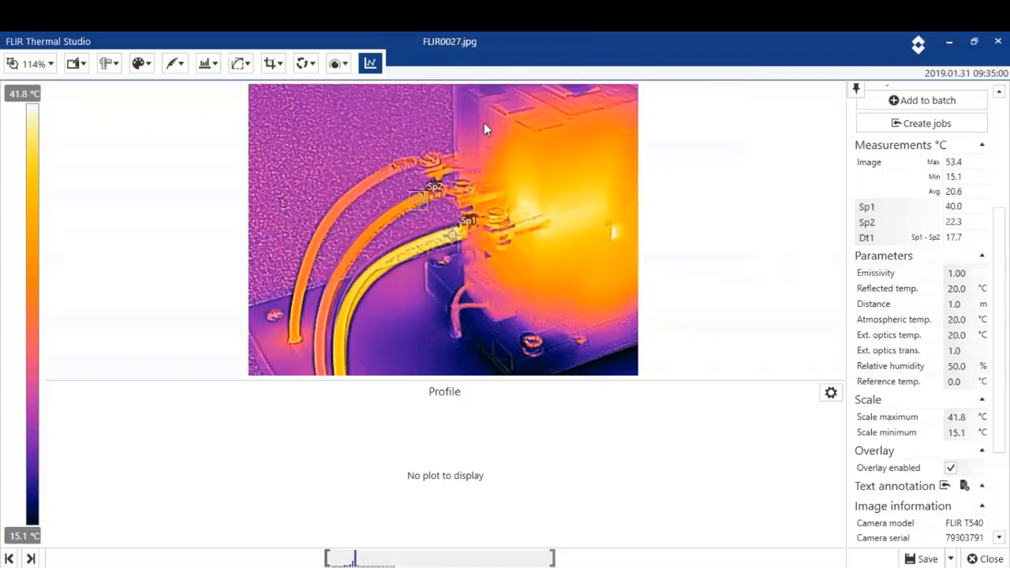
# Hide and redisplay the profile plot, and add a line measurement running diagonally across the three cables.
pyautogui.click(370, 63)
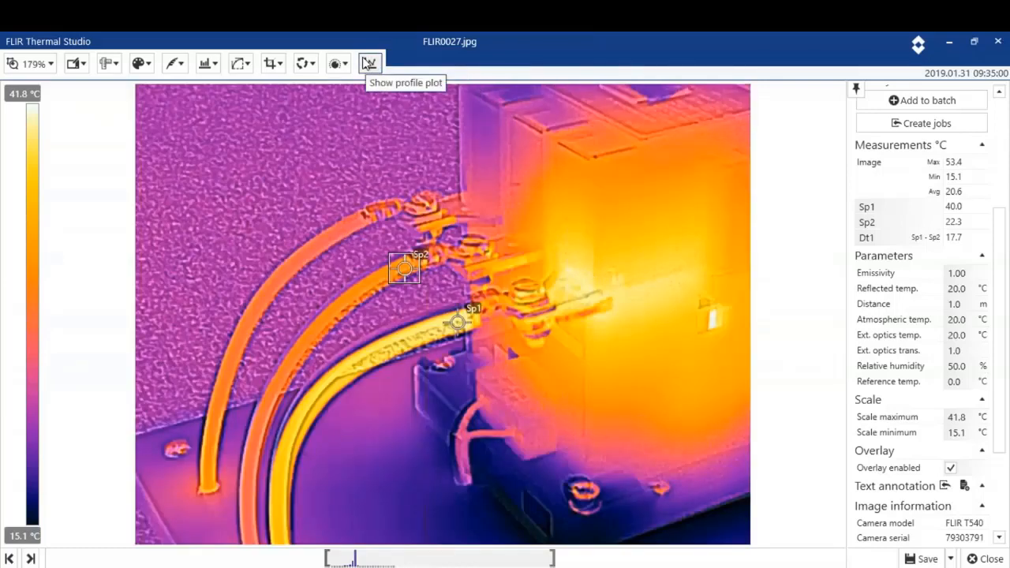
pyautogui.click(368, 63)
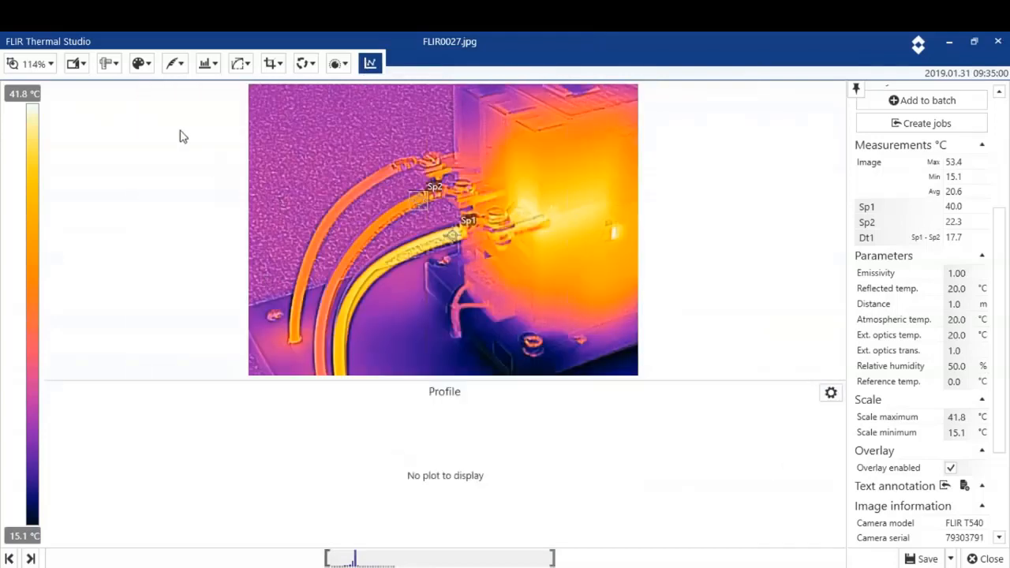
pyautogui.click(114, 70)
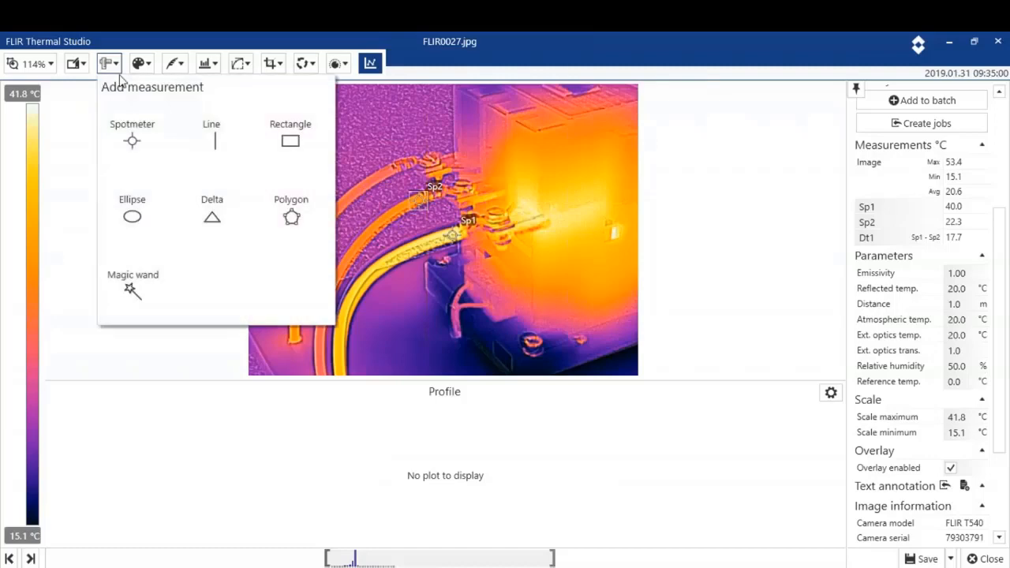
pyautogui.click(215, 136)
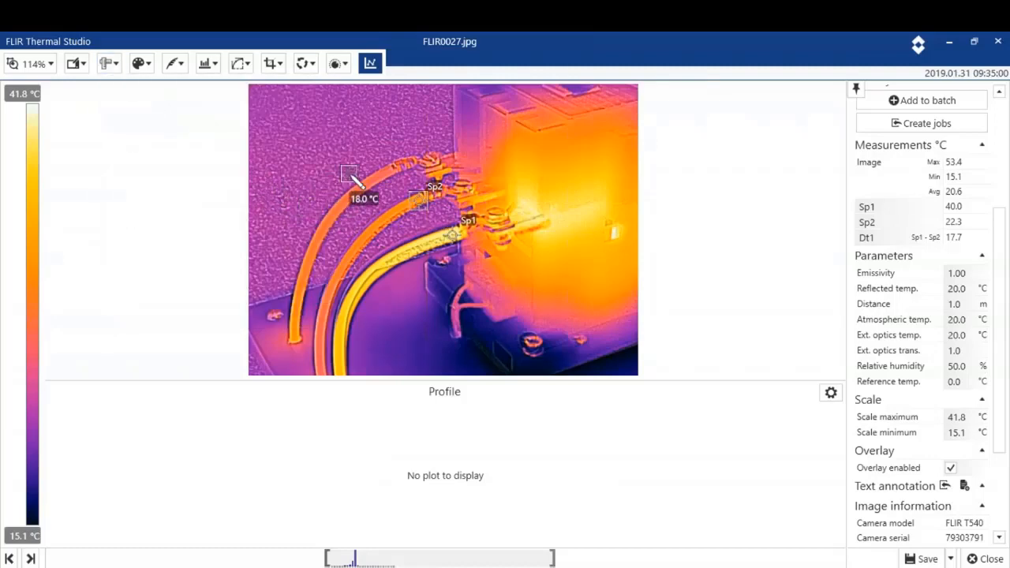
pyautogui.moveTo(349, 171)
pyautogui.mouseDown()
pyautogui.moveTo(369, 215)
pyautogui.moveTo(420, 268)
pyautogui.mouseUp()
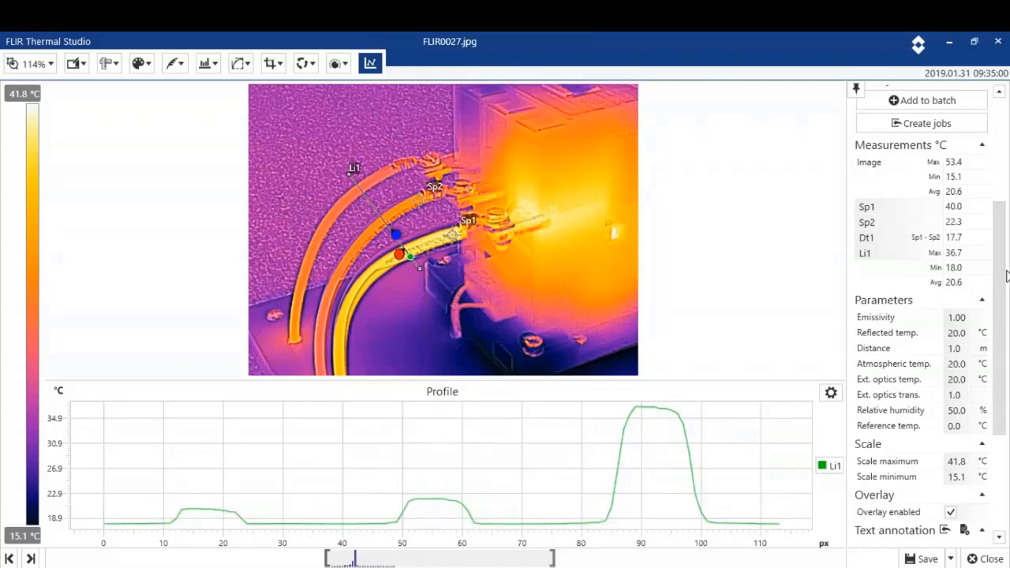
# Start a text annotation for the thermal image from the "cat 1" template.
pyautogui.moveTo(1001, 239); pyautogui.dragTo(1004, 342)
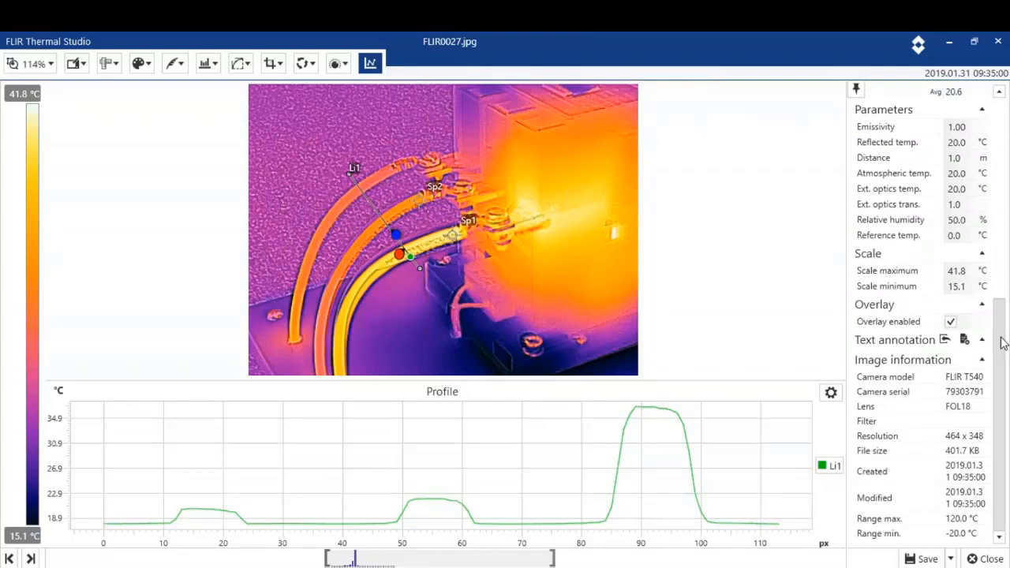
pyautogui.click(946, 340)
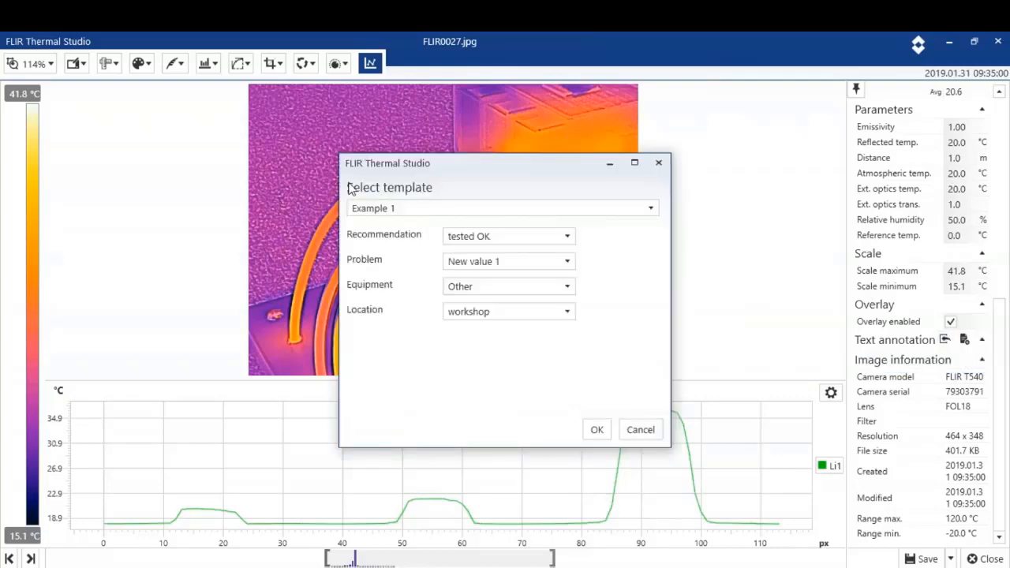
pyautogui.click(652, 210)
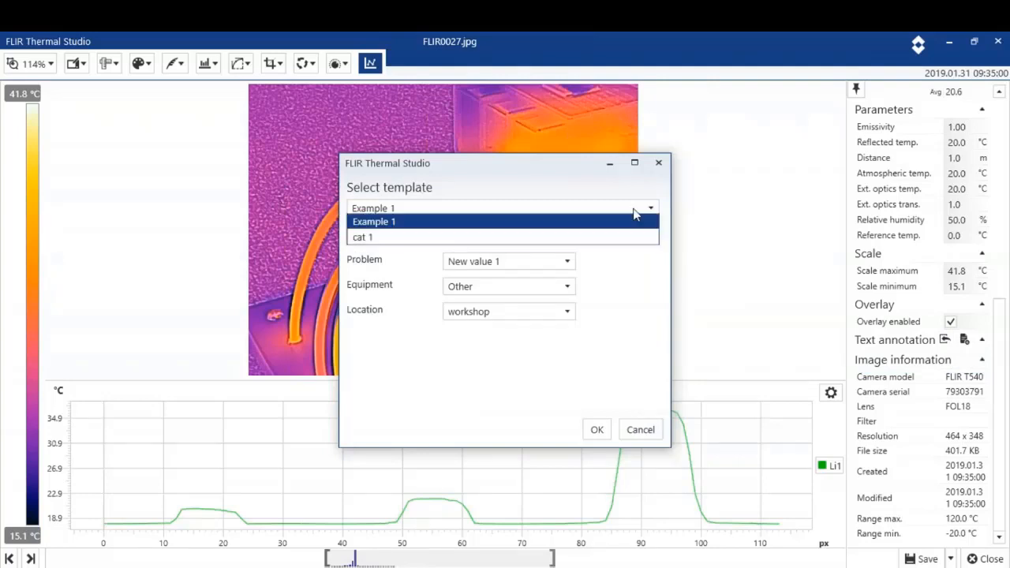
pyautogui.click(368, 241)
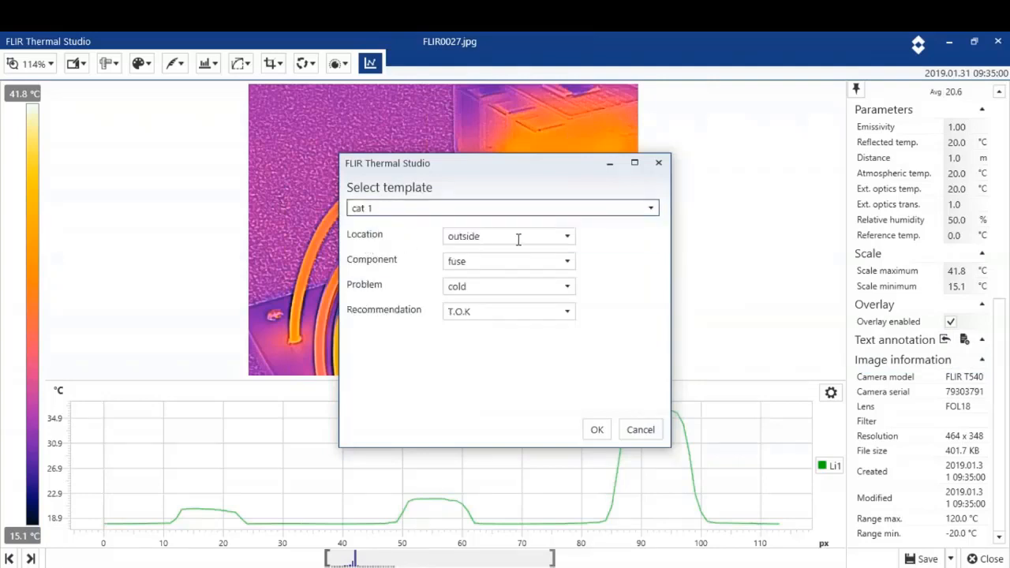
# Set the annotation's Location to Basement, Component to Contactor, Problem to Hot and Recommendation to check component, and apply it.
pyautogui.click(567, 238)
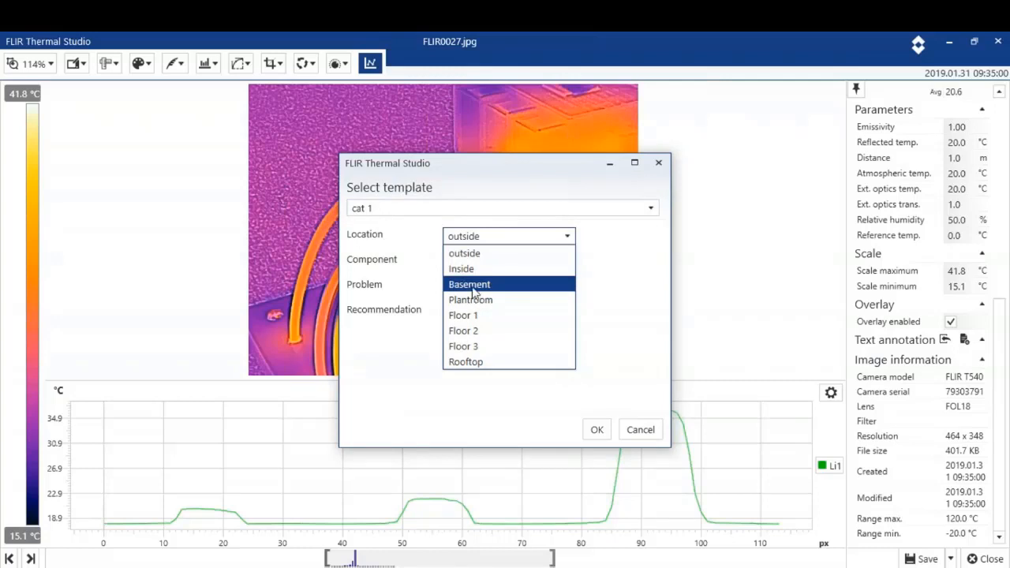
pyautogui.click(474, 286)
pyautogui.click(567, 263)
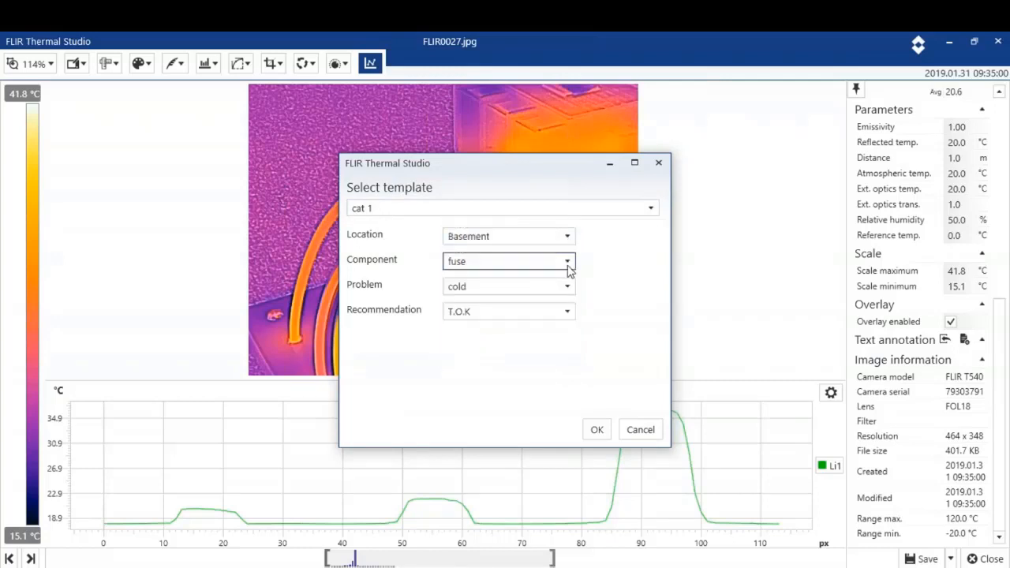
pyautogui.click(510, 297)
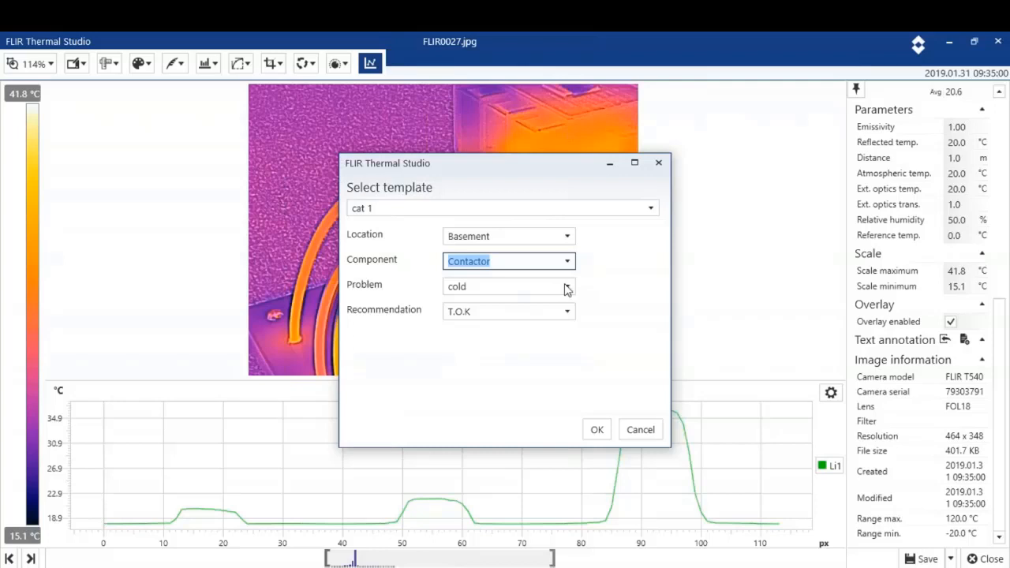
pyautogui.click(568, 288)
pyautogui.click(499, 320)
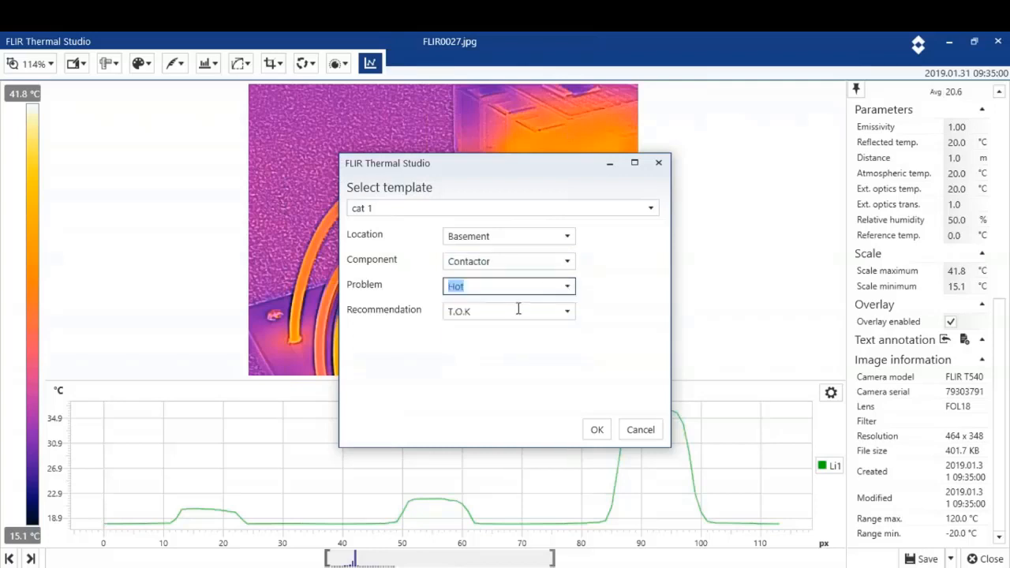
pyautogui.click(567, 312)
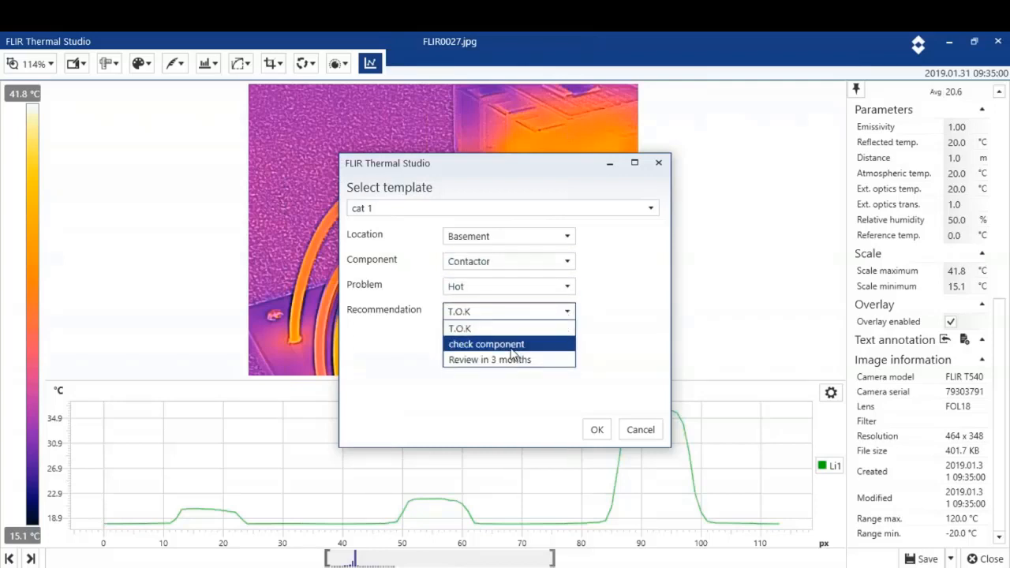
pyautogui.click(514, 346)
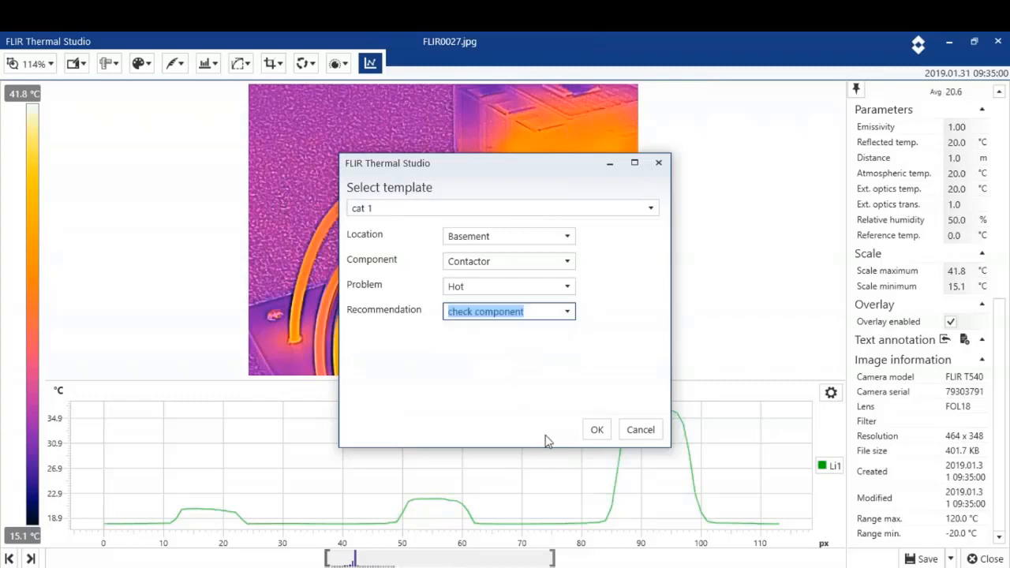
pyautogui.click(598, 433)
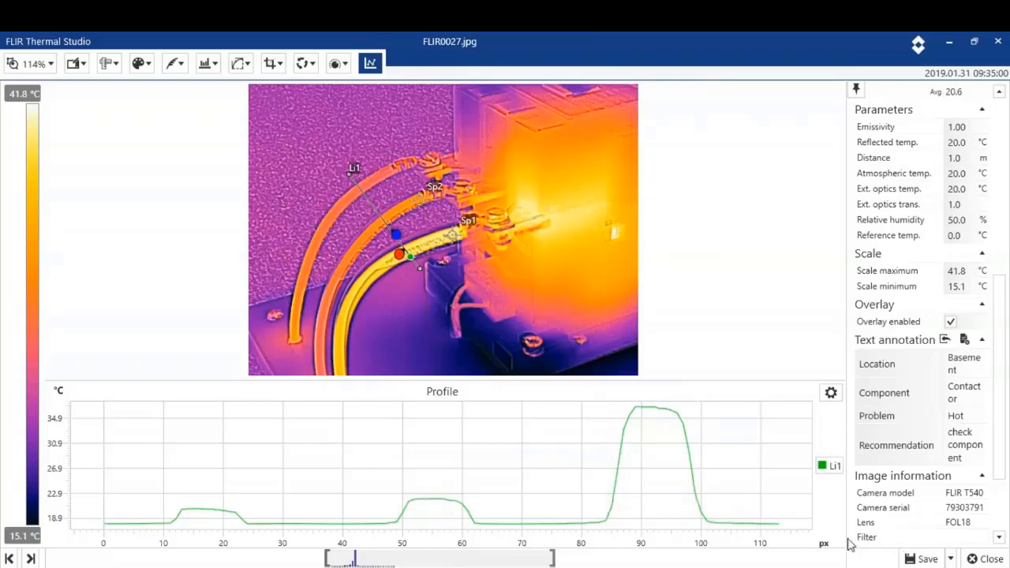
# Save and close the annotated image, and open FLIR0048.jpg from the image library for editing.
pyautogui.click(928, 558)
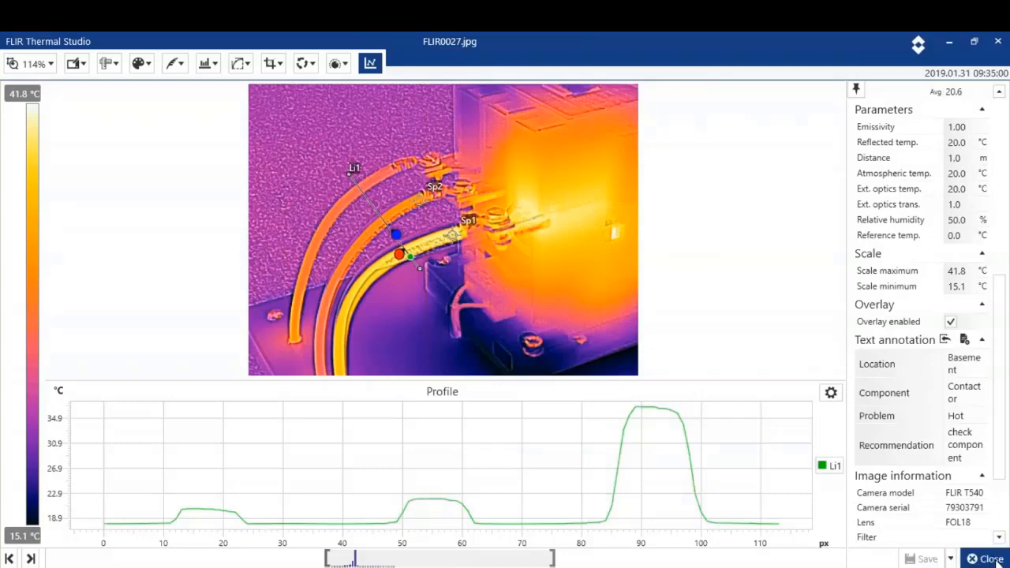
pyautogui.click(993, 559)
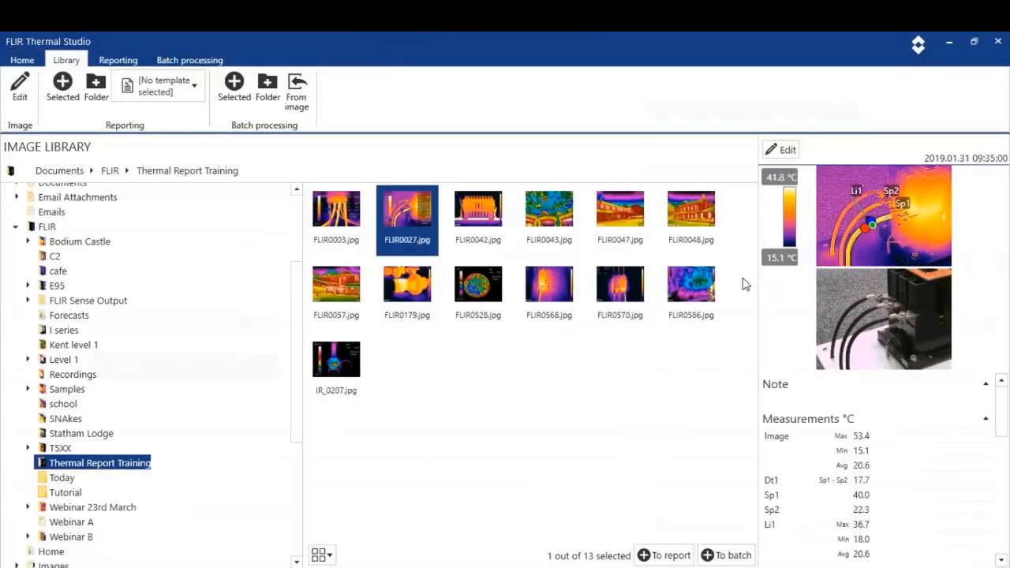
pyautogui.doubleClick(690, 210)
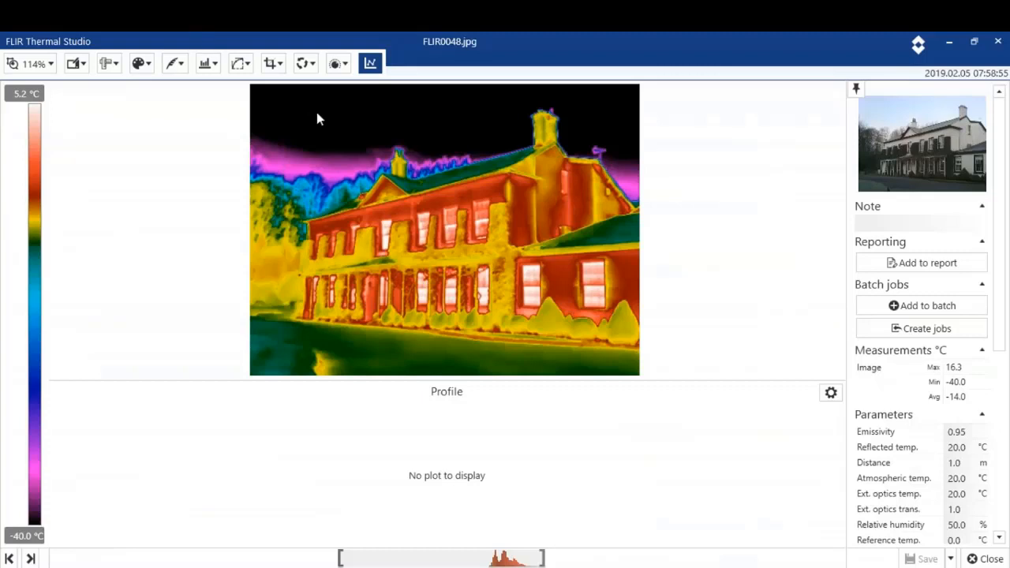
# Add a spotmeter on the upper side wall of the house, just below the gable roof.
pyautogui.click(110, 64)
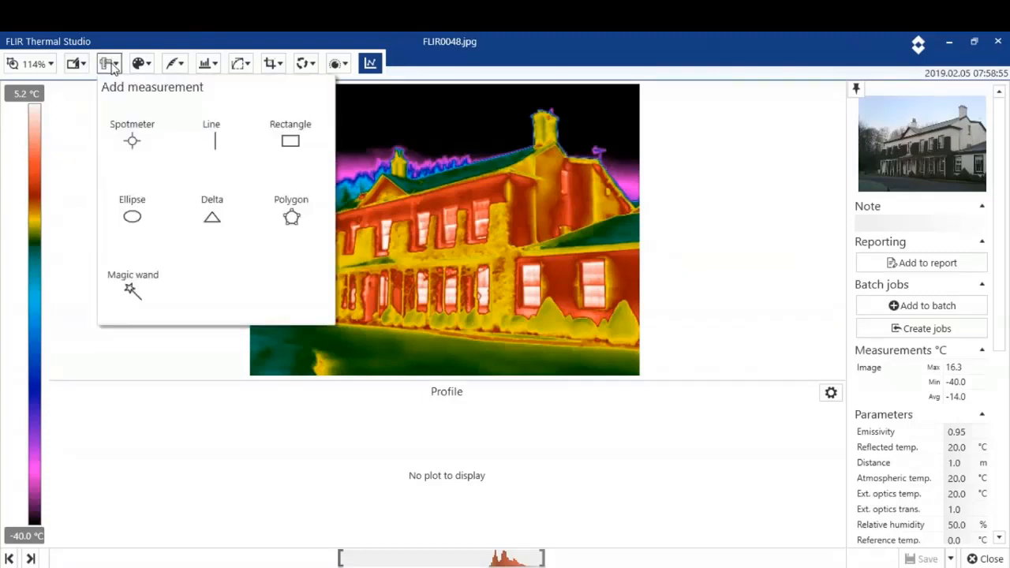
pyautogui.click(132, 141)
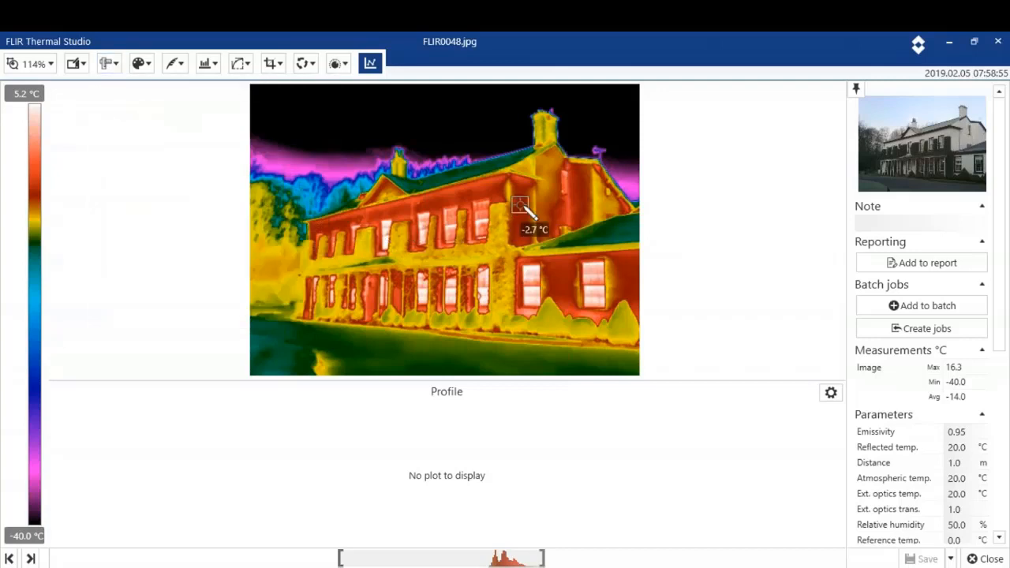
pyautogui.click(578, 194)
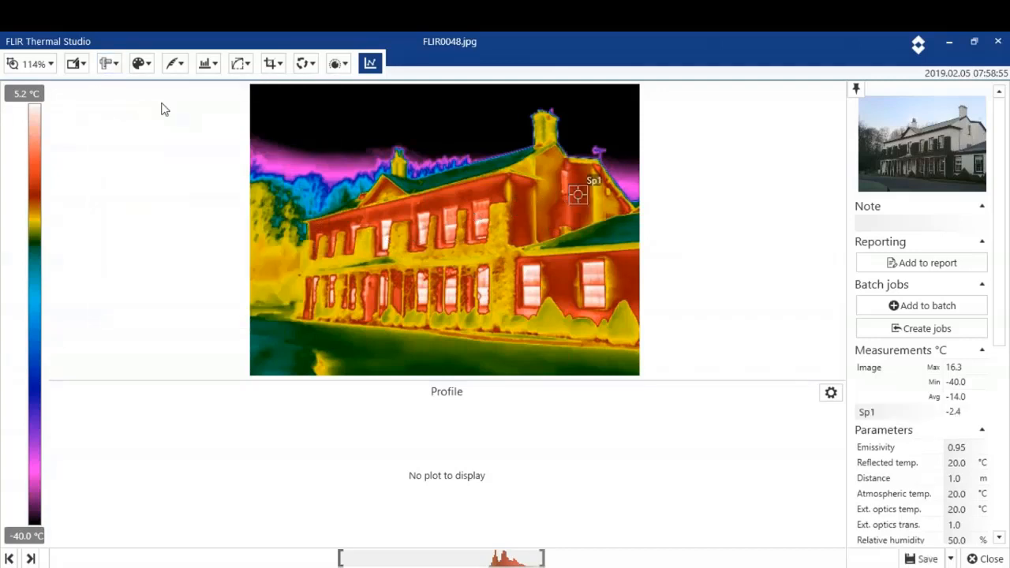
# Add a rectangle measurement over the upper and lower windows of the house's front facade.
pyautogui.click(111, 64)
pyautogui.click(288, 136)
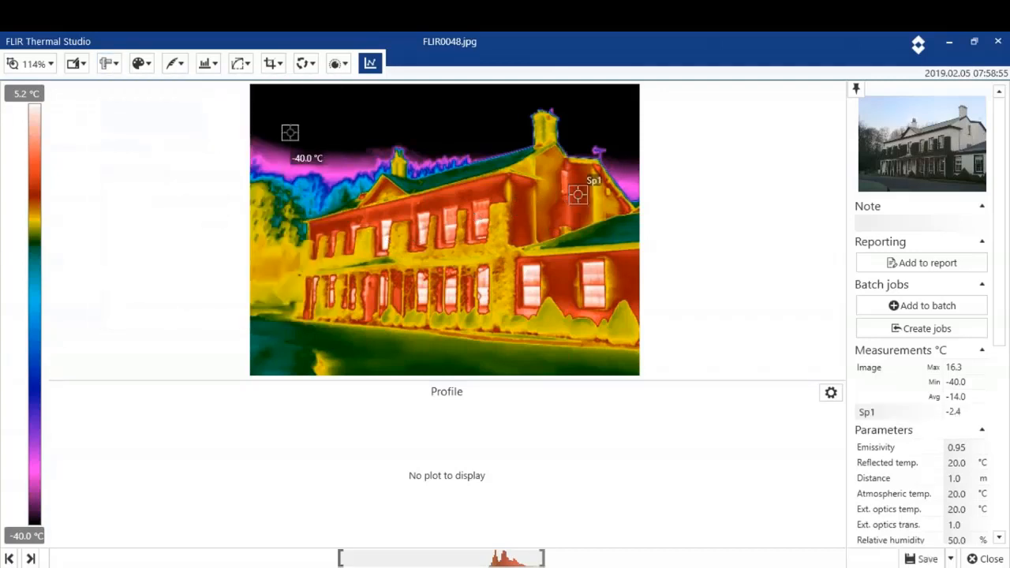
pyautogui.click(357, 221)
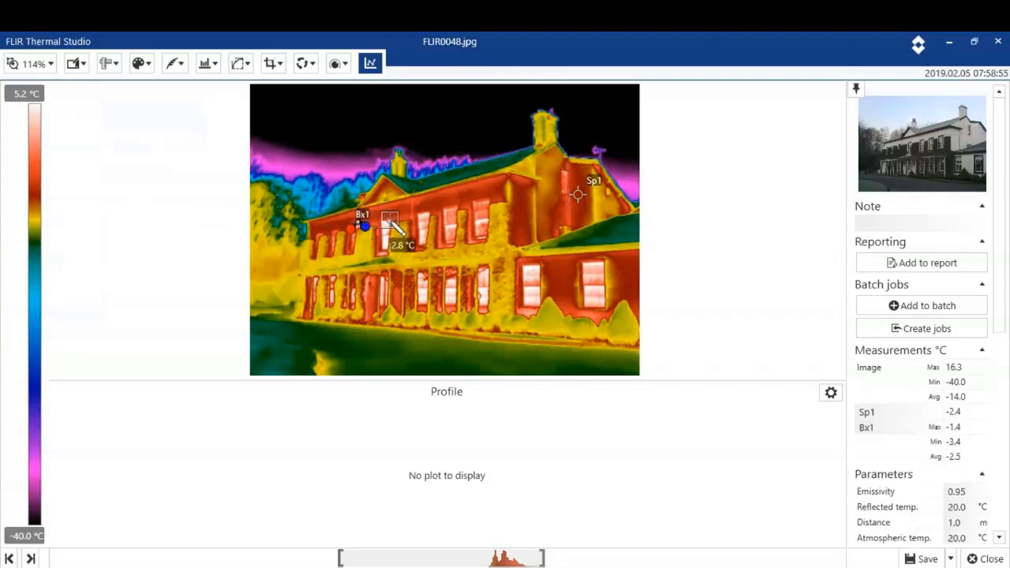
pyautogui.moveTo(389, 220); pyautogui.dragTo(439, 286)
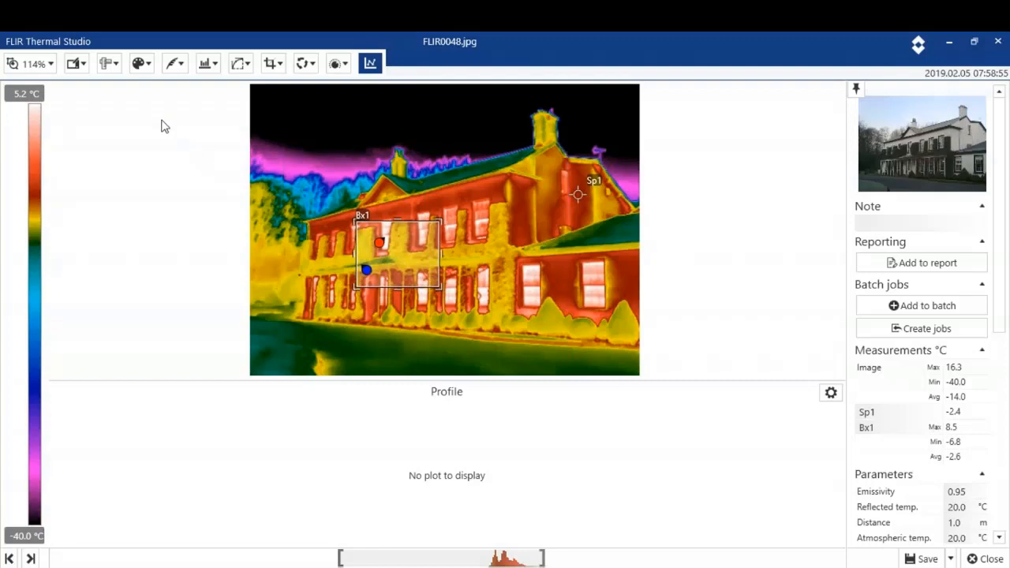
# Set the fusion mode to MSX, shift the visual outlines to match the thermal house, and accept the alignment.
pyautogui.click(143, 64)
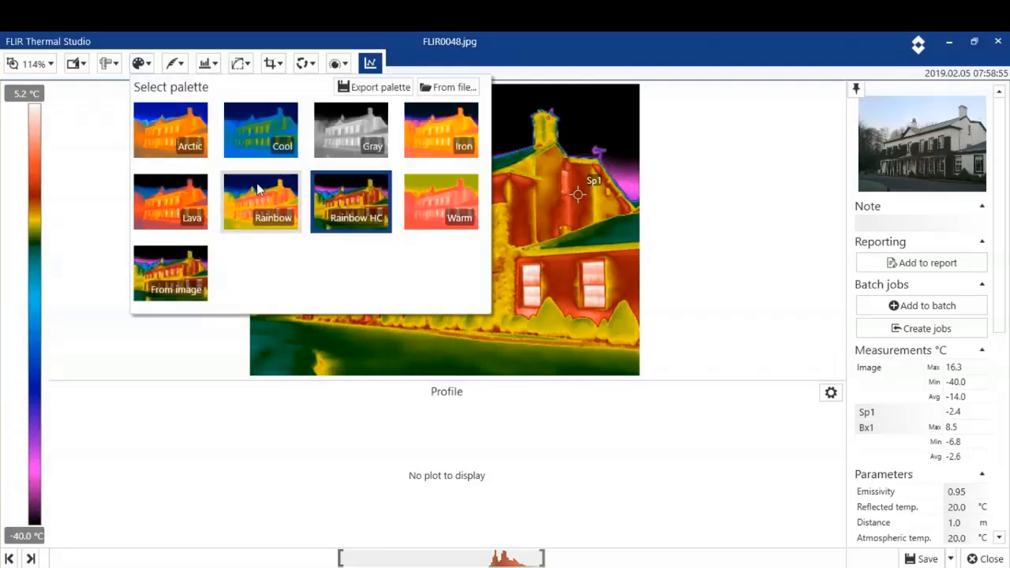
pyautogui.click(340, 65)
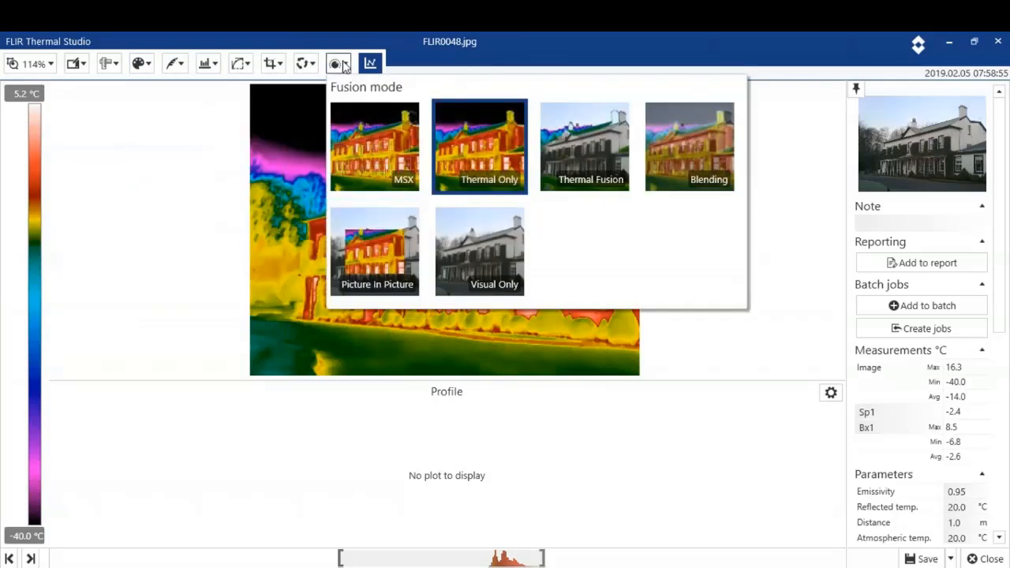
pyautogui.click(357, 140)
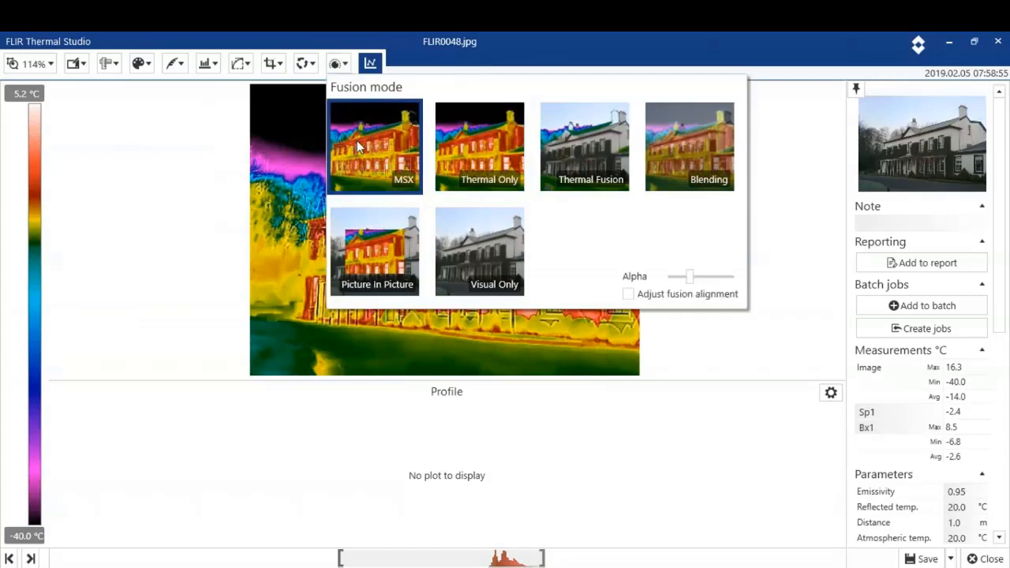
pyautogui.click(629, 294)
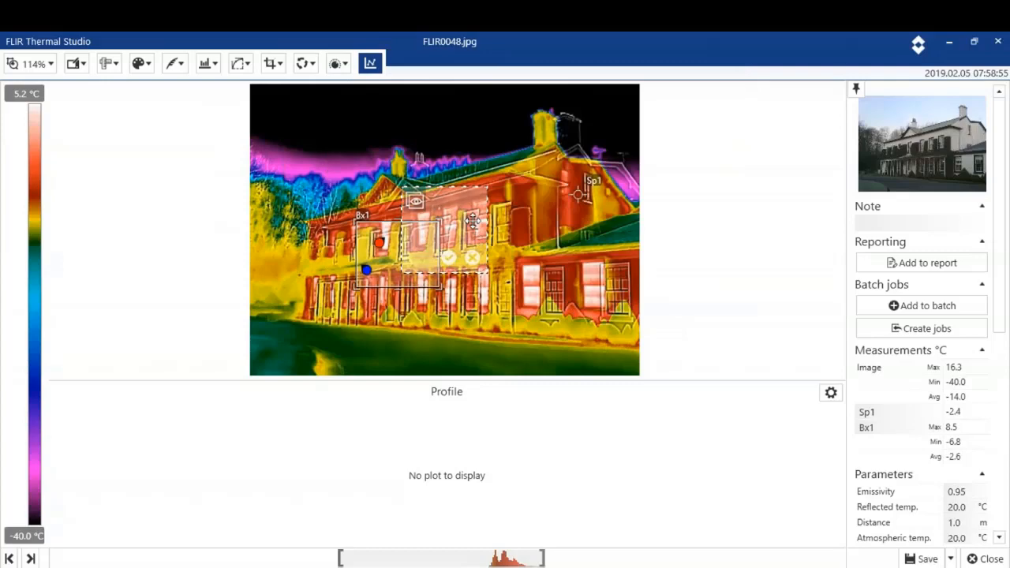
pyautogui.moveTo(473, 221); pyautogui.dragTo(523, 231)
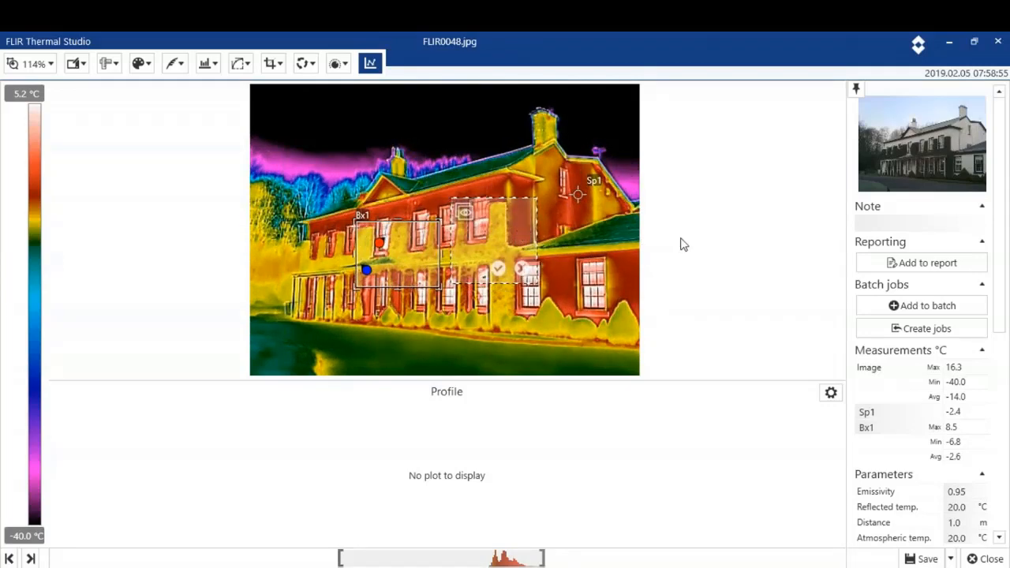
pyautogui.click(498, 269)
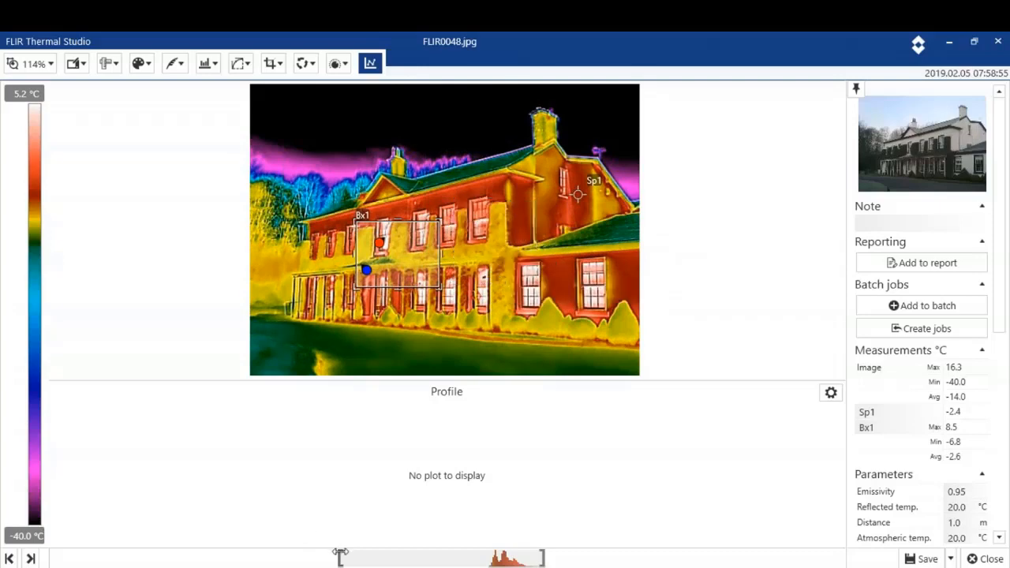
# Adjust the temperature scale to run from -17.5 °C to 6.0 °C, and save and close the image.
pyautogui.moveTo(338, 558); pyautogui.dragTo(435, 534)
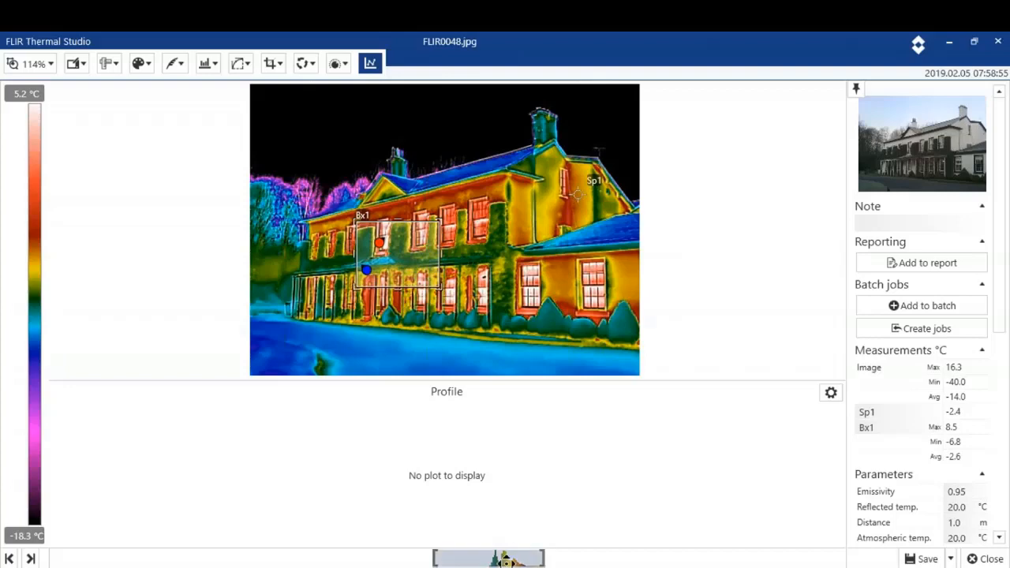
pyautogui.moveTo(505, 558)
pyautogui.mouseDown()
pyautogui.moveTo(462, 557)
pyautogui.moveTo(510, 548)
pyautogui.mouseUp()
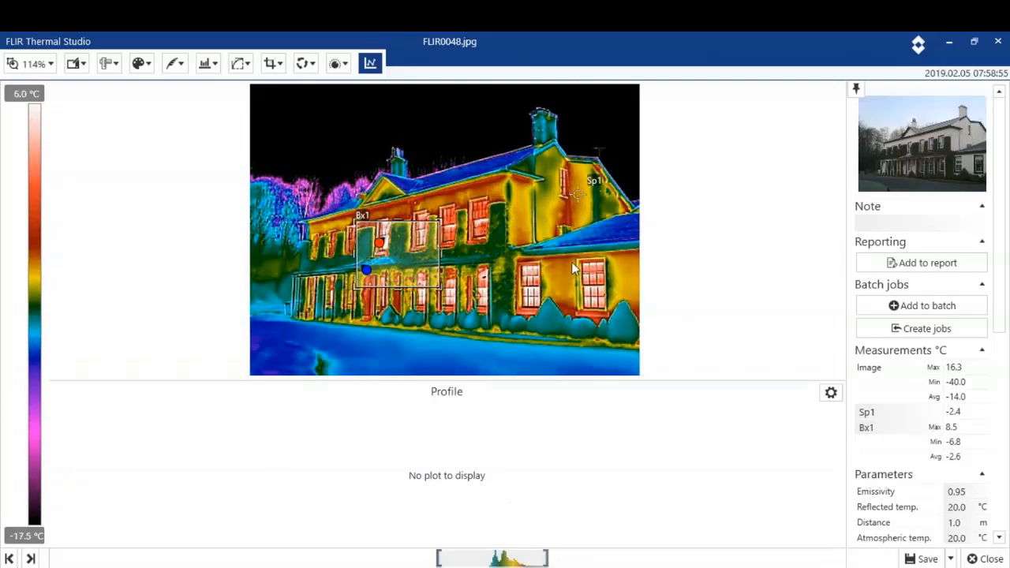
pyautogui.click(929, 560)
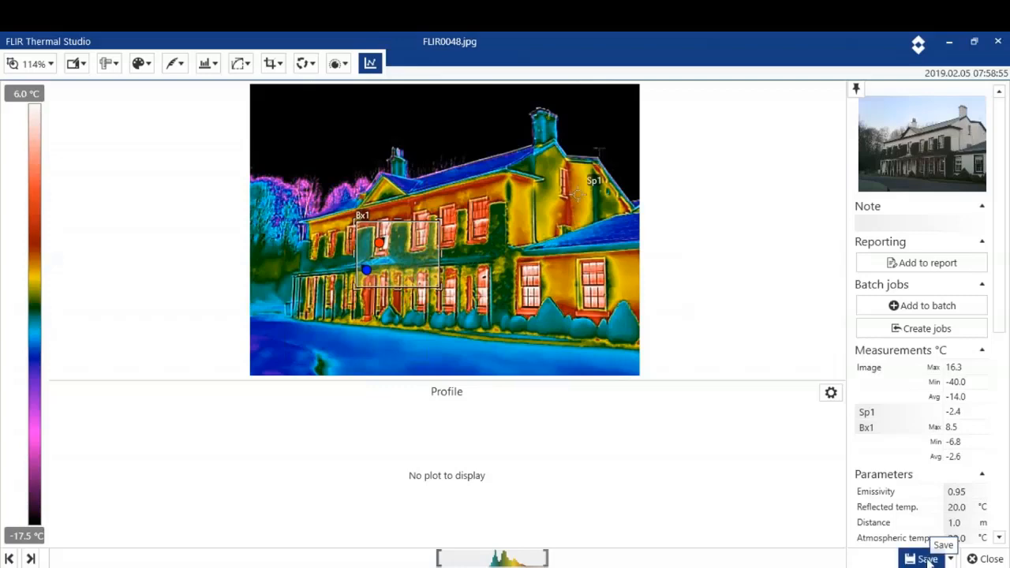
pyautogui.click(993, 559)
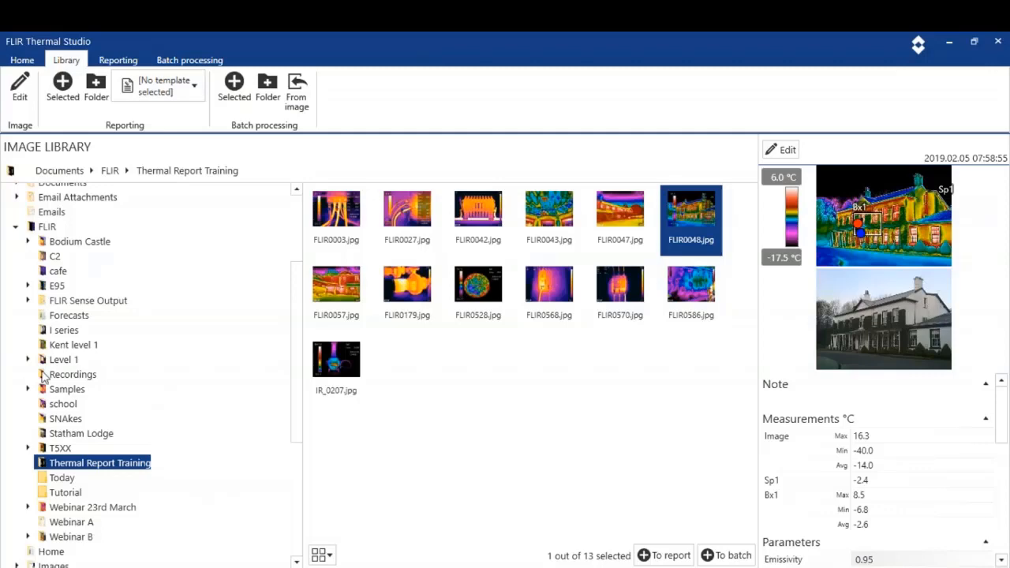
# Open MyRecord2019-01-28T144334110.csq from the Recordings folder and play it, scrubbing back to frame 15.
pyautogui.moveTo(87, 375); pyautogui.dragTo(64, 386)
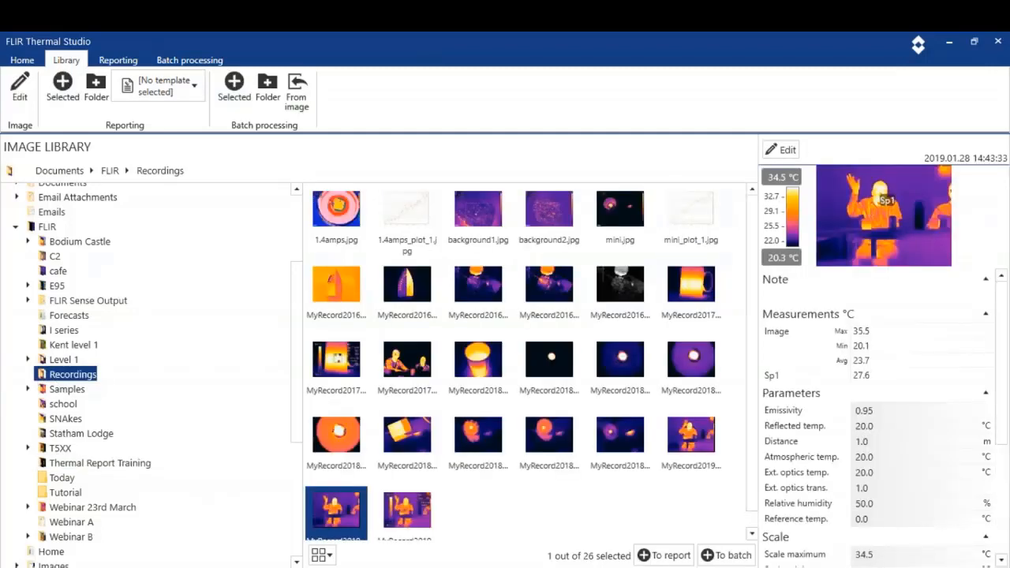
pyautogui.scroll(-1, 505, 447)
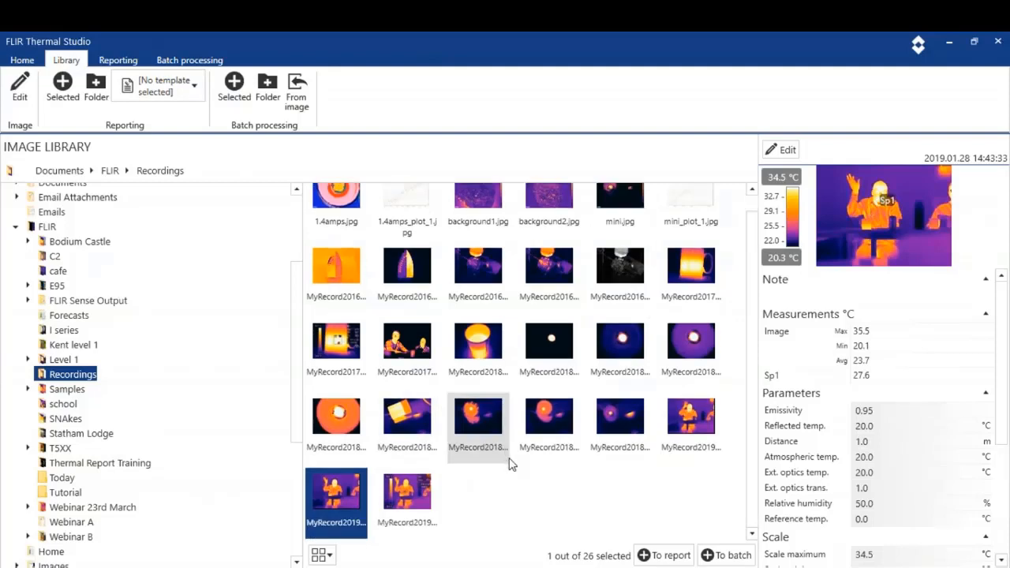
pyautogui.doubleClick(691, 413)
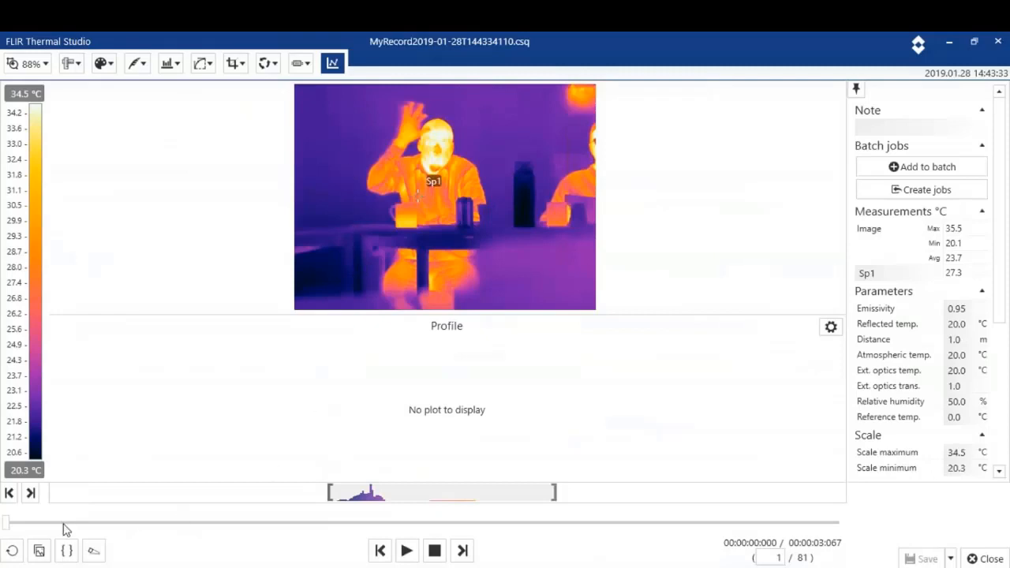
pyautogui.click(405, 550)
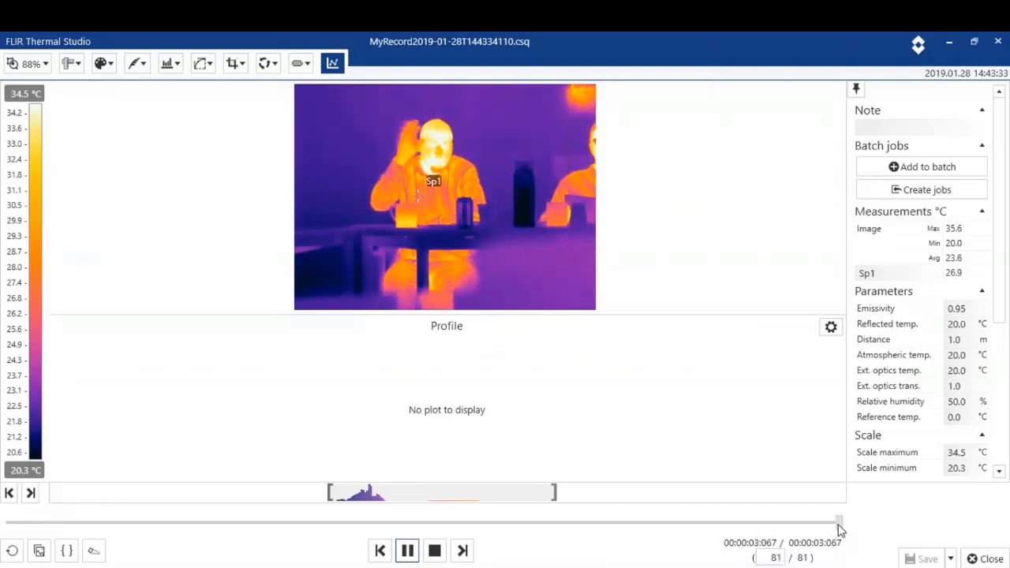
pyautogui.moveTo(840, 530); pyautogui.dragTo(149, 525)
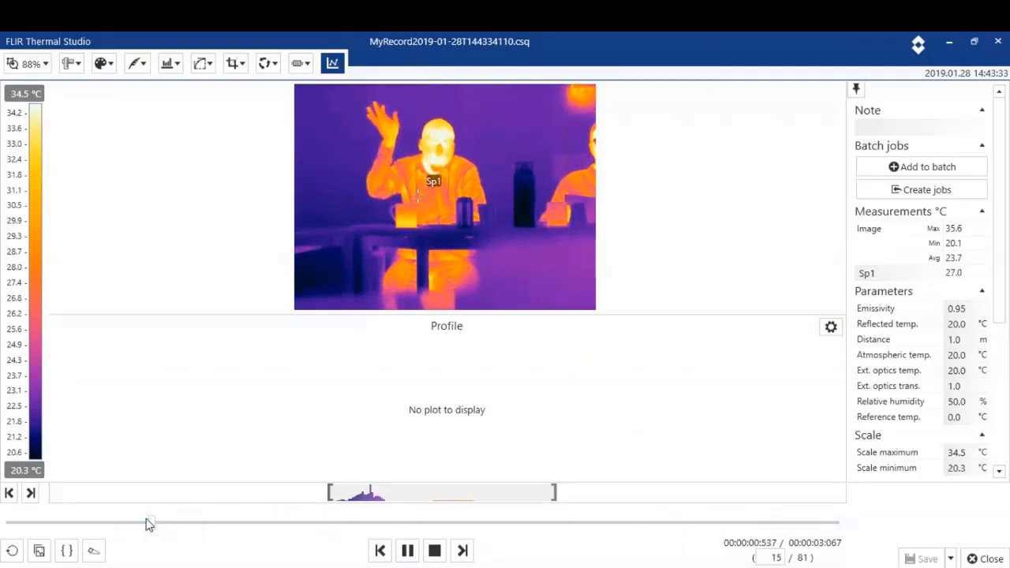
# Add a marker range to the recording's timeline and adjust it to span frames 12 to 34.
pyautogui.click(39, 551)
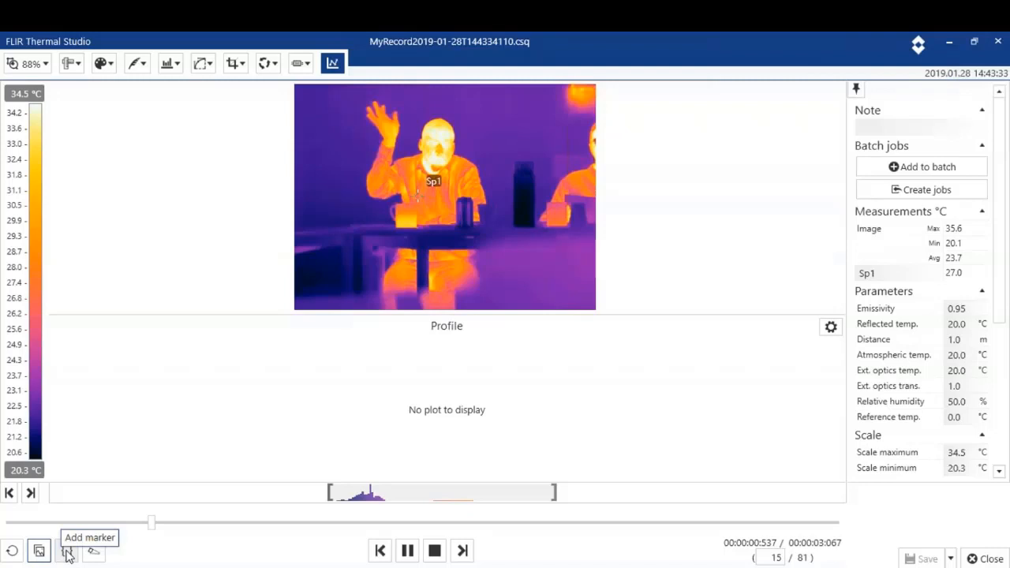
pyautogui.click(67, 551)
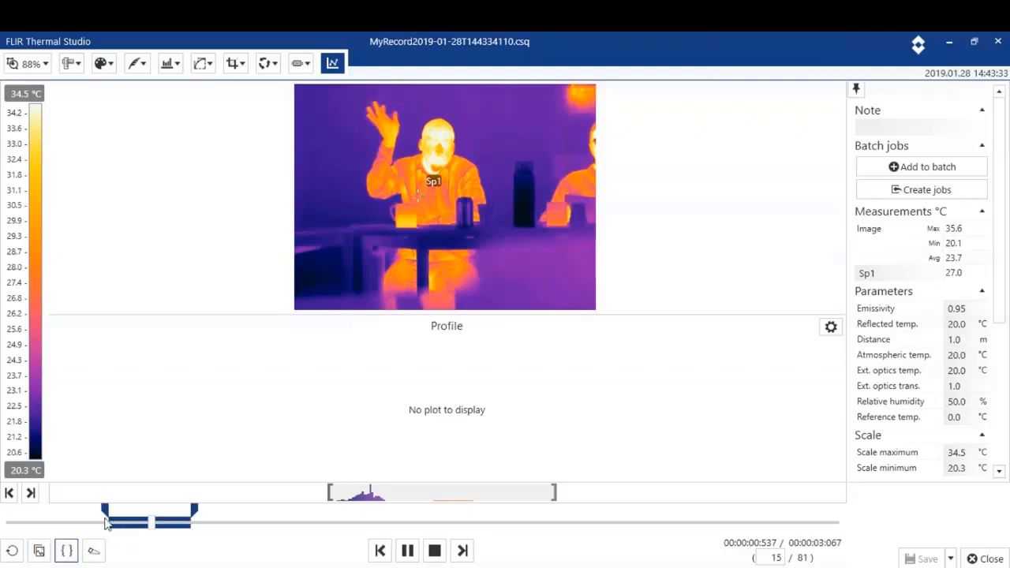
pyautogui.moveTo(102, 515); pyautogui.dragTo(125, 515)
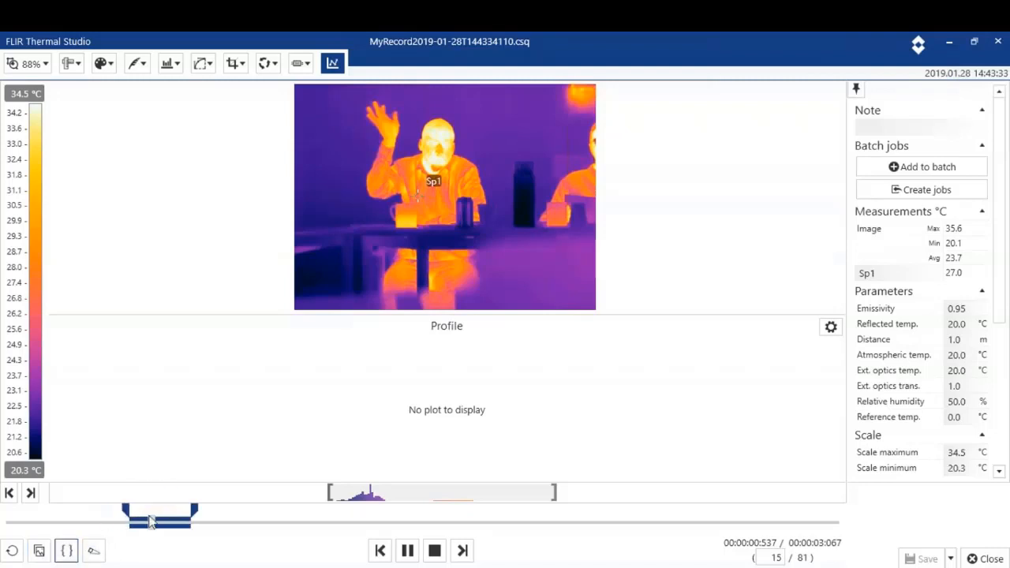
pyautogui.moveTo(197, 515); pyautogui.dragTo(367, 533)
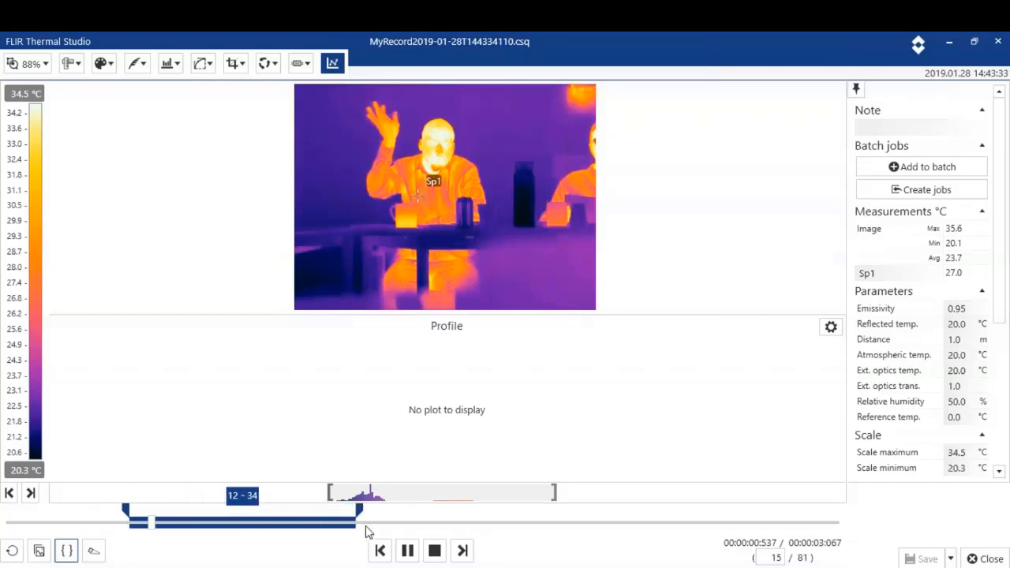
# Open the destination folder selection for the marked segment, cancel it, and close the recording.
pyautogui.click(94, 552)
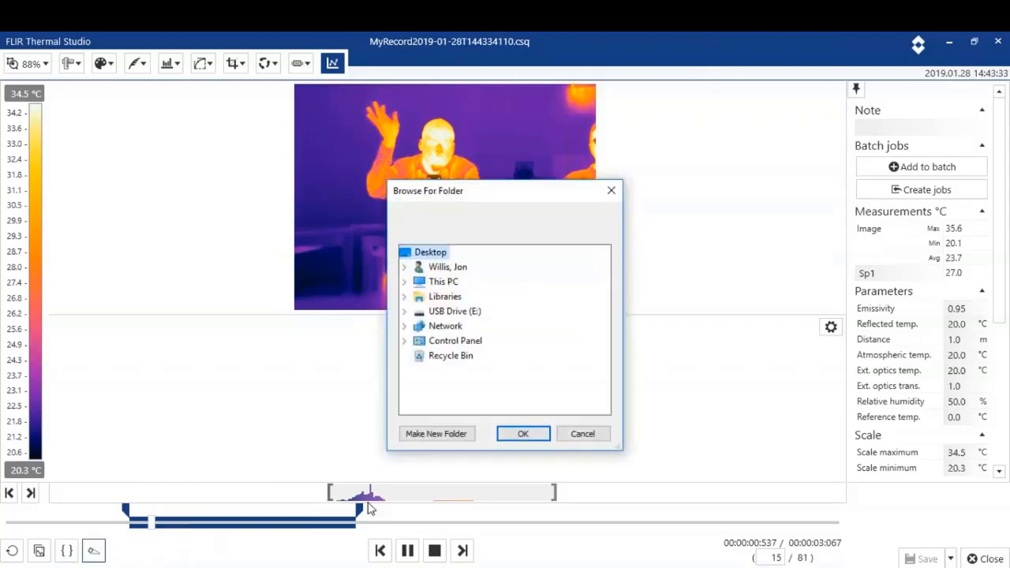
pyautogui.click(572, 439)
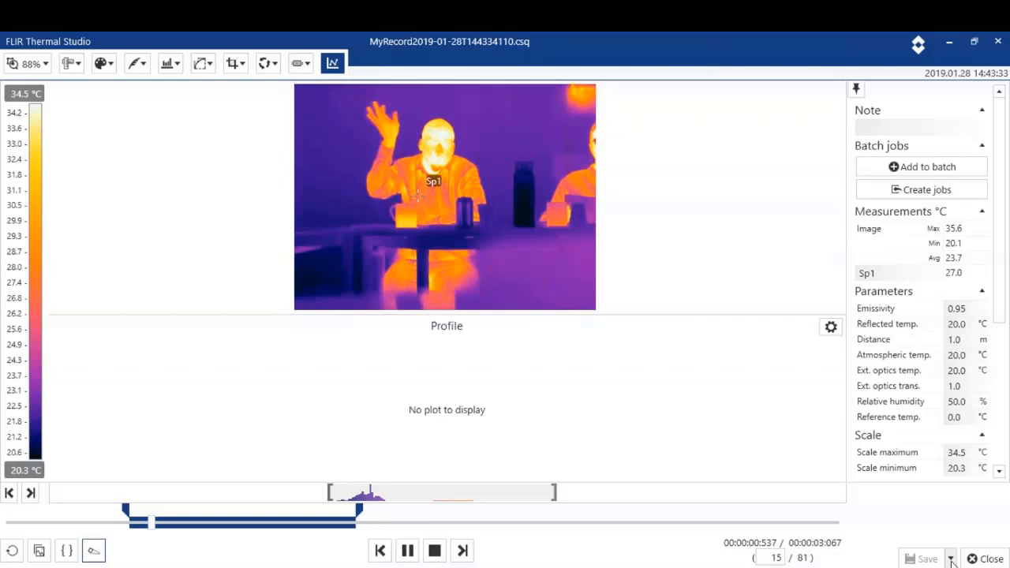
pyautogui.click(988, 559)
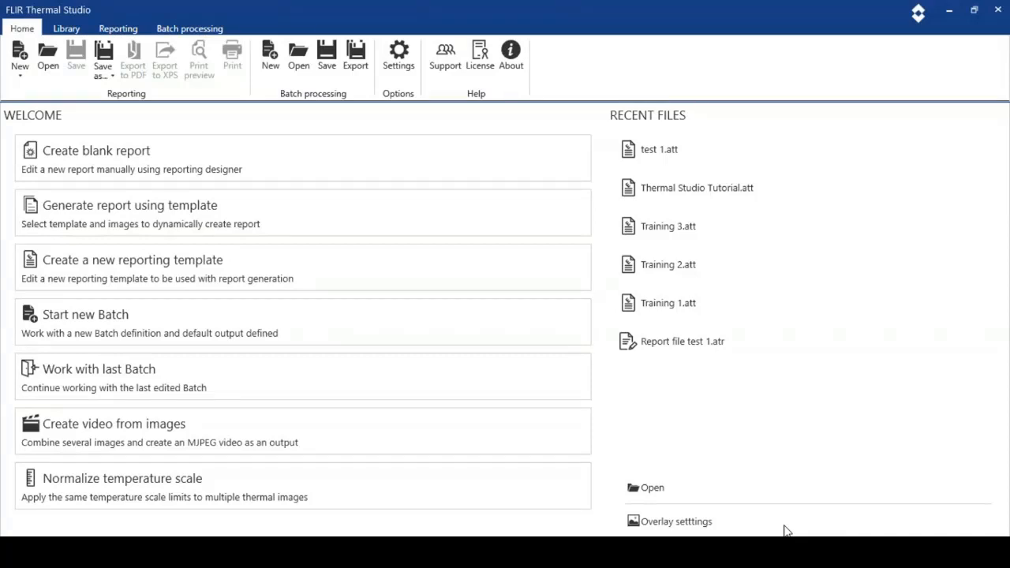
# Create a new reporting template.
pyautogui.click(20, 69)
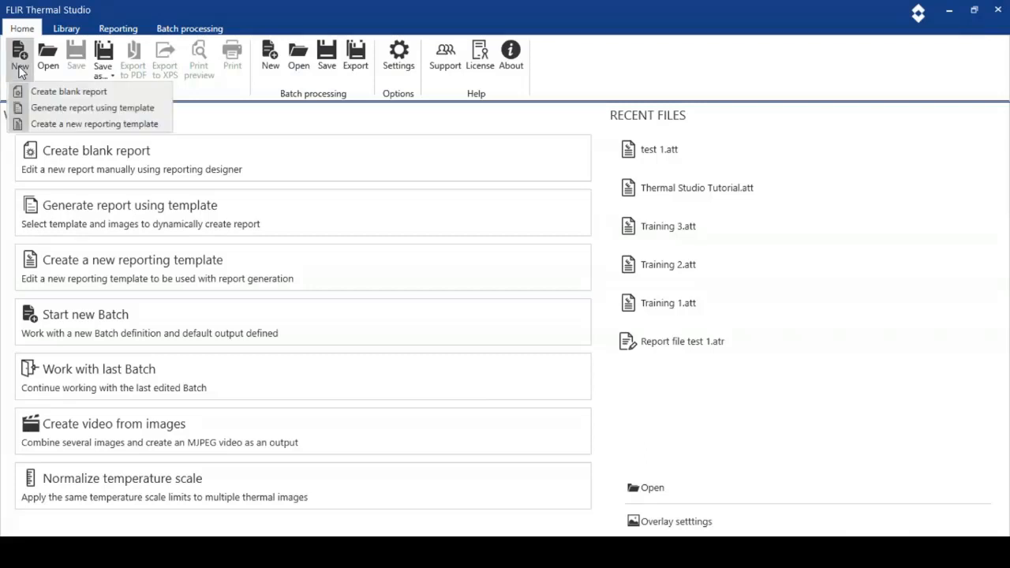
pyautogui.click(48, 127)
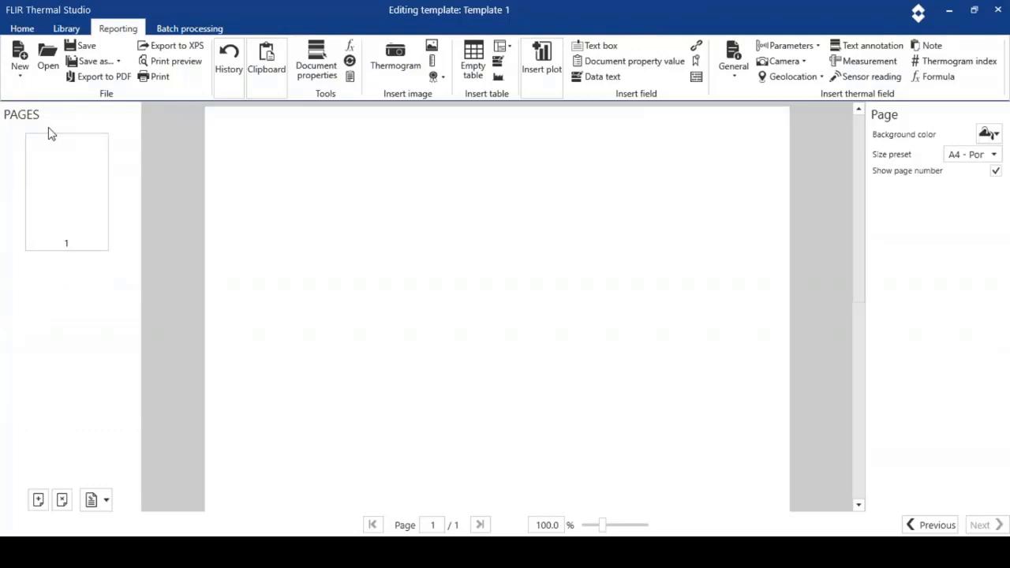
# Review the document and stored formulas and the list of text annotation templates, leaving both without changes.
pyautogui.click(352, 50)
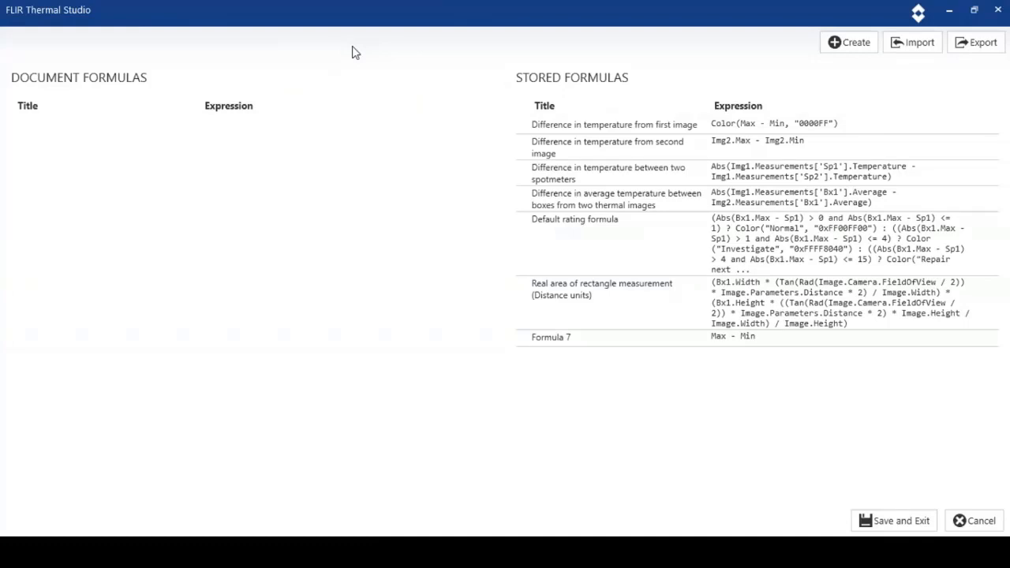
pyautogui.click(960, 521)
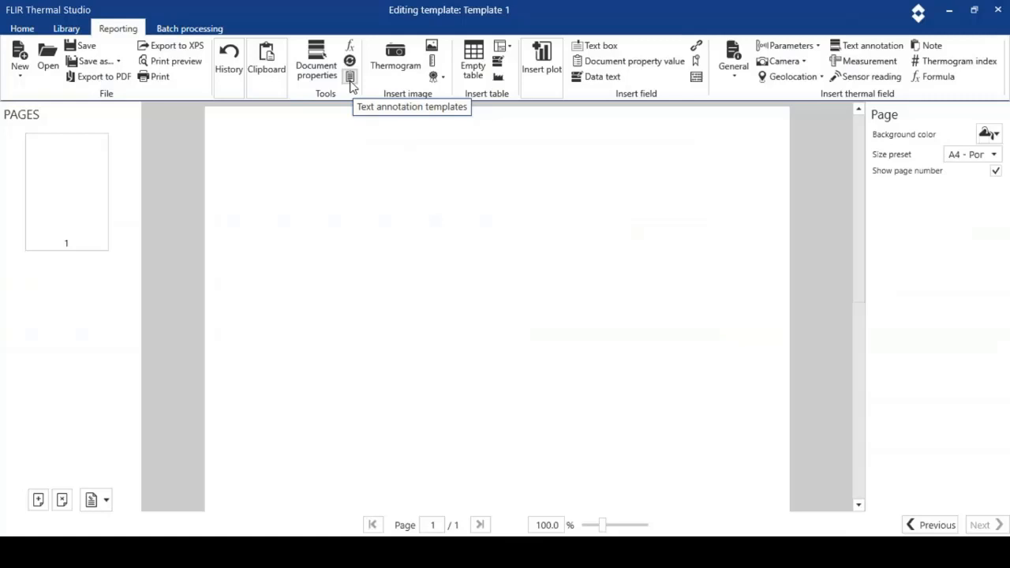
pyautogui.click(350, 79)
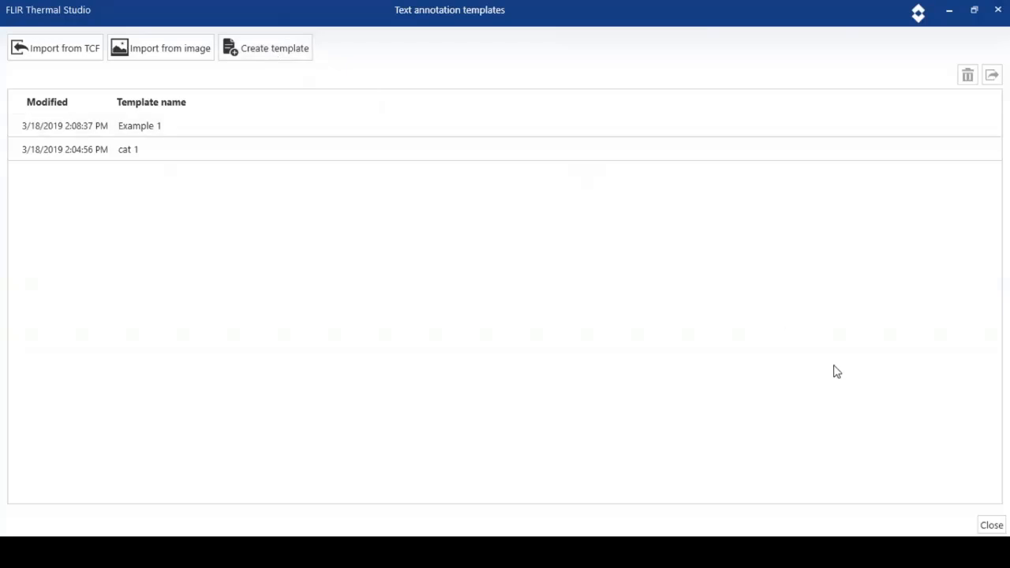
pyautogui.click(991, 525)
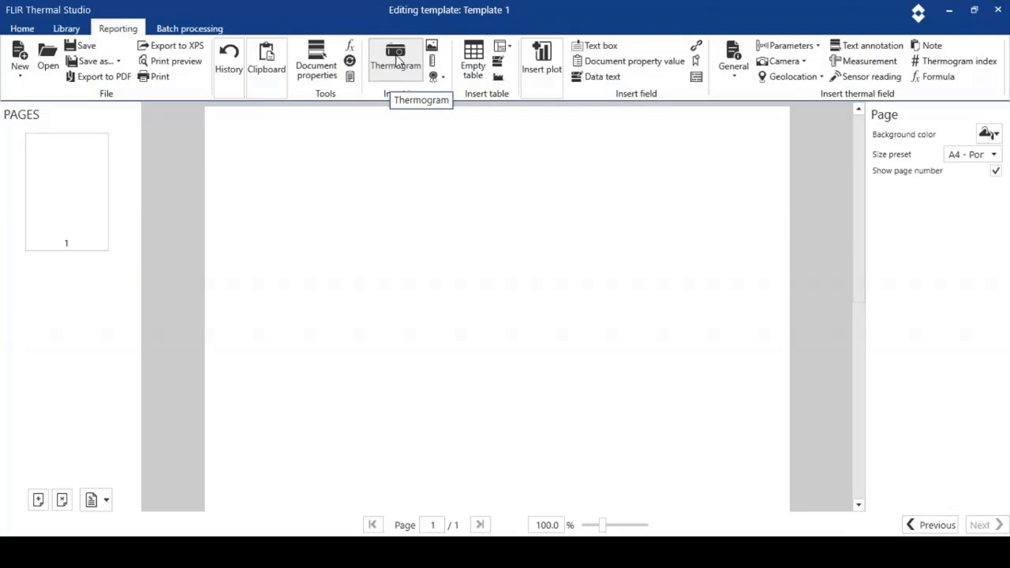
# Insert a thermogram and a visual image placeholder on the template page, and move the visual image directly below the thermogram.
pyautogui.click(396, 61)
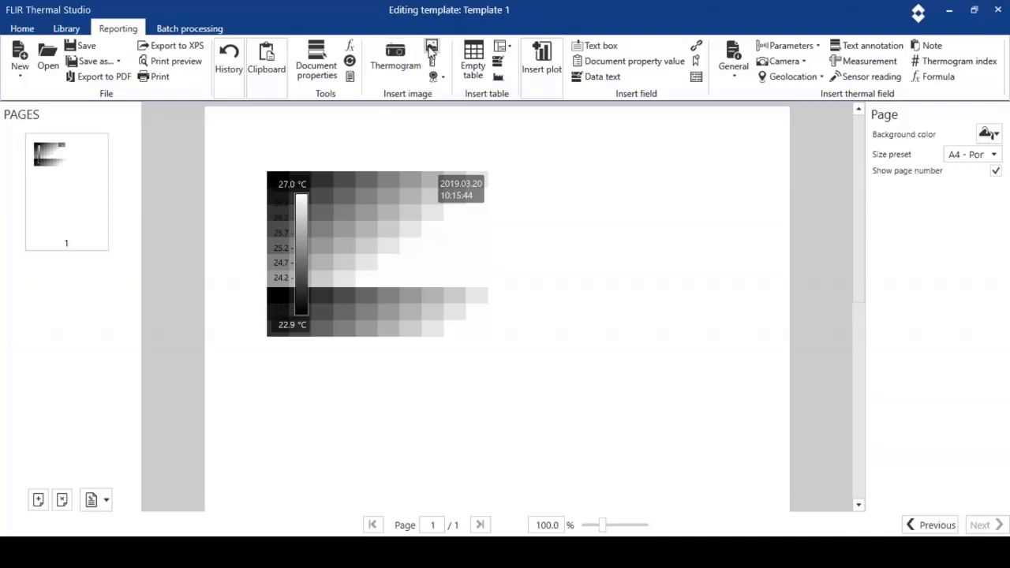
pyautogui.click(431, 47)
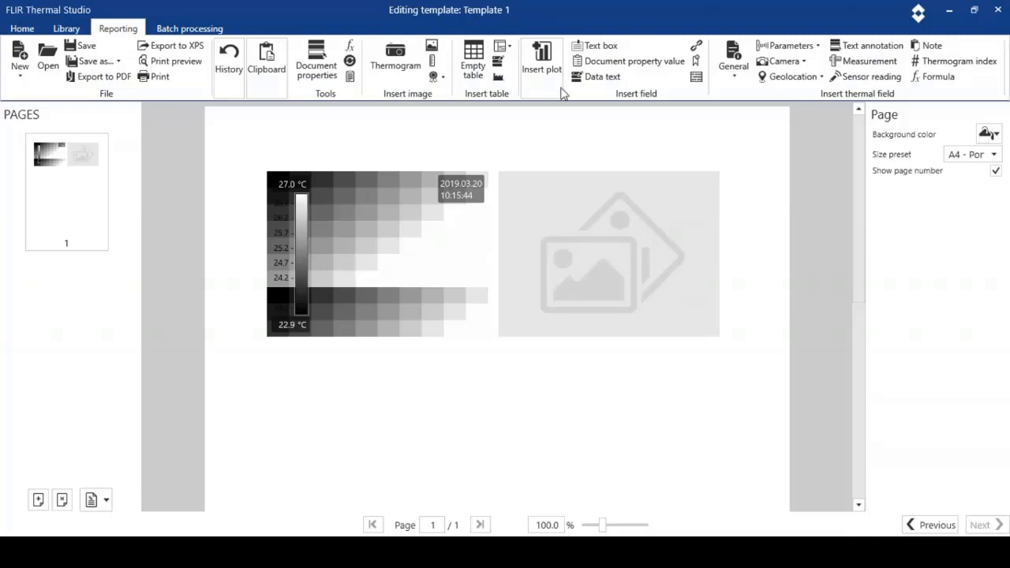
pyautogui.moveTo(639, 220); pyautogui.dragTo(418, 395)
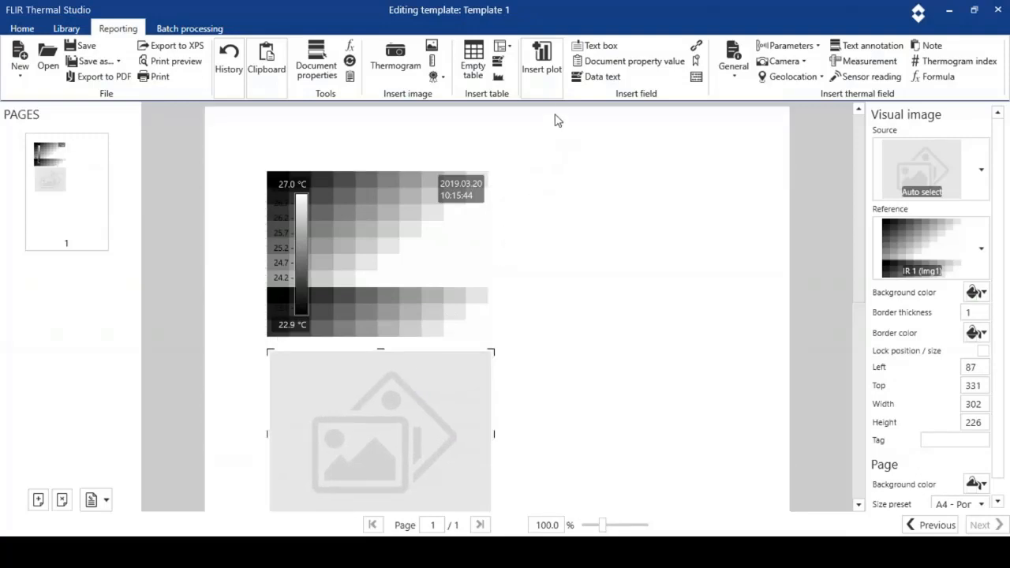
# Insert a Map placeholder beside the thermogram and a Profile plot beside the visual image.
pyautogui.click(550, 75)
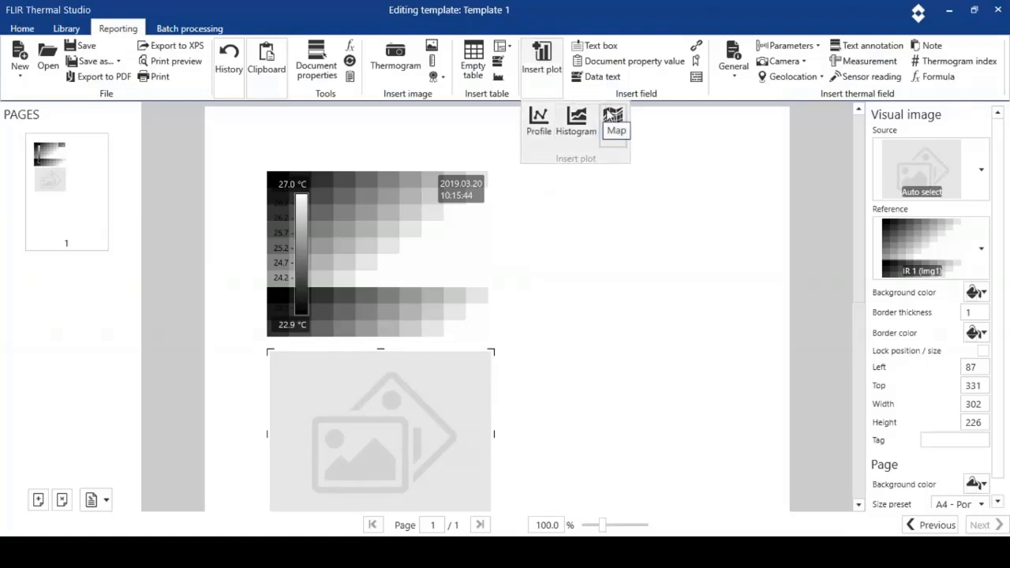
pyautogui.click(613, 116)
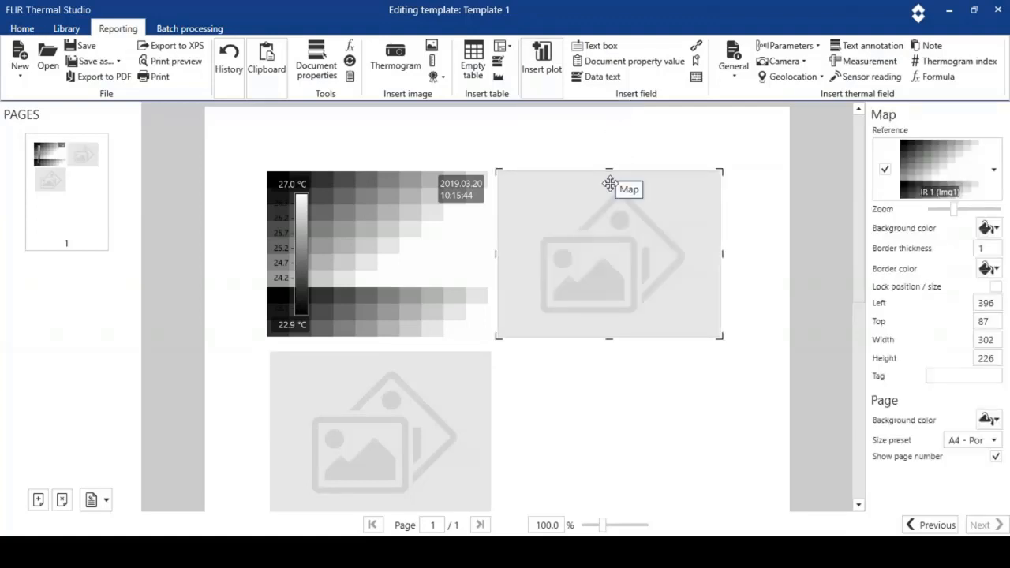
pyautogui.click(556, 69)
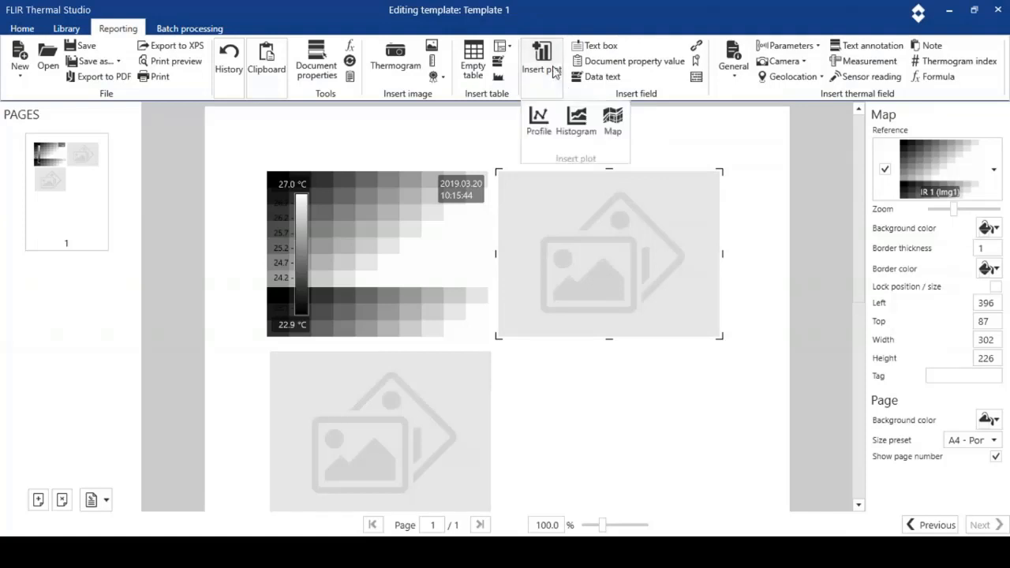
pyautogui.click(541, 117)
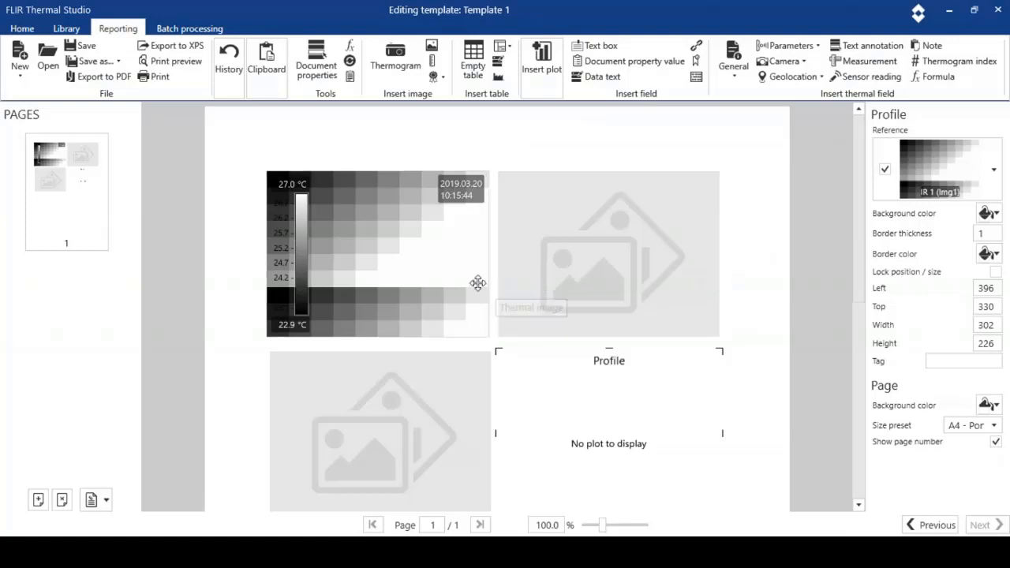
# Open the template's thermogram for editing and add a diagonal line measurement from its upper-left area to the lower right.
pyautogui.click(408, 267)
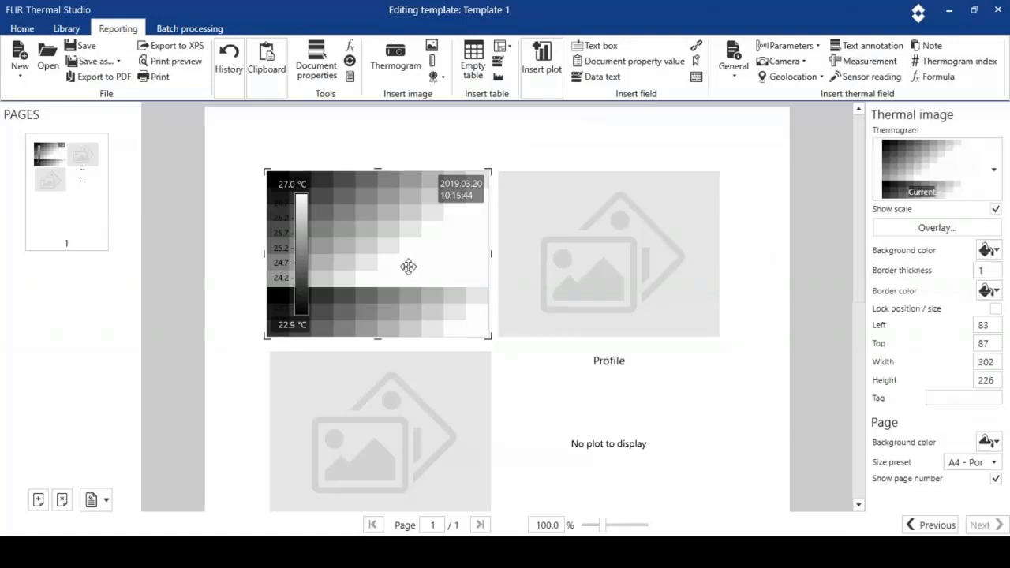
pyautogui.doubleClick(408, 267)
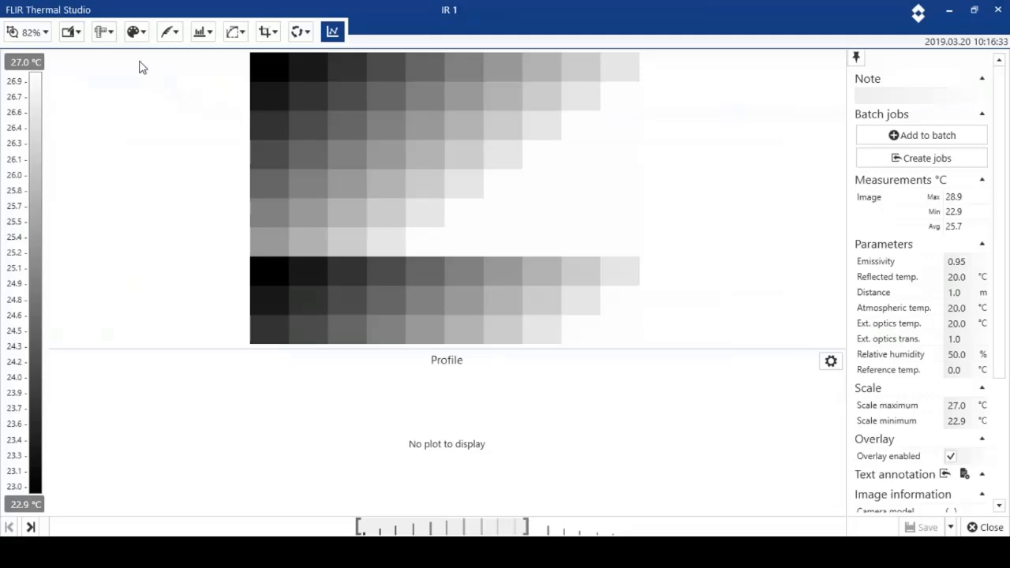
pyautogui.click(103, 35)
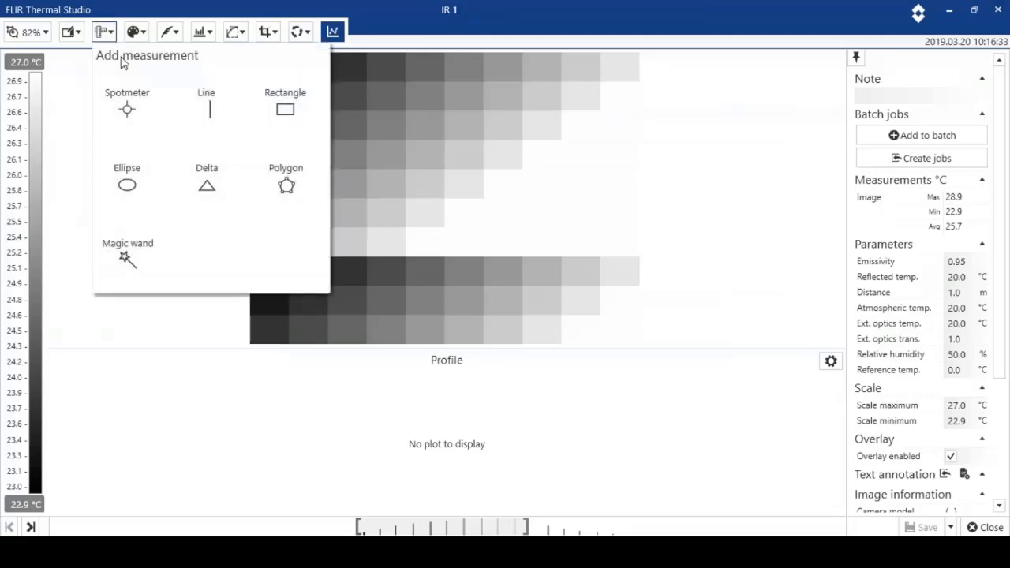
pyautogui.click(198, 107)
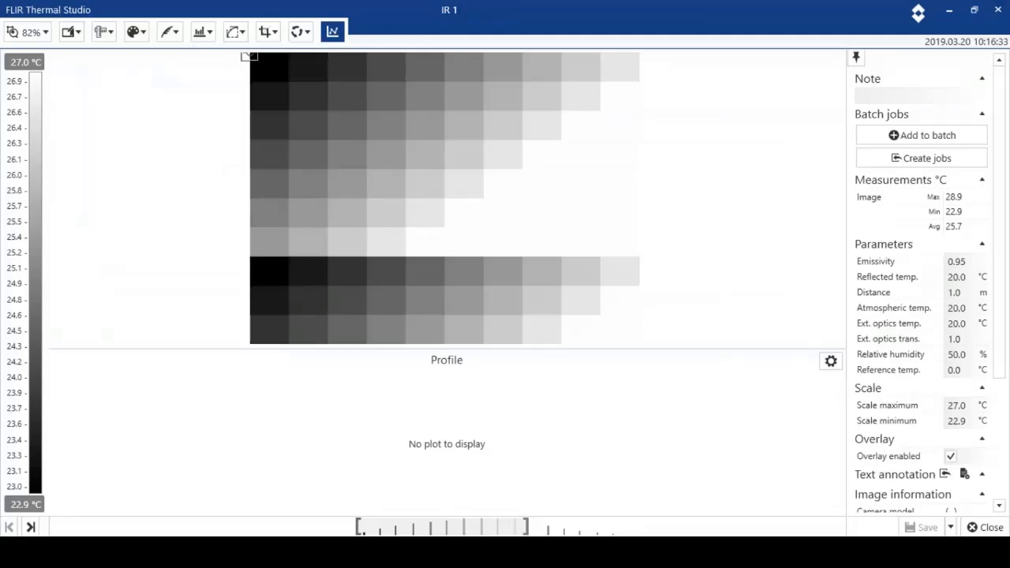
pyautogui.moveTo(271, 132); pyautogui.dragTo(586, 280)
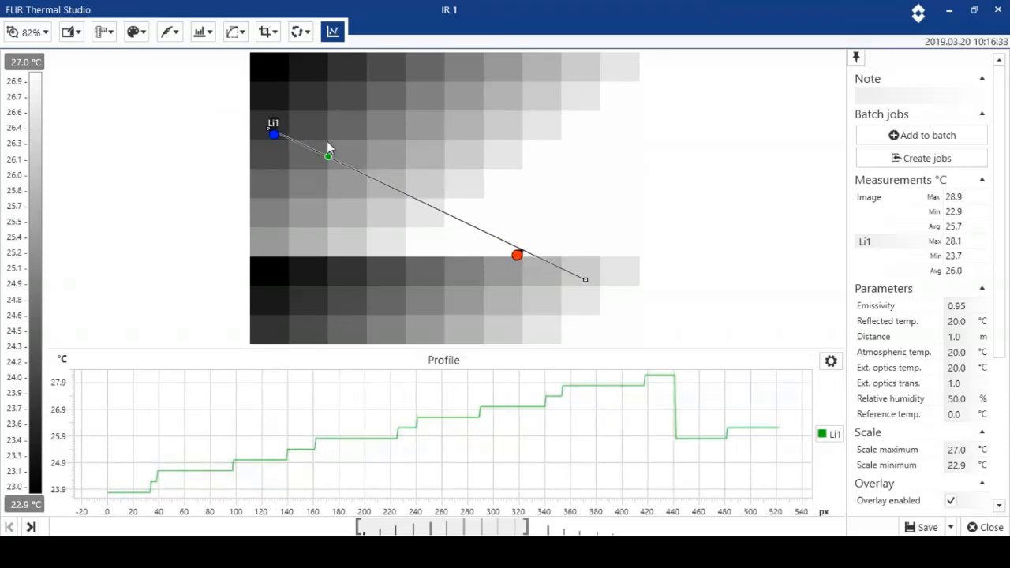
# Add two spotmeters to the thermogram, one above the line and one in the dark lower-left band.
pyautogui.click(98, 34)
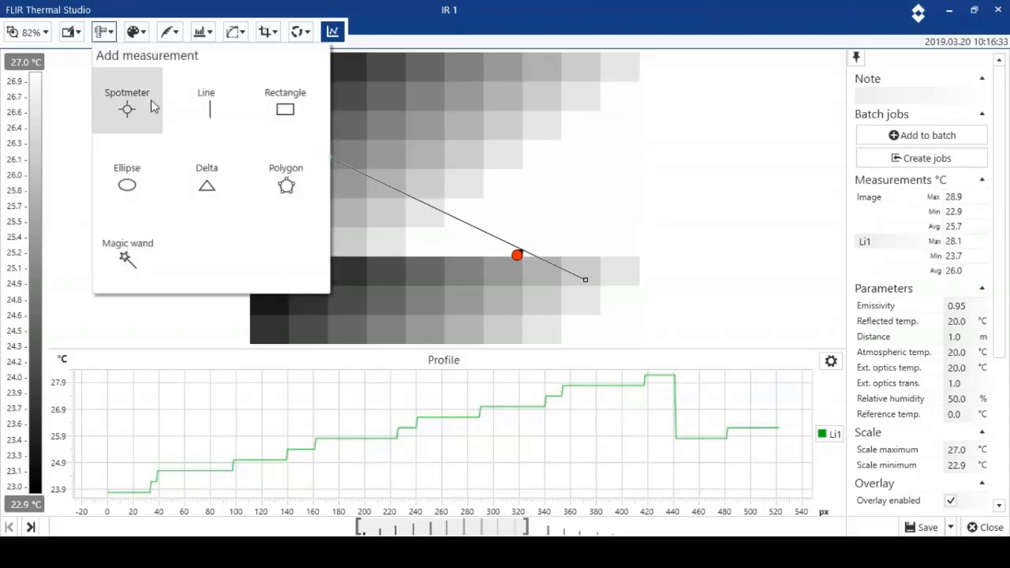
pyautogui.click(127, 109)
pyautogui.click(374, 114)
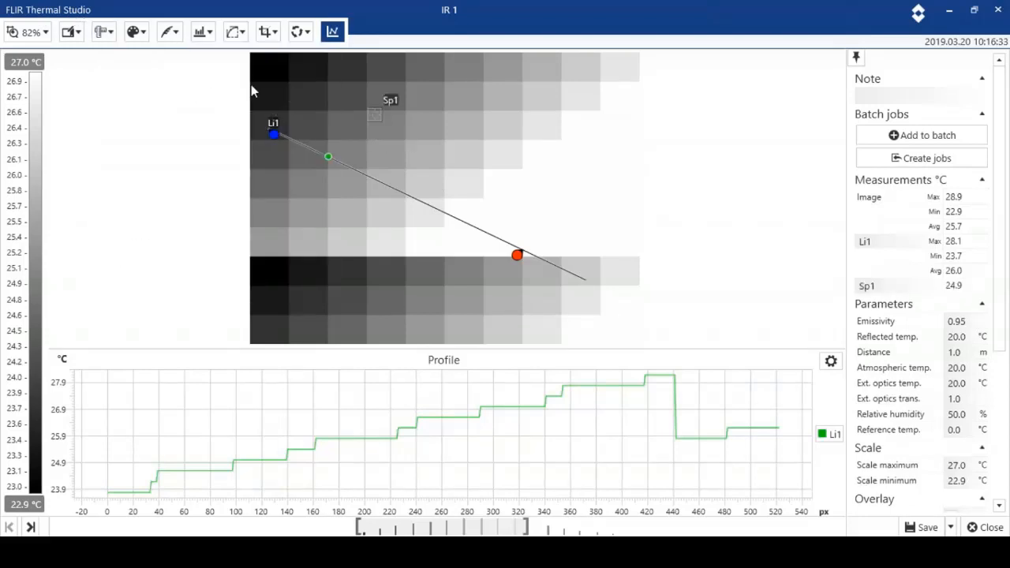
pyautogui.click(100, 32)
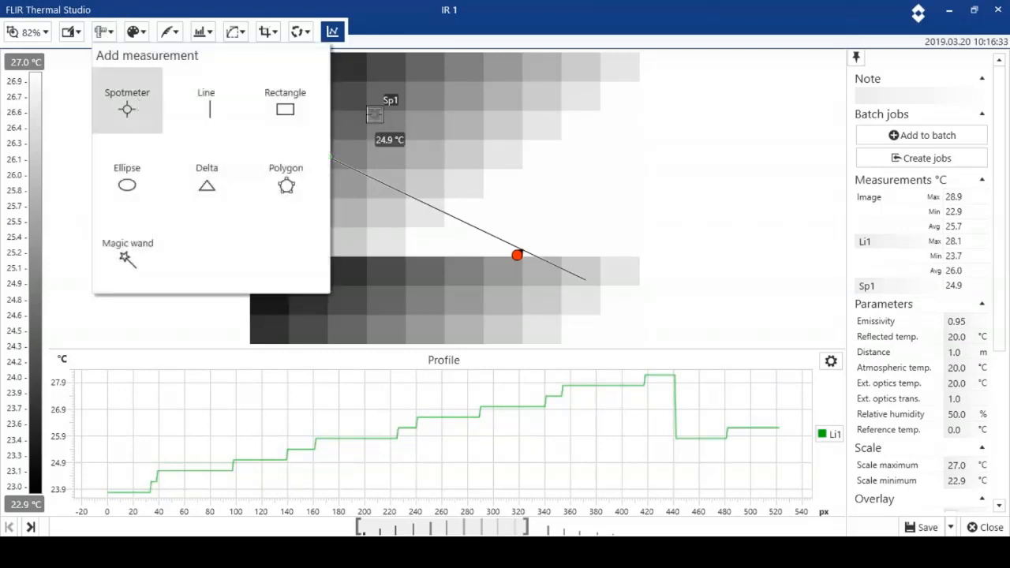
pyautogui.click(127, 108)
pyautogui.click(309, 280)
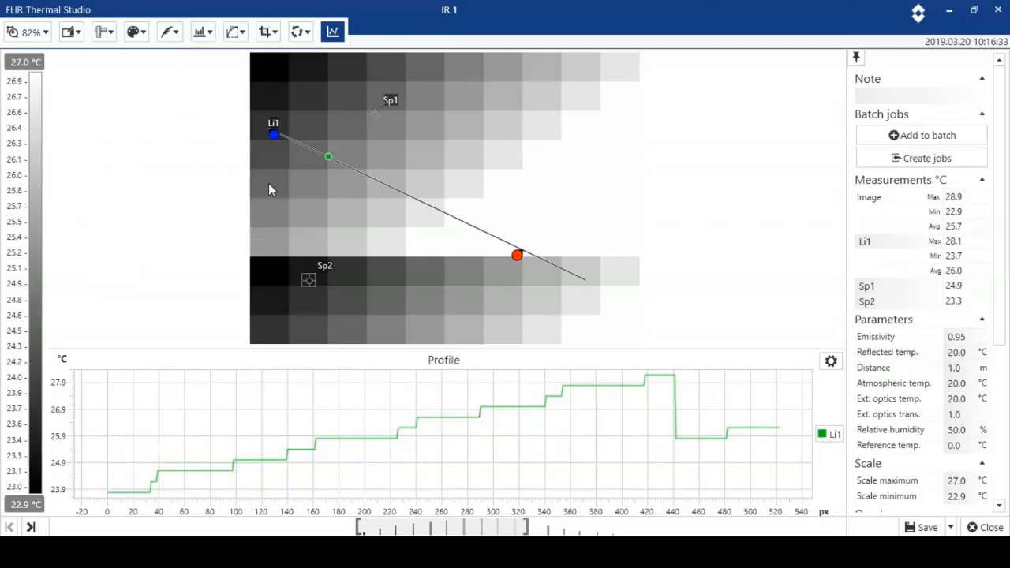
# Add a rectangle measurement over the right-centre of the thermogram, and save and close the image.
pyautogui.click(110, 38)
pyautogui.click(266, 113)
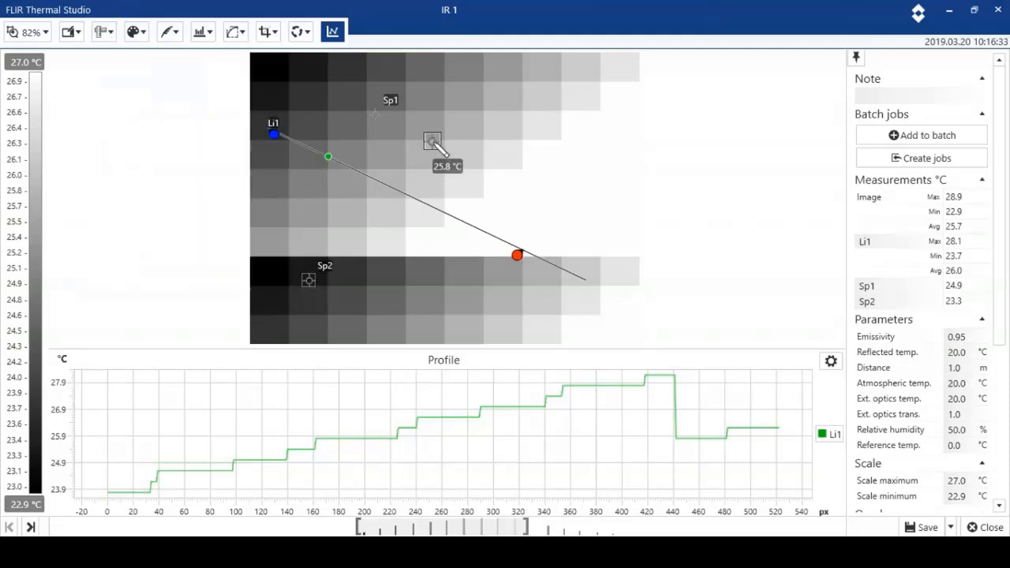
pyautogui.moveTo(432, 141); pyautogui.dragTo(574, 274)
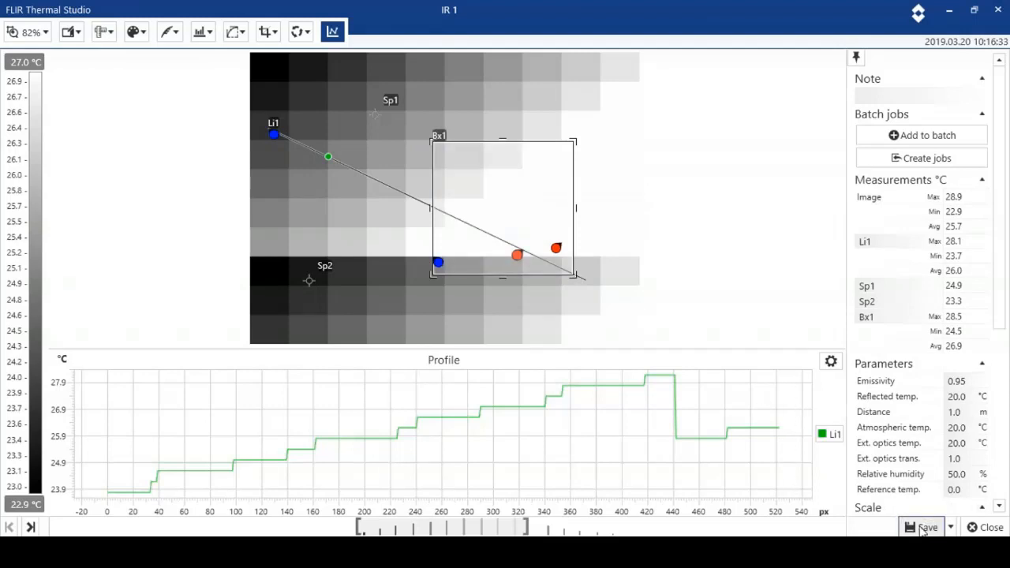
pyautogui.click(923, 528)
pyautogui.click(988, 528)
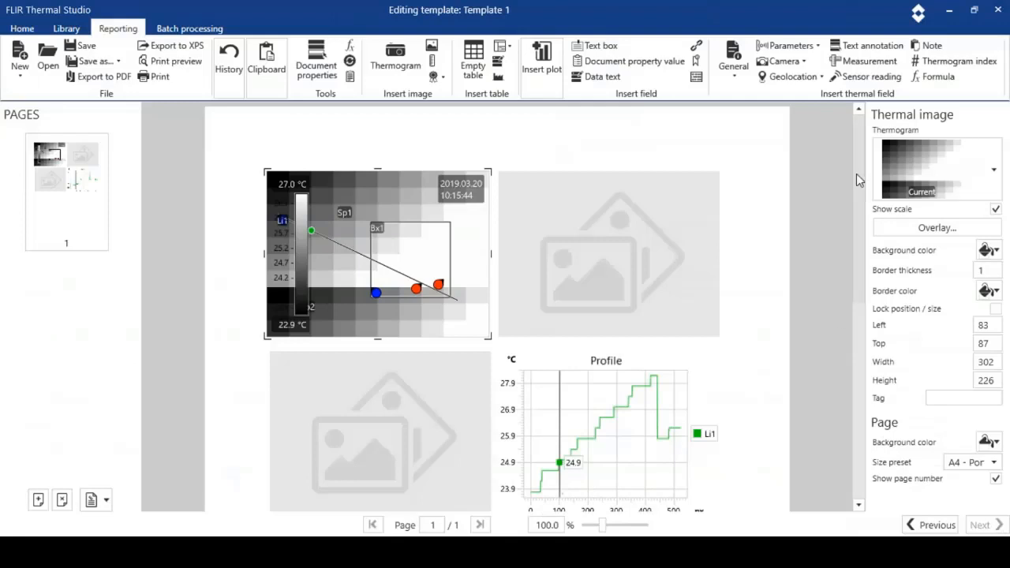
# Insert a Parameters table for the thermogram below the visual image placeholder.
pyautogui.scroll(-2, 857, 216)
pyautogui.moveTo(857, 222); pyautogui.dragTo(857, 269)
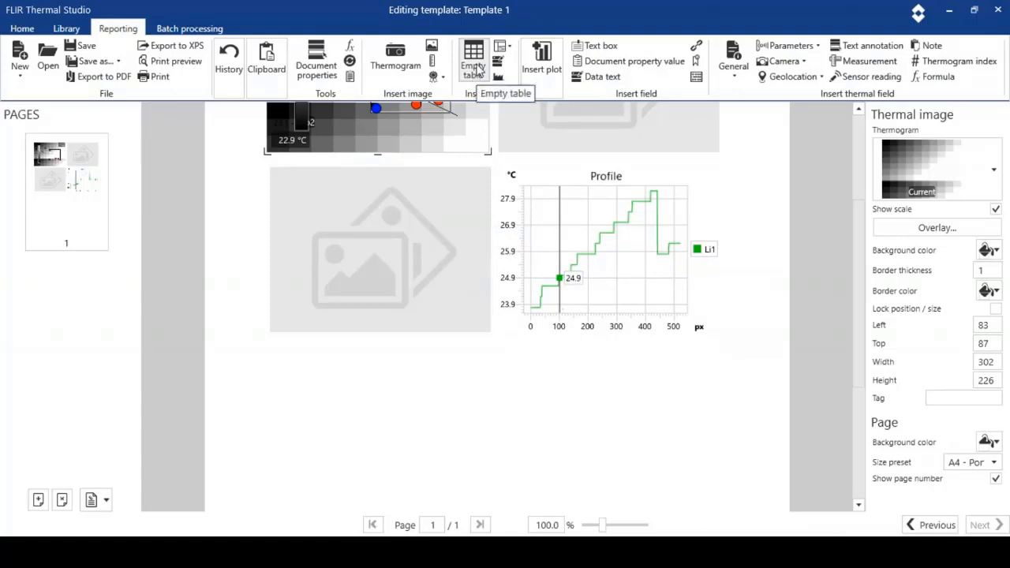
pyautogui.click(511, 49)
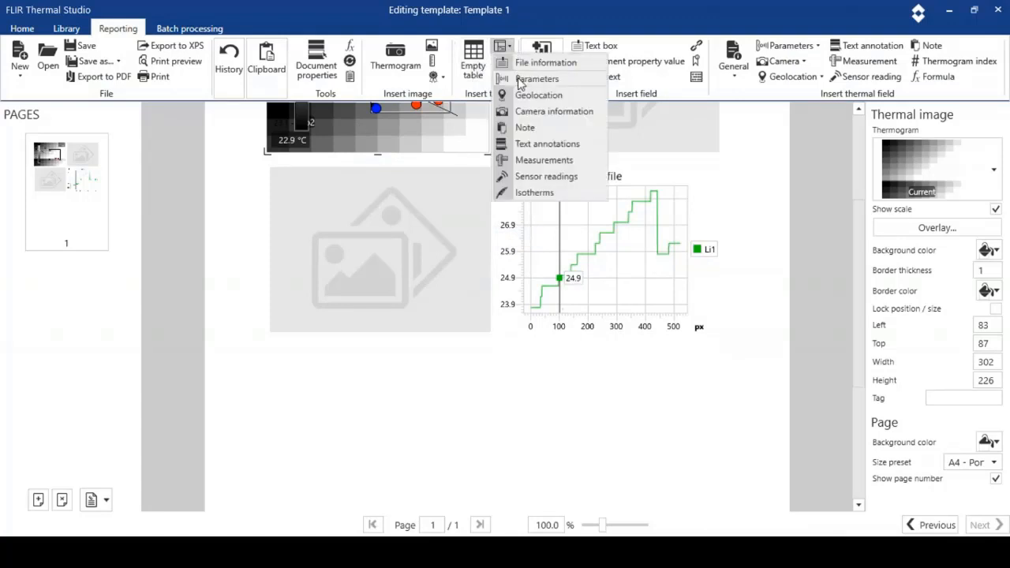
pyautogui.click(521, 80)
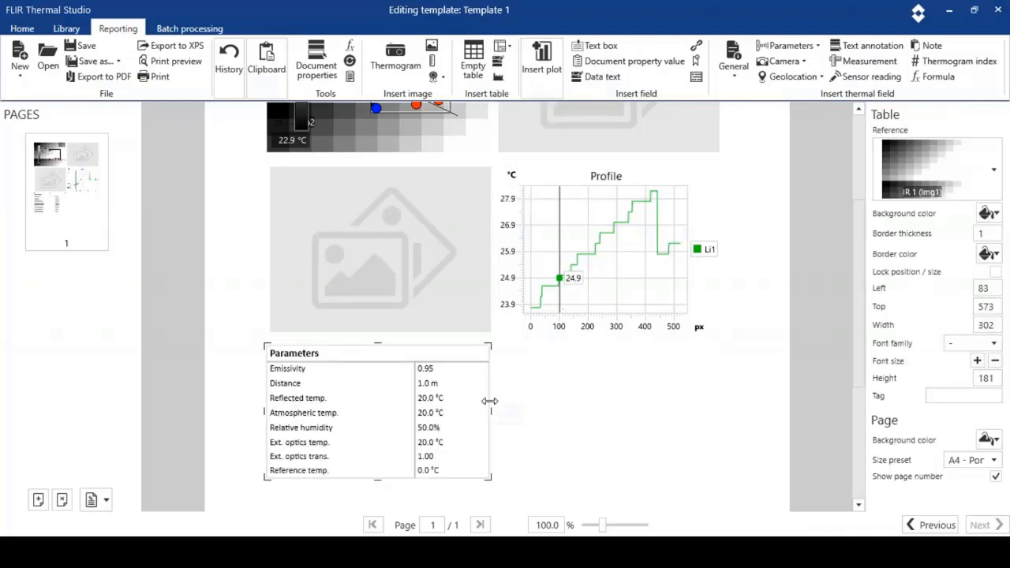
# Narrow the Parameters table to about 193 wide and insert a Measurements table about 120 wide beside it.
pyautogui.moveTo(489, 411); pyautogui.dragTo(411, 415)
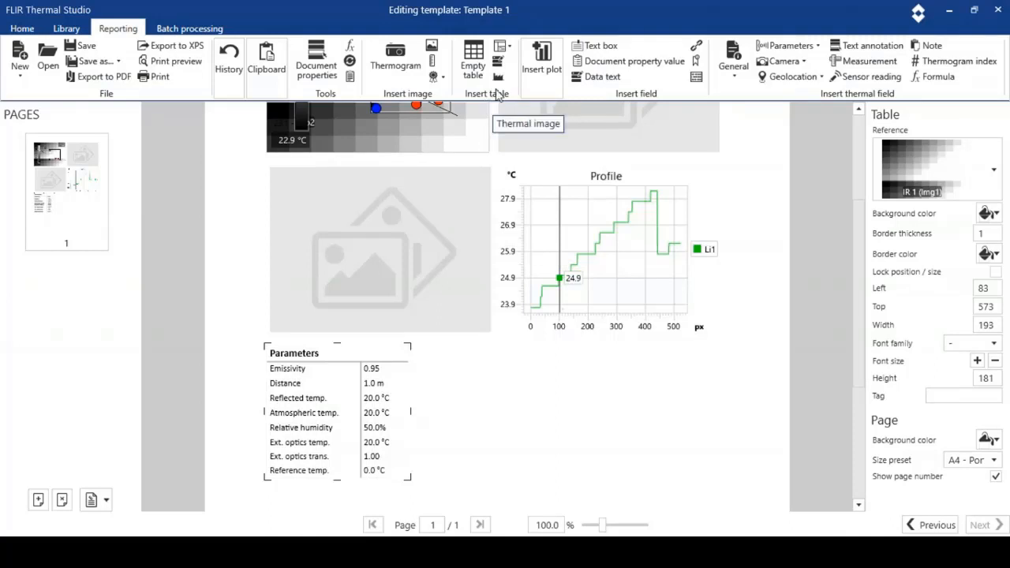
pyautogui.click(510, 49)
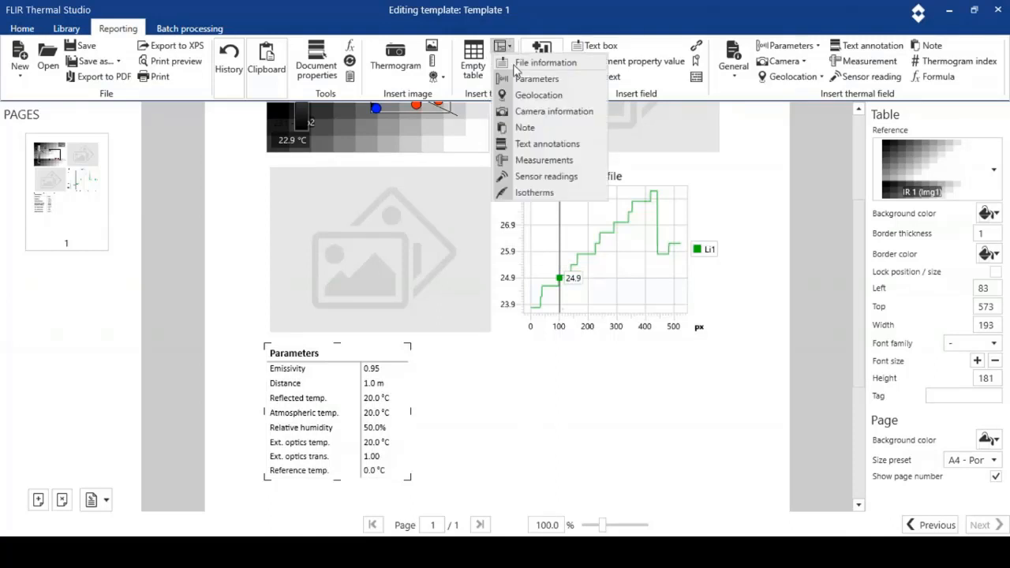
pyautogui.click(530, 162)
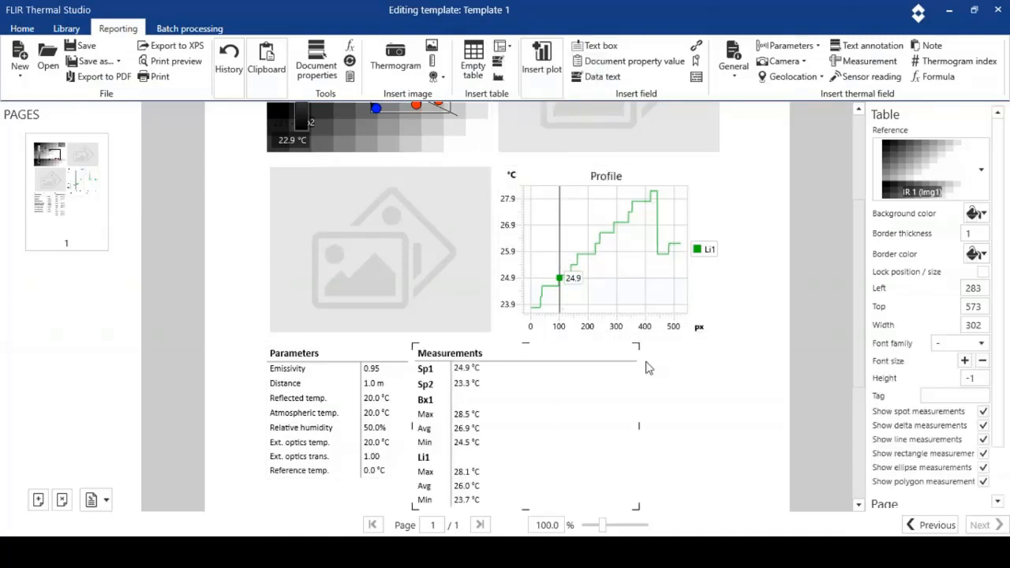
pyautogui.moveTo(641, 426); pyautogui.dragTo(505, 425)
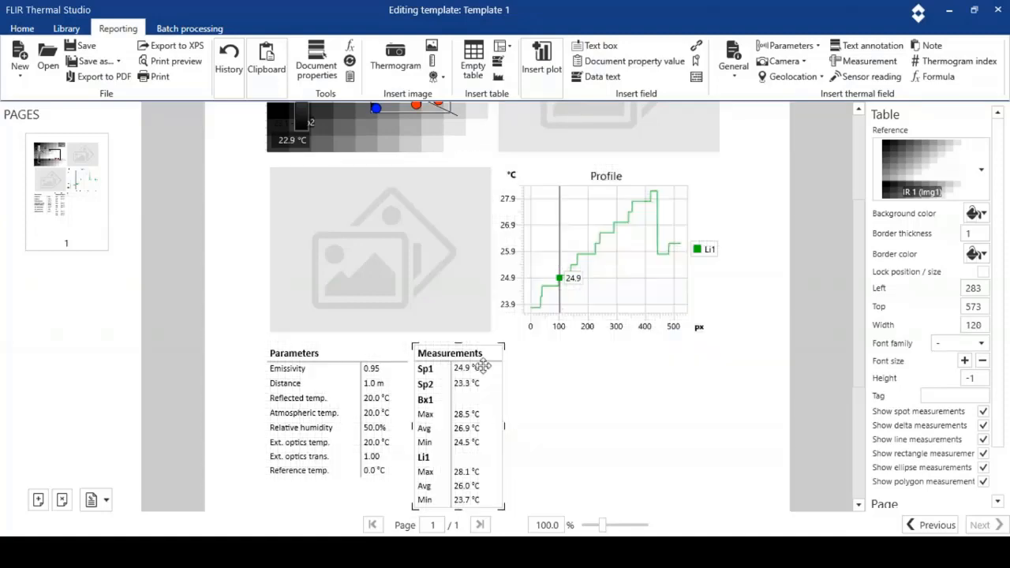
pyautogui.moveTo(488, 356); pyautogui.dragTo(509, 367)
# Insert a Camera information table to the right of the Measurements table, below the profile plot, about 250 wide.
pyautogui.click(509, 47)
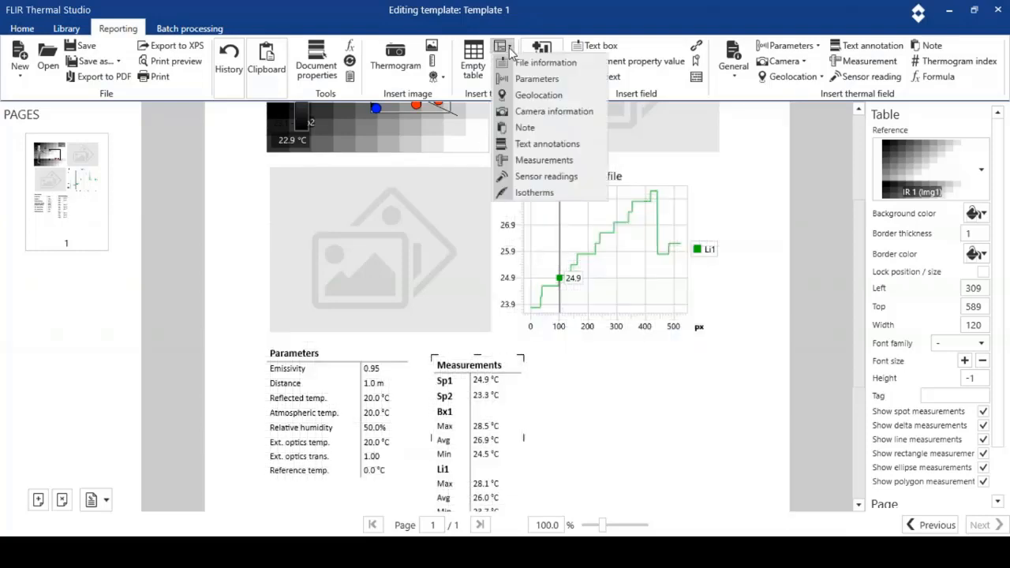
pyautogui.click(531, 113)
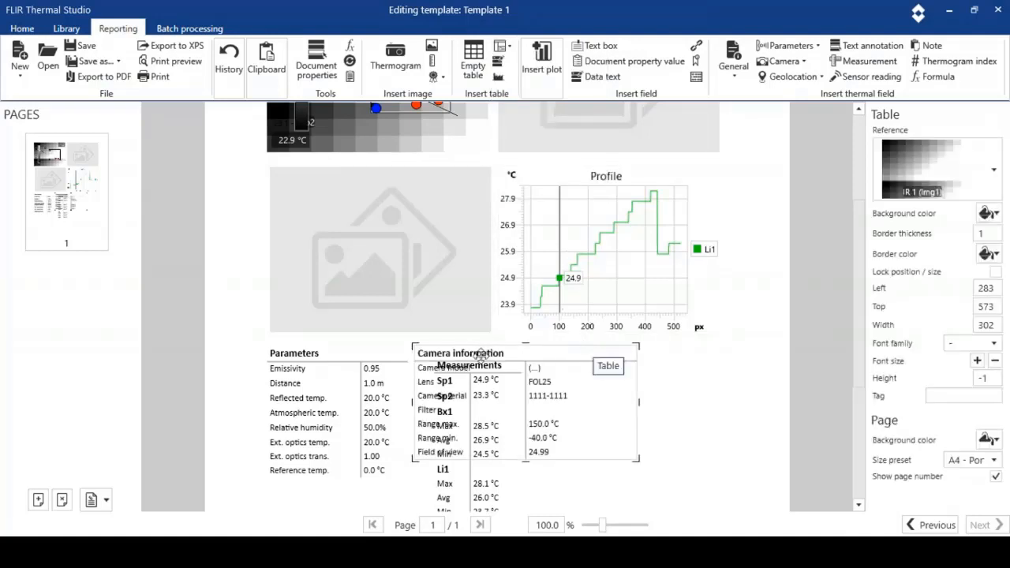
pyautogui.click(587, 343)
pyautogui.moveTo(587, 343); pyautogui.dragTo(703, 350)
pyautogui.moveTo(753, 409); pyautogui.dragTo(714, 410)
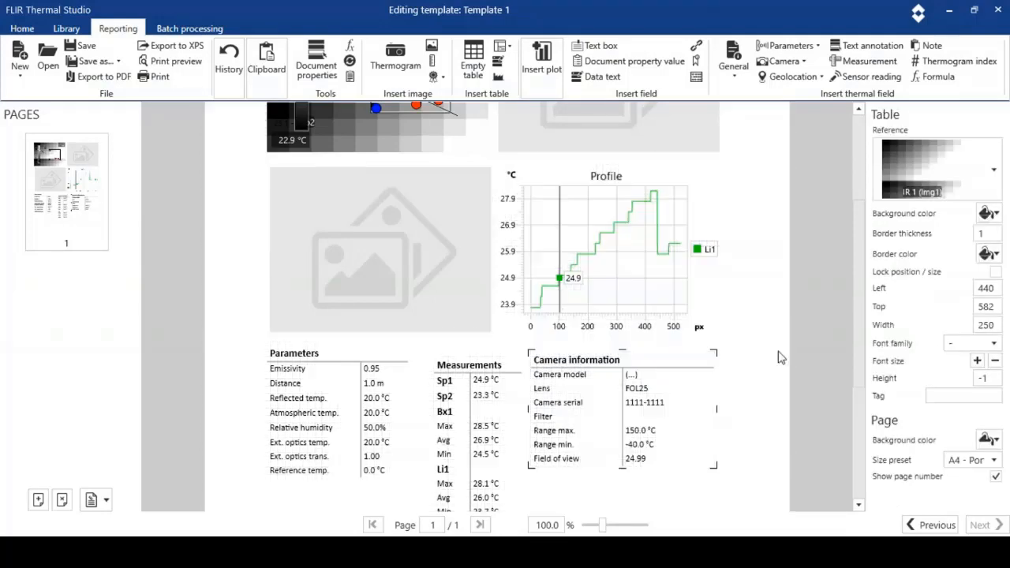
# Insert a text box about 647 wide and 120 high below the three tables and give it a black border.
pyautogui.scroll(-5, 856, 259)
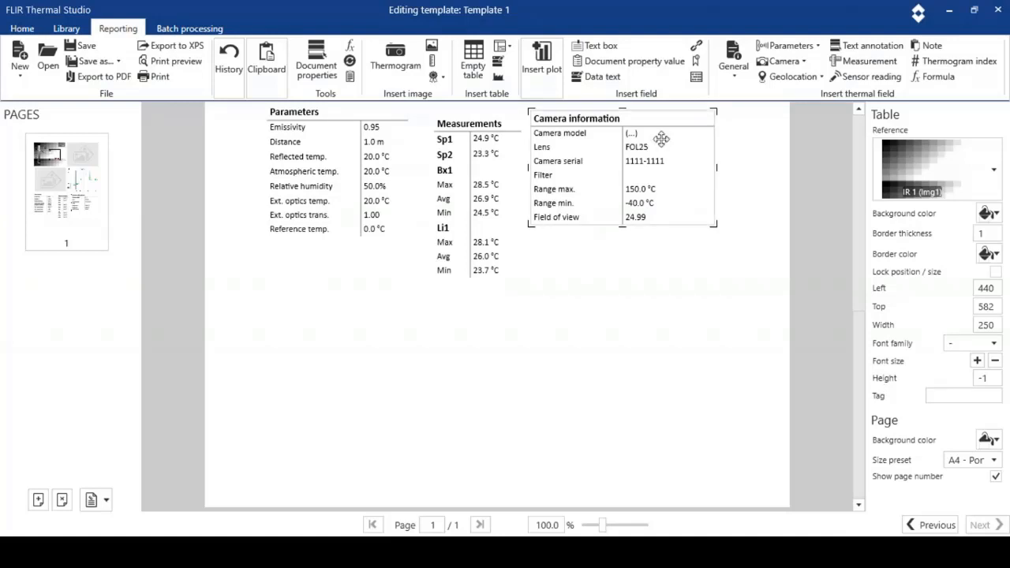
pyautogui.click(596, 45)
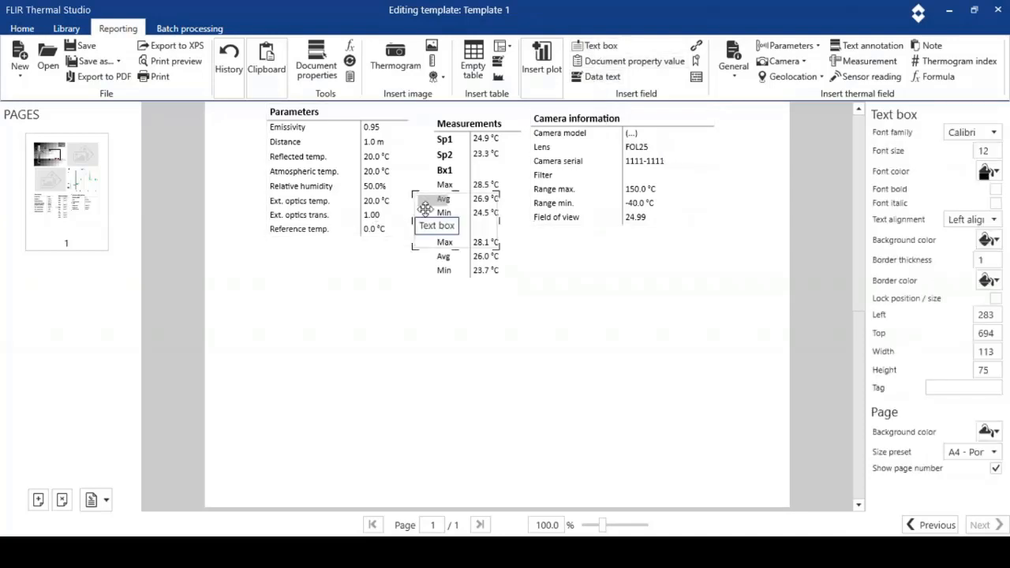
pyautogui.moveTo(426, 211); pyautogui.dragTo(278, 305)
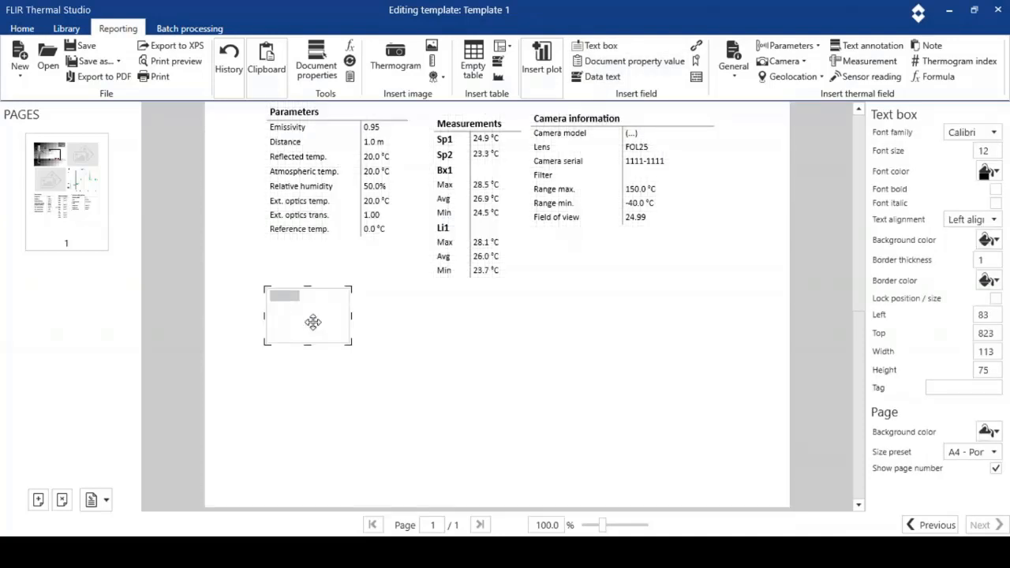
pyautogui.moveTo(352, 344); pyautogui.dragTo(746, 380)
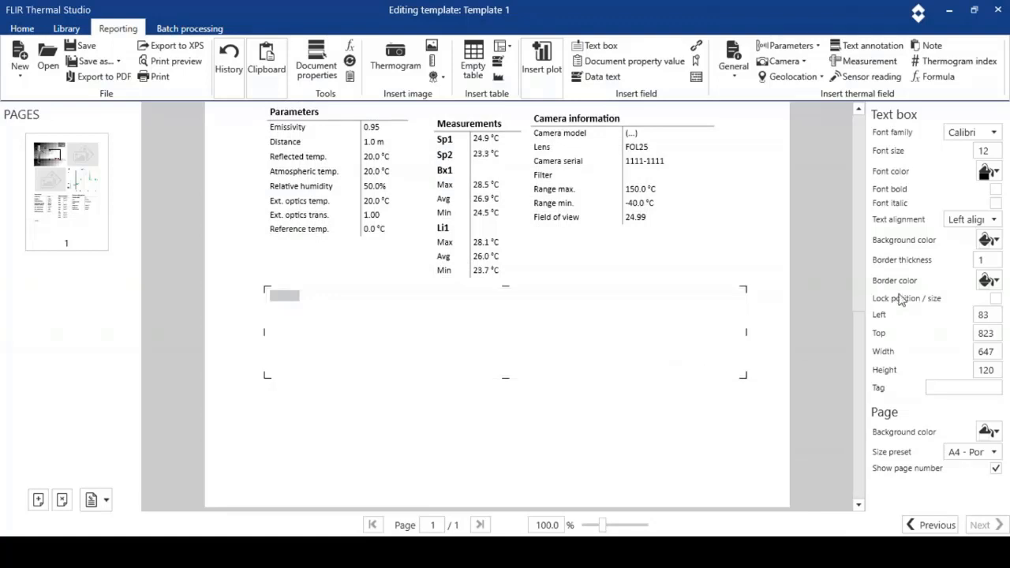
pyautogui.click(996, 282)
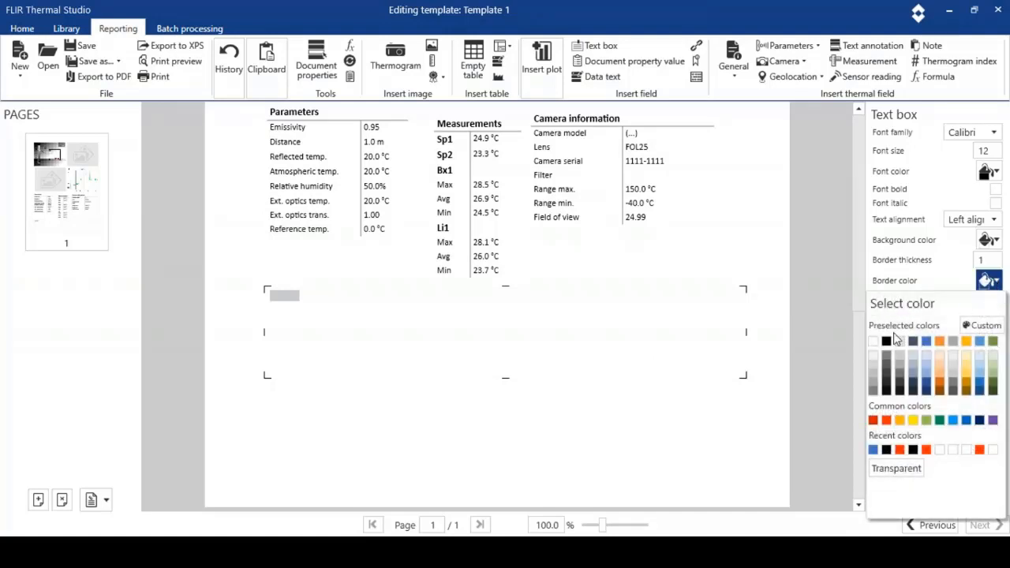
pyautogui.click(886, 342)
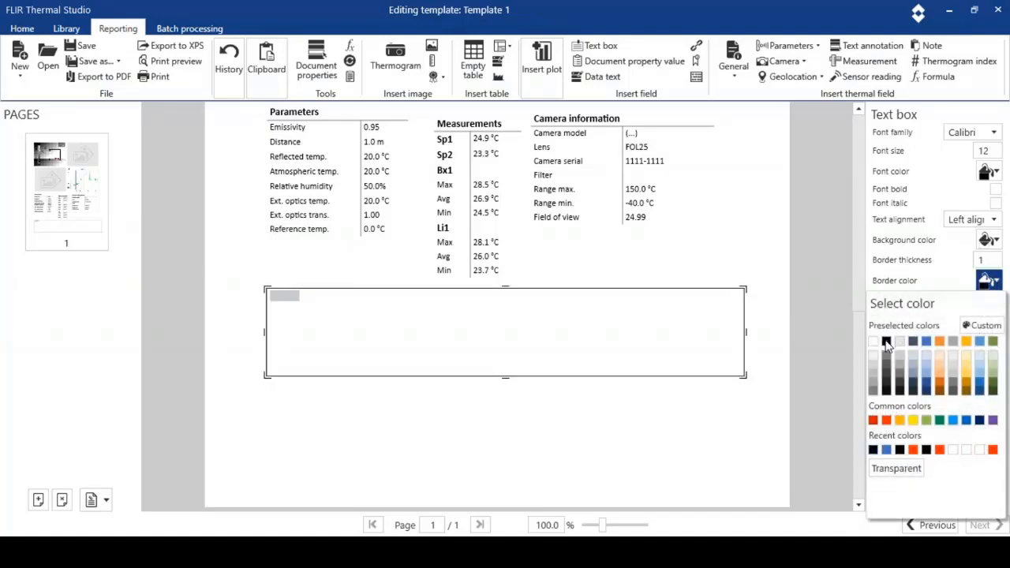
pyautogui.click(692, 400)
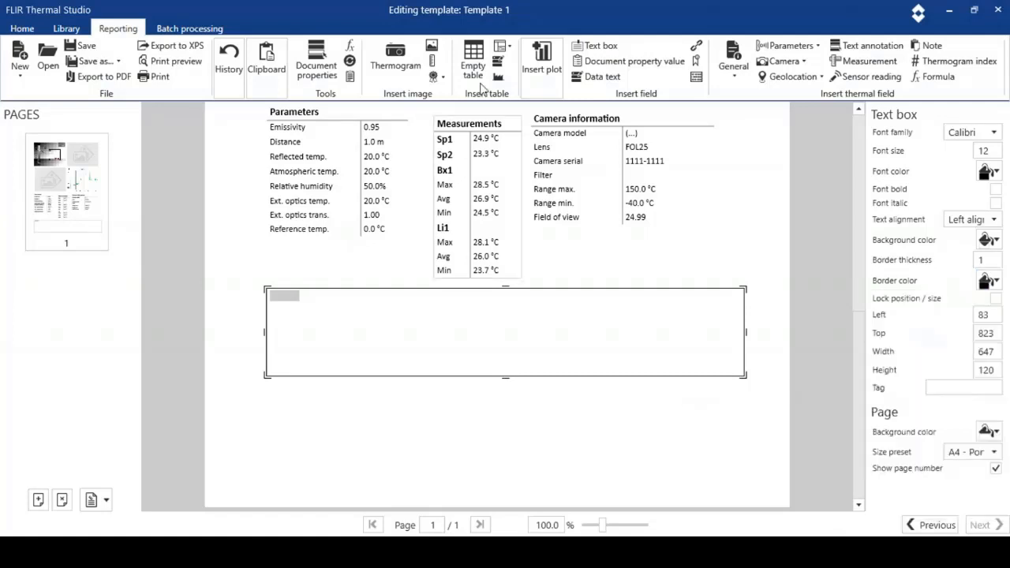
# Add a text box reading "Recommendations:" and place it in the upper-left corner of the black-bordered box.
pyautogui.click(589, 49)
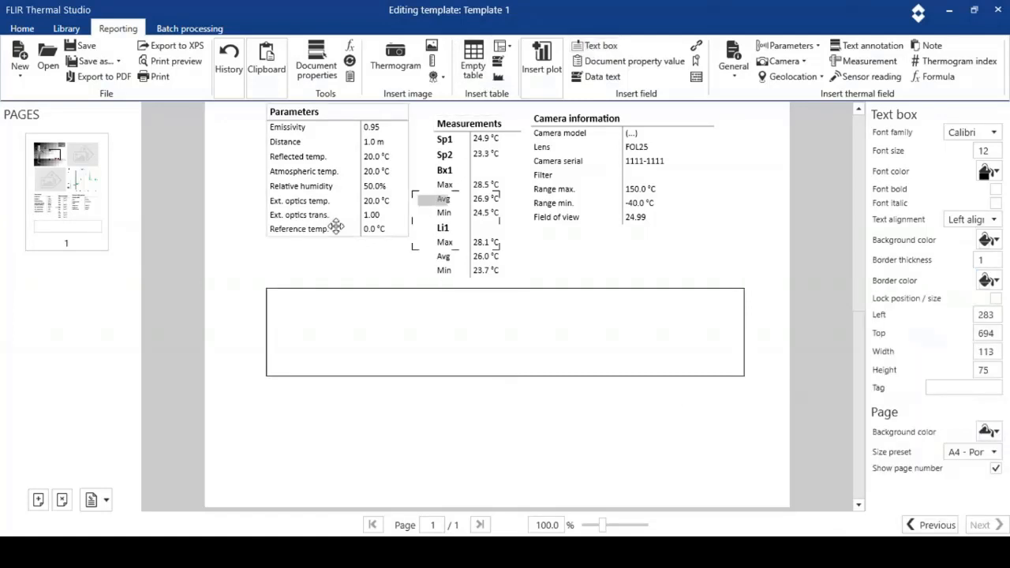
pyautogui.moveTo(425, 197); pyautogui.dragTo(388, 428)
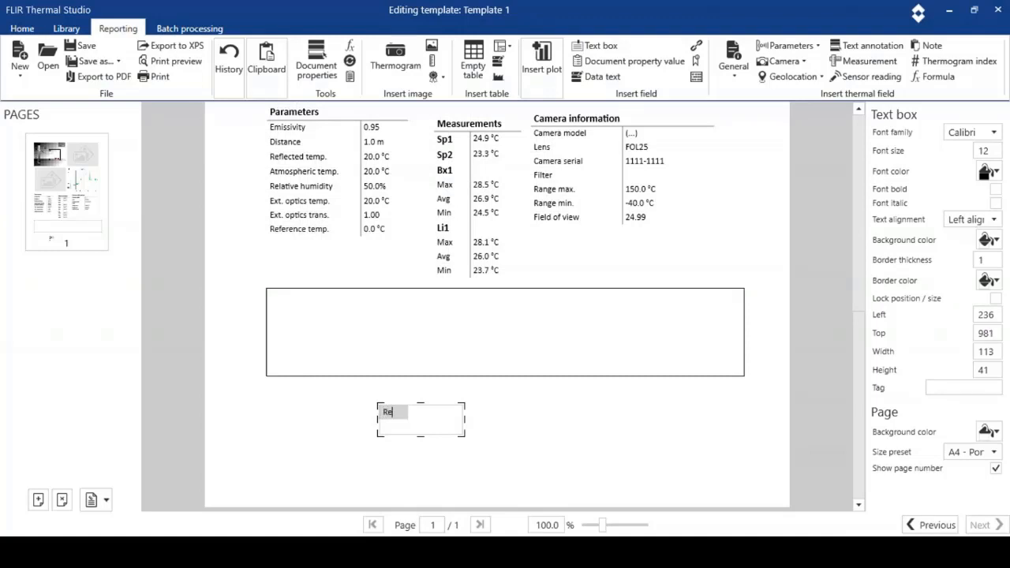
pyautogui.write('mendations:')
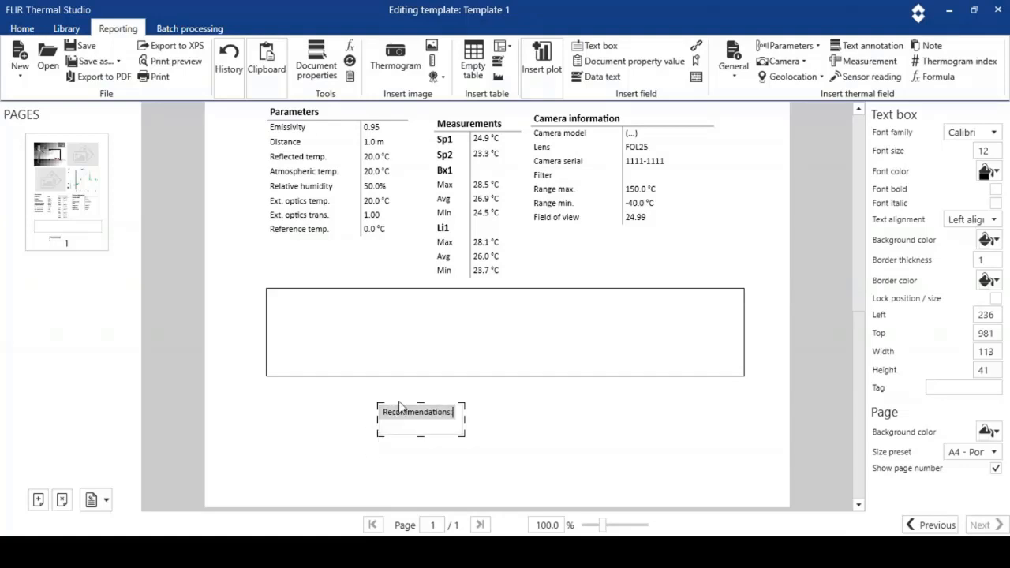
pyautogui.click(388, 458)
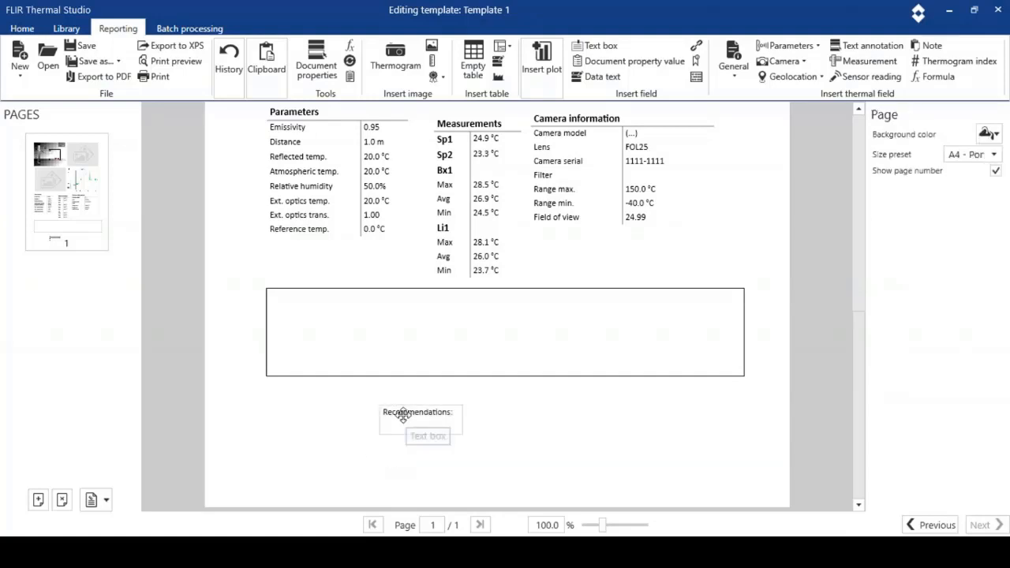
pyautogui.moveTo(390, 412); pyautogui.dragTo(294, 303)
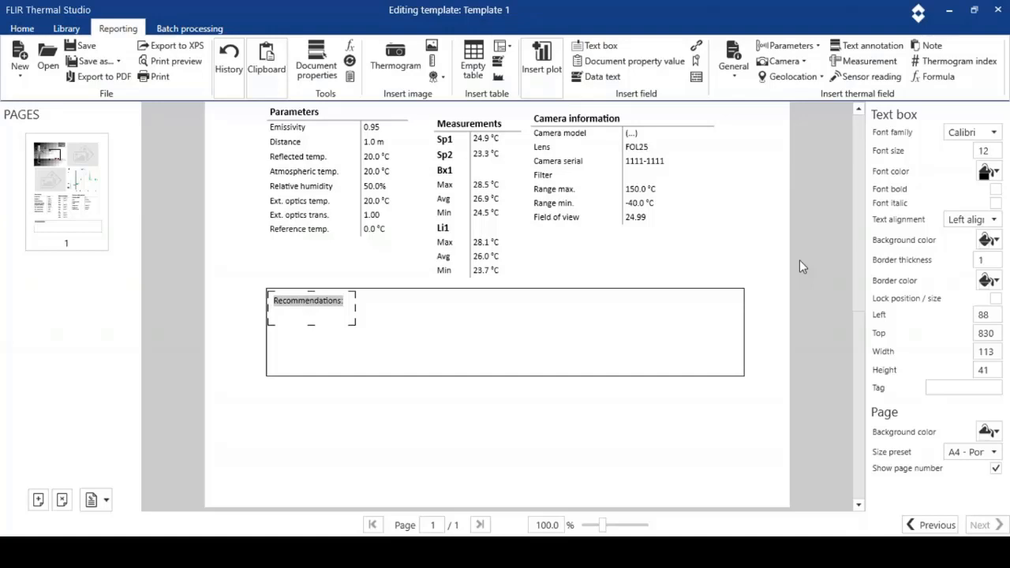
# Insert a logo image placeholder, shrink it to about 127 by 65, and place it in the page's top-right corner.
pyautogui.scroll(5, 857, 221)
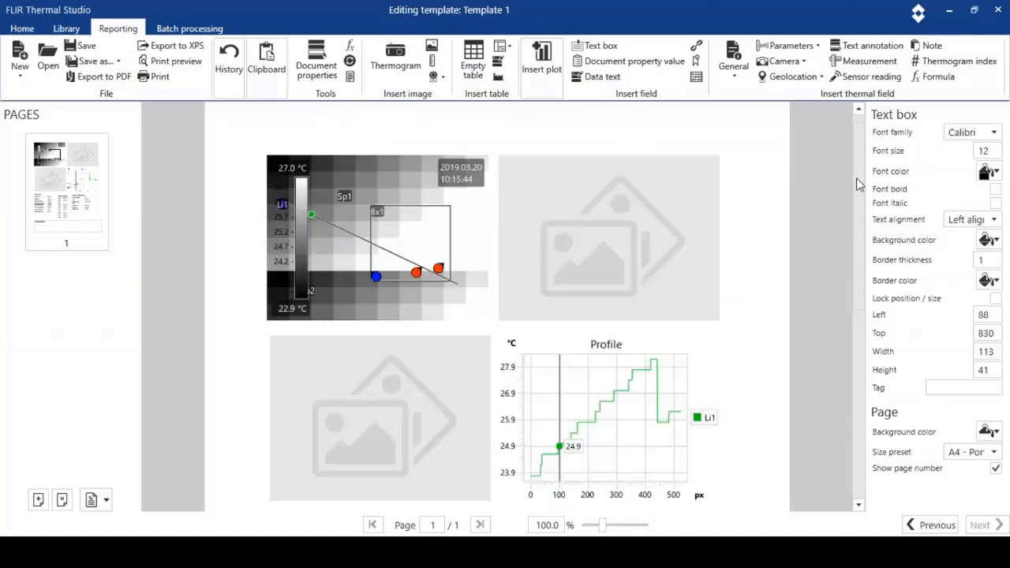
pyautogui.click(442, 78)
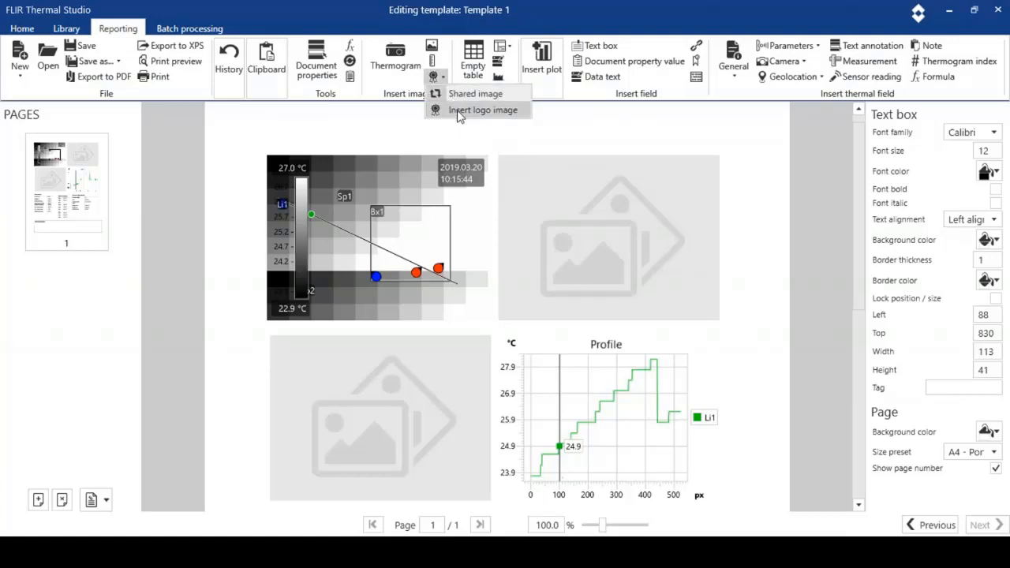
pyautogui.click(461, 111)
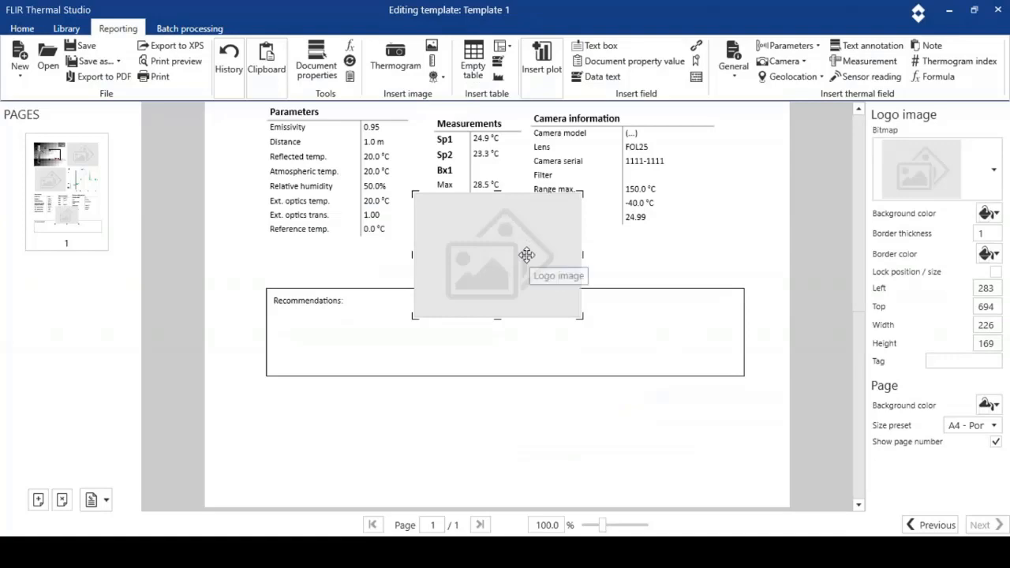
pyautogui.moveTo(530, 252); pyautogui.dragTo(660, 106)
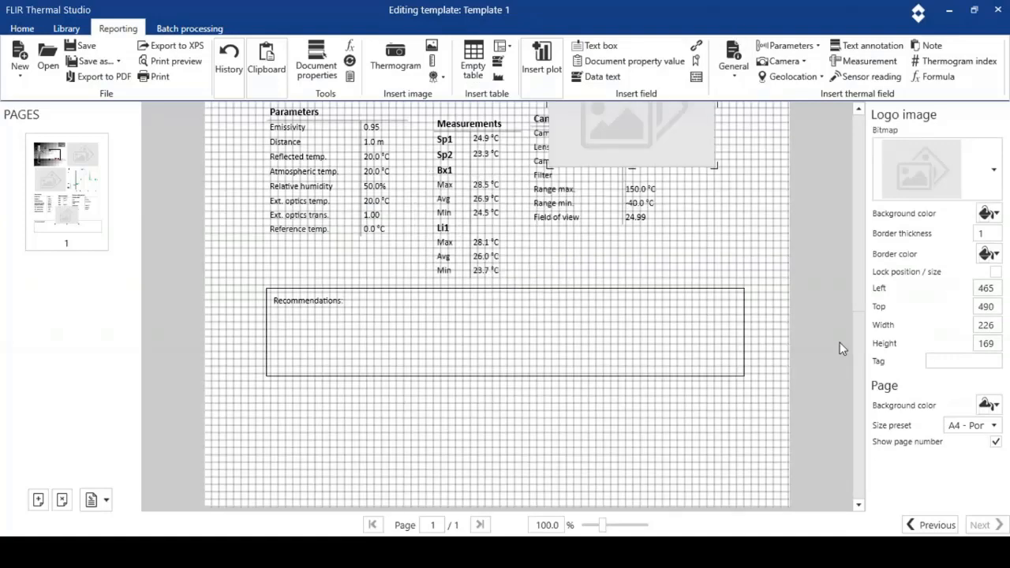
pyautogui.scroll(5, 858, 353)
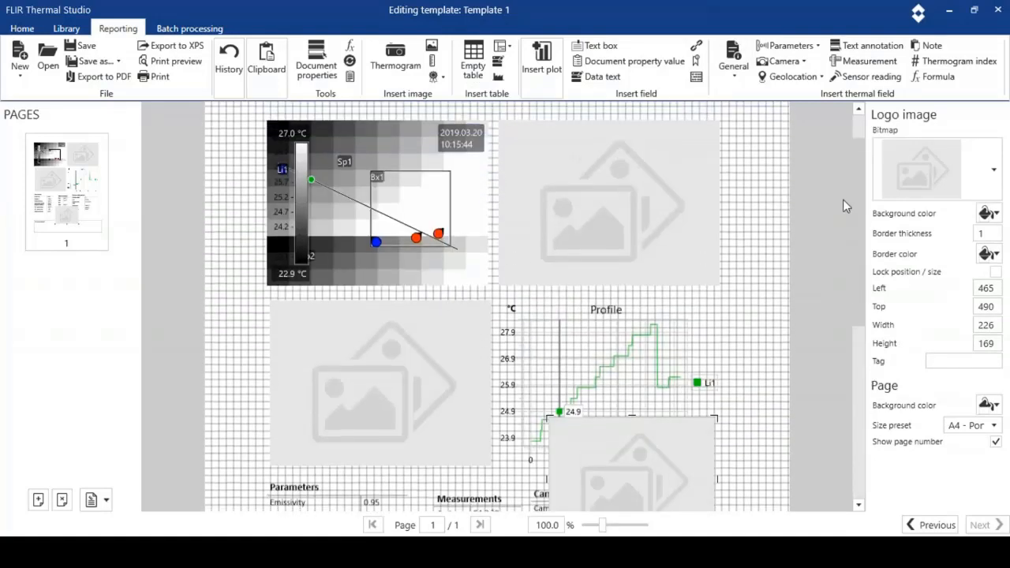
pyautogui.moveTo(680, 468); pyautogui.dragTo(744, 147)
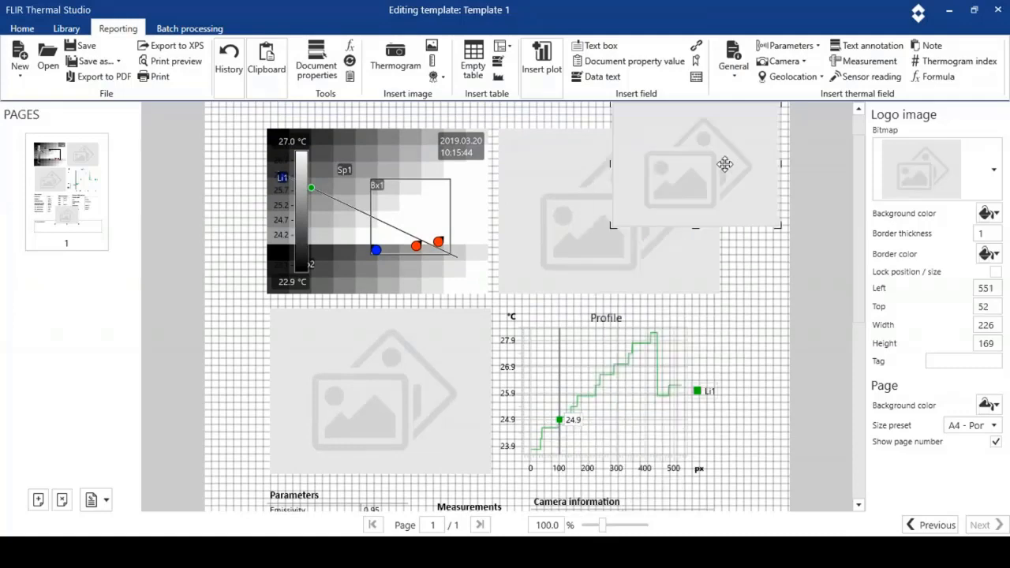
pyautogui.scroll(-5, 853, 372)
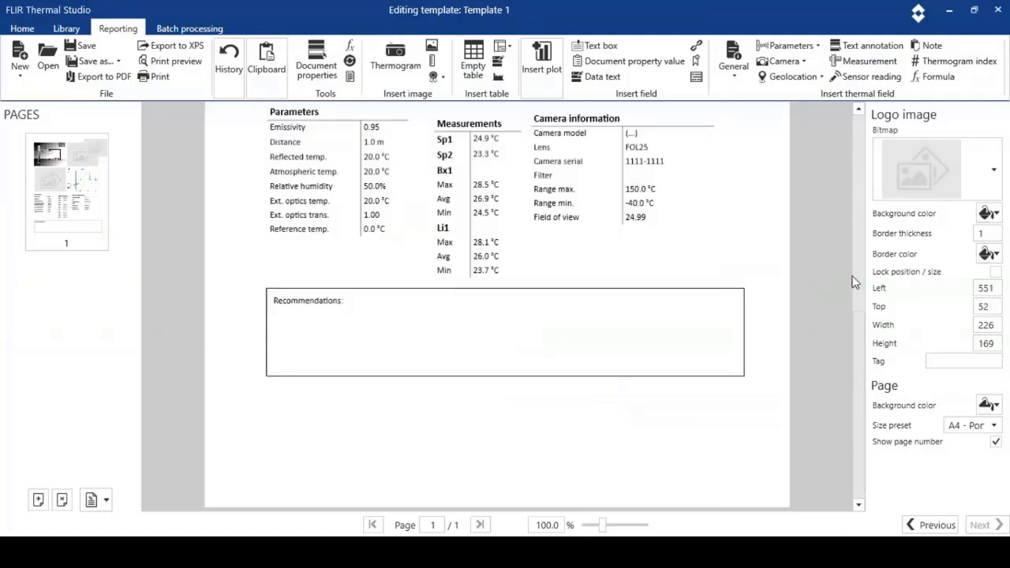
pyautogui.scroll(5, 860, 316)
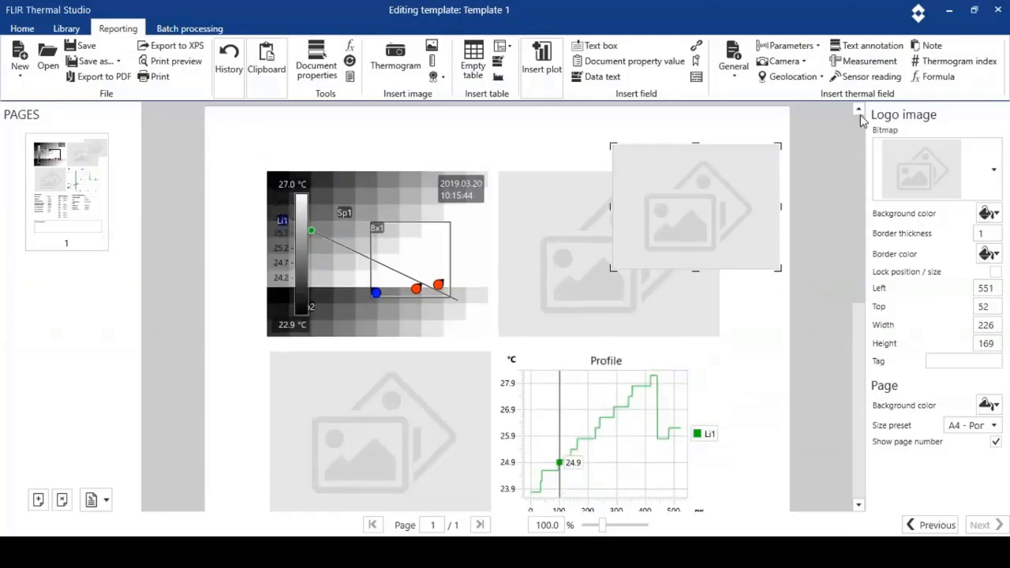
pyautogui.moveTo(780, 269); pyautogui.dragTo(705, 197)
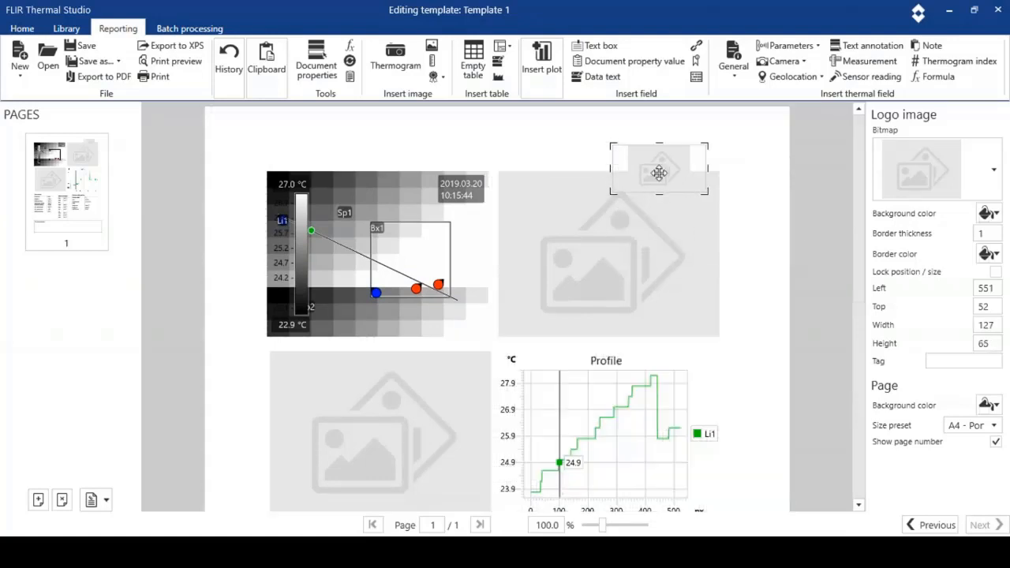
pyautogui.moveTo(658, 171); pyautogui.dragTo(733, 137)
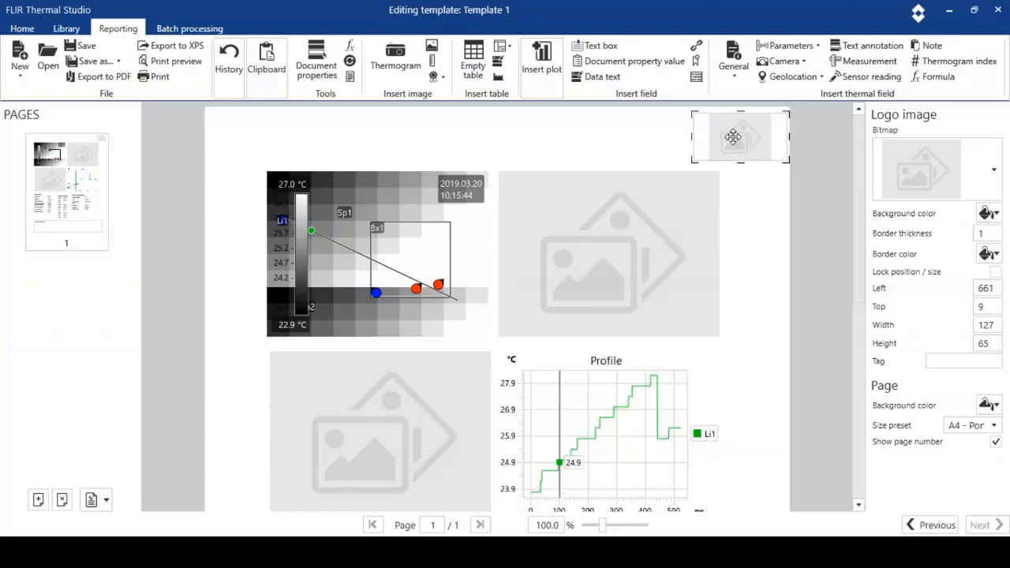
# Insert a text box about 298 wide and 75 high at the top of the page, to the left of the logo placeholder.
pyautogui.click(595, 48)
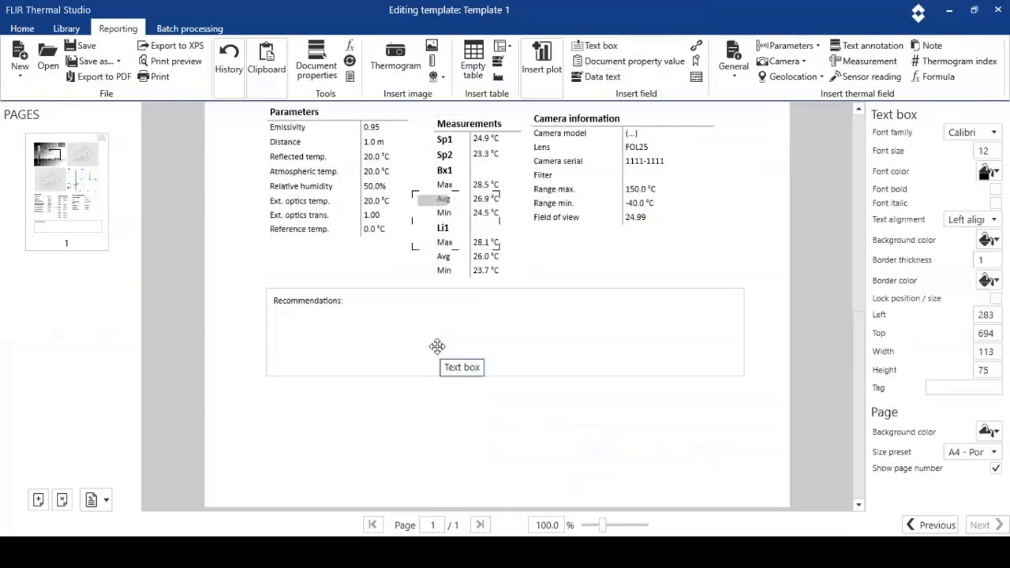
pyautogui.moveTo(859, 375); pyautogui.dragTo(824, 276)
pyautogui.moveTo(466, 466); pyautogui.dragTo(478, 54)
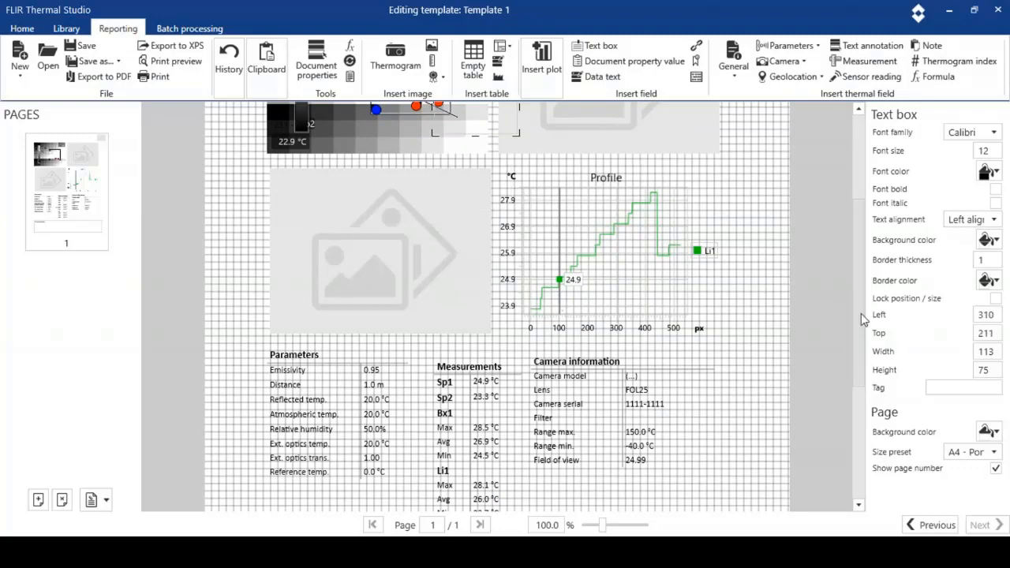
pyautogui.moveTo(861, 313); pyautogui.dragTo(850, 229)
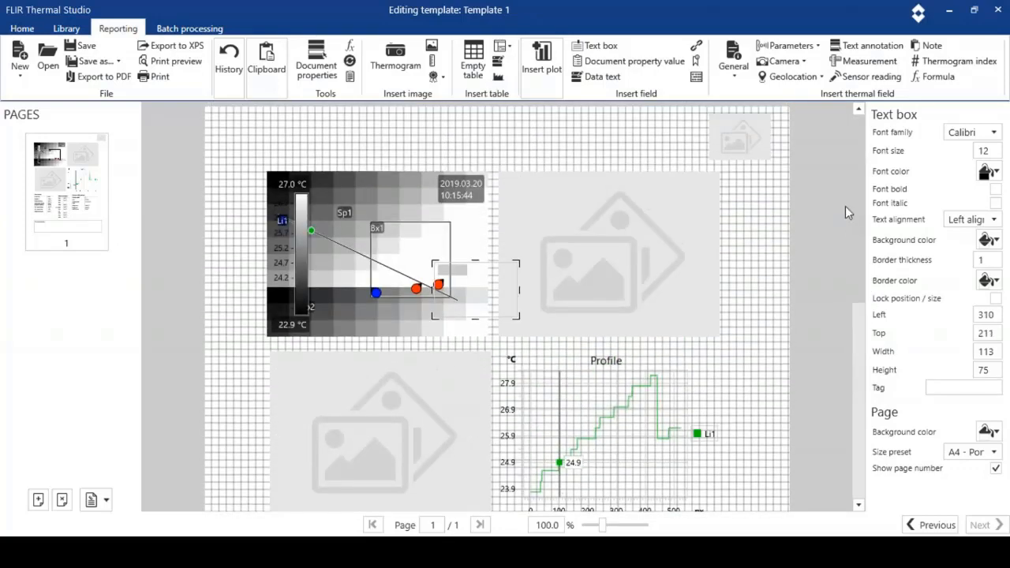
pyautogui.moveTo(500, 295); pyautogui.dragTo(651, 142)
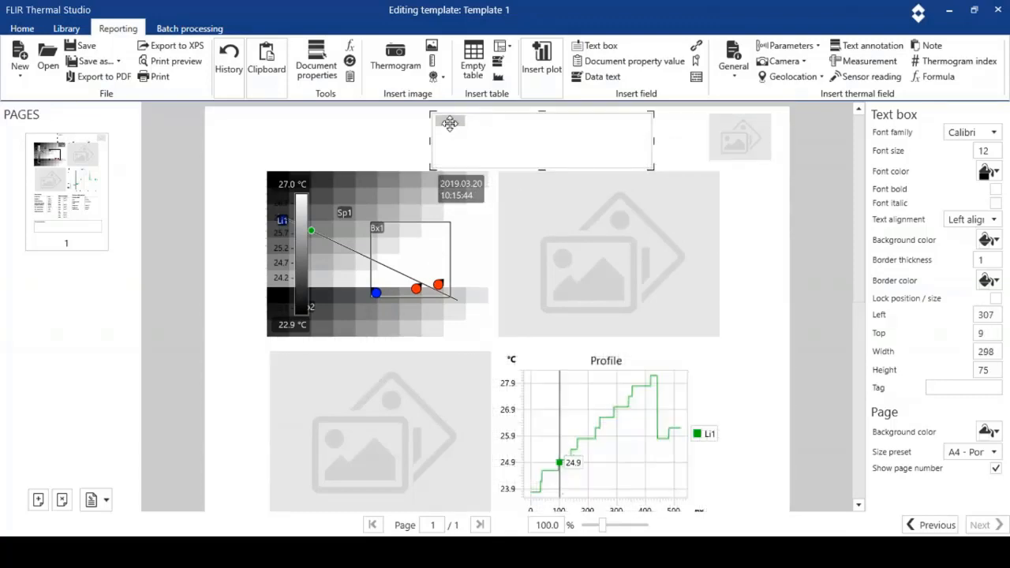
# Enter the title "Thermal Studio Training" in the header text box and set its font size to 20.
pyautogui.doubleClick(449, 123)
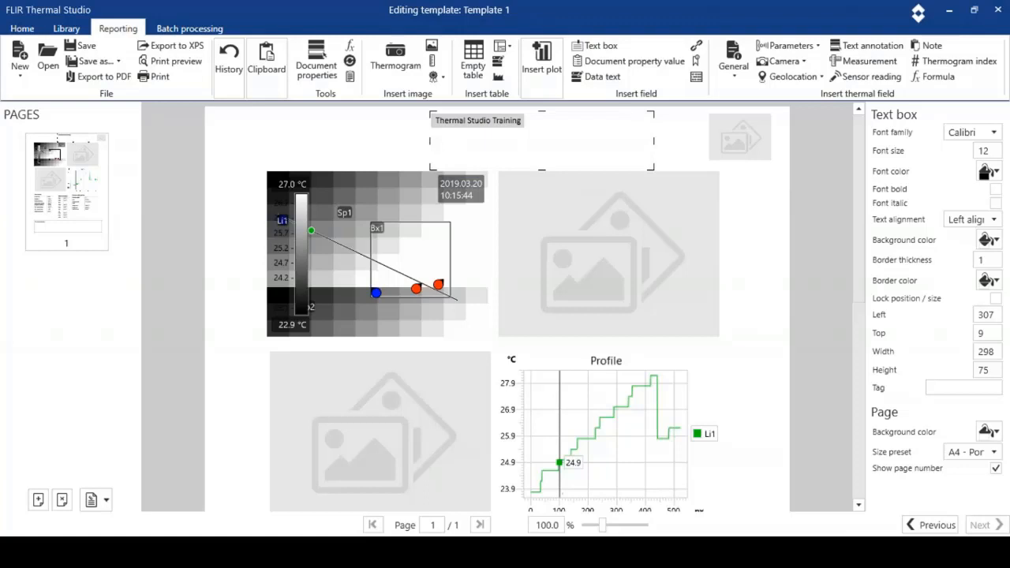
pyautogui.click(996, 151)
pyautogui.doubleClick(983, 151)
pyautogui.write('20')
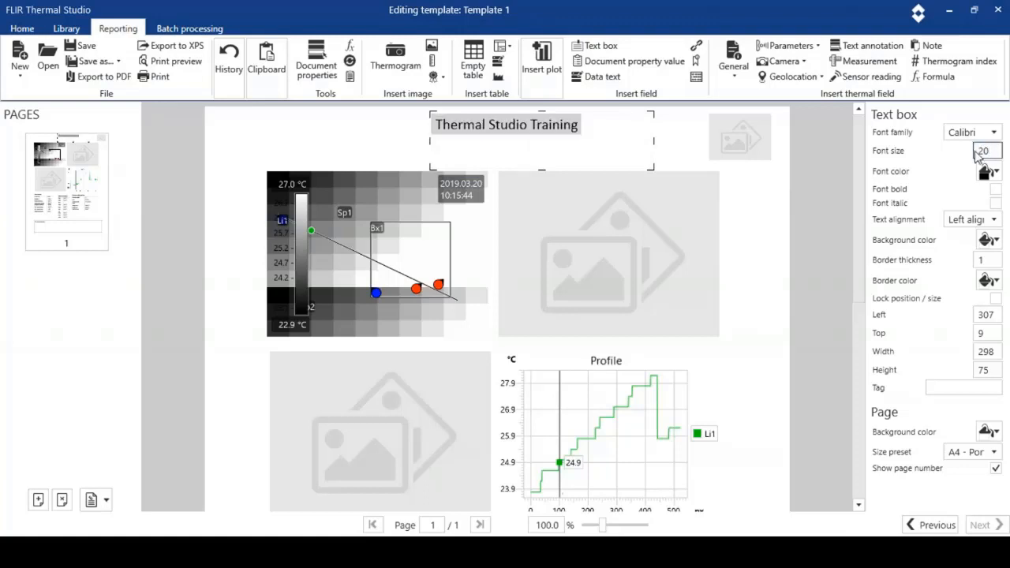
# Center the text in the title box and shift the box left so its left position is 257.
pyautogui.click(995, 220)
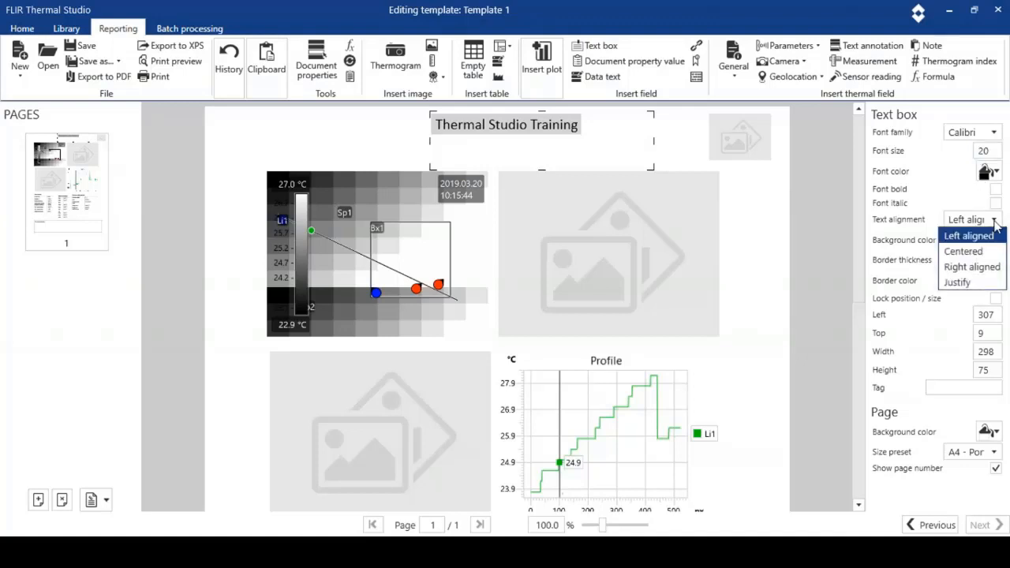
pyautogui.click(965, 251)
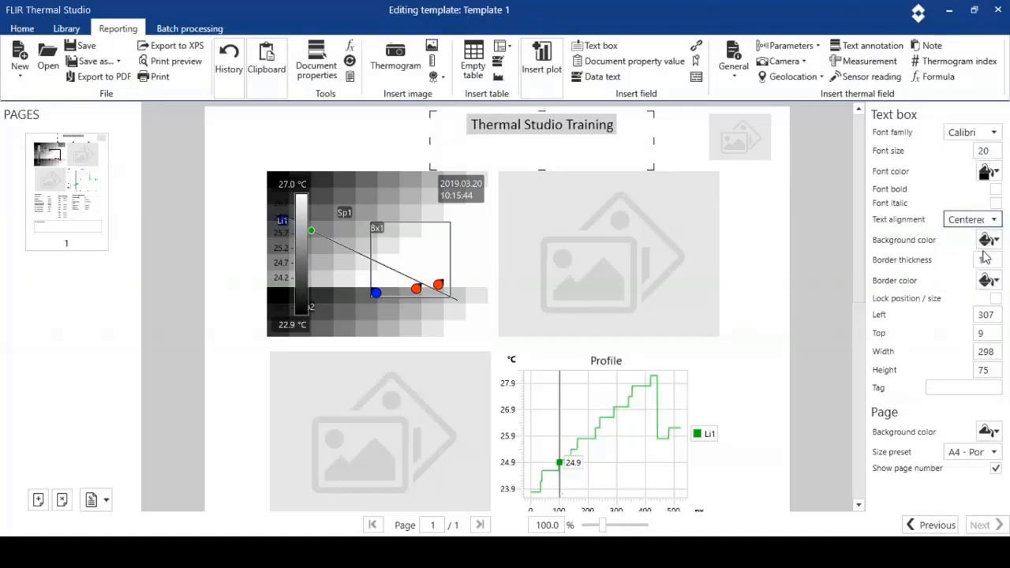
pyautogui.click(379, 145)
pyautogui.moveTo(483, 139); pyautogui.dragTo(447, 139)
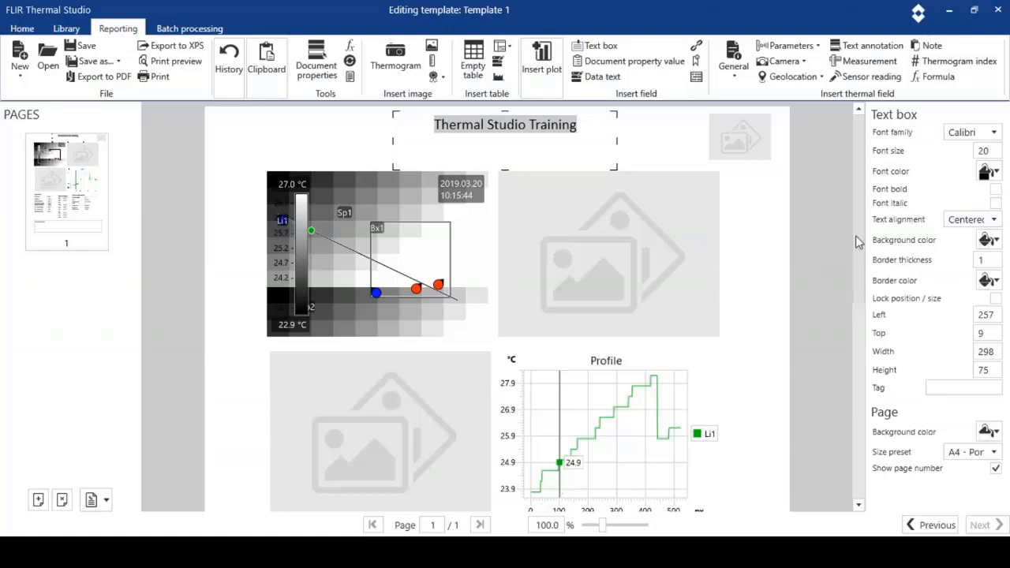
# Insert a data text field and a camera serial field, placing both below the left end of the Recommendations box.
pyautogui.click(596, 79)
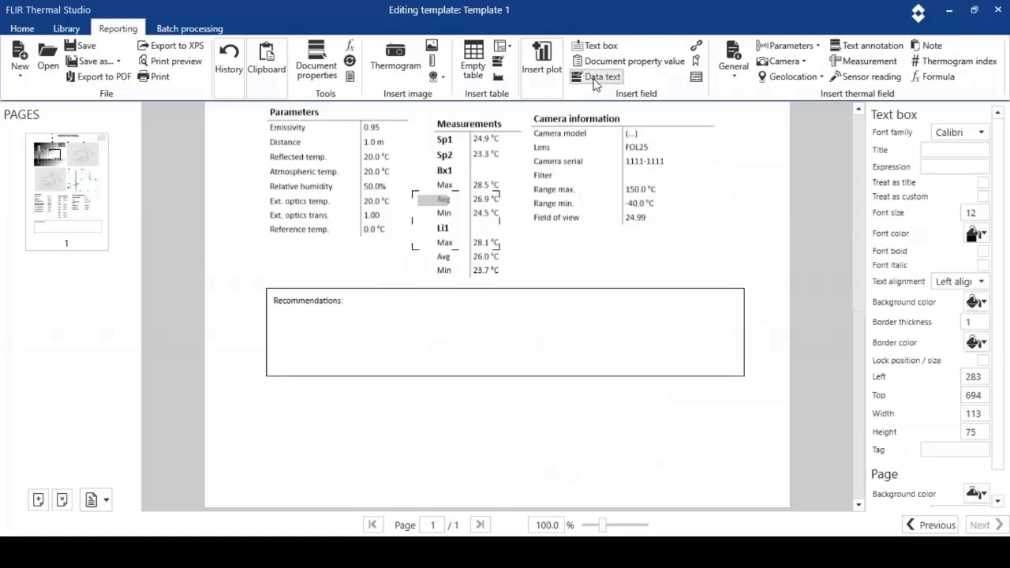
pyautogui.moveTo(422, 209); pyautogui.dragTo(280, 402)
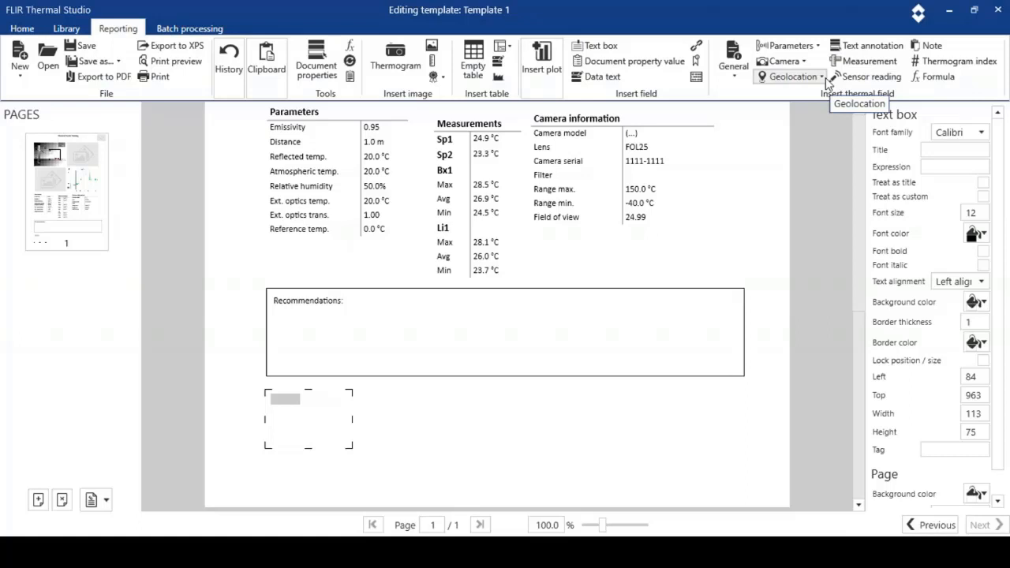
pyautogui.click(803, 63)
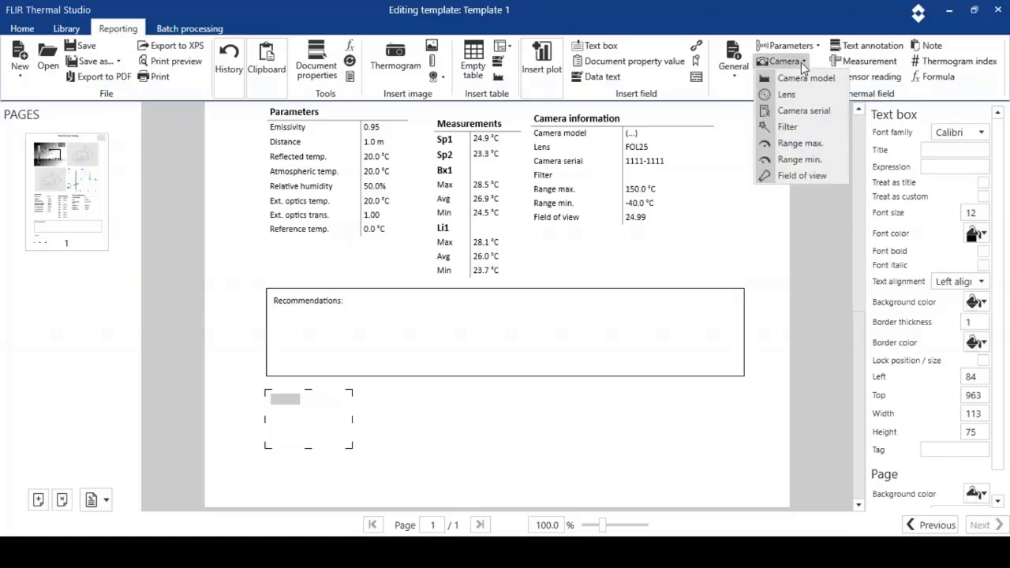
pyautogui.click(790, 110)
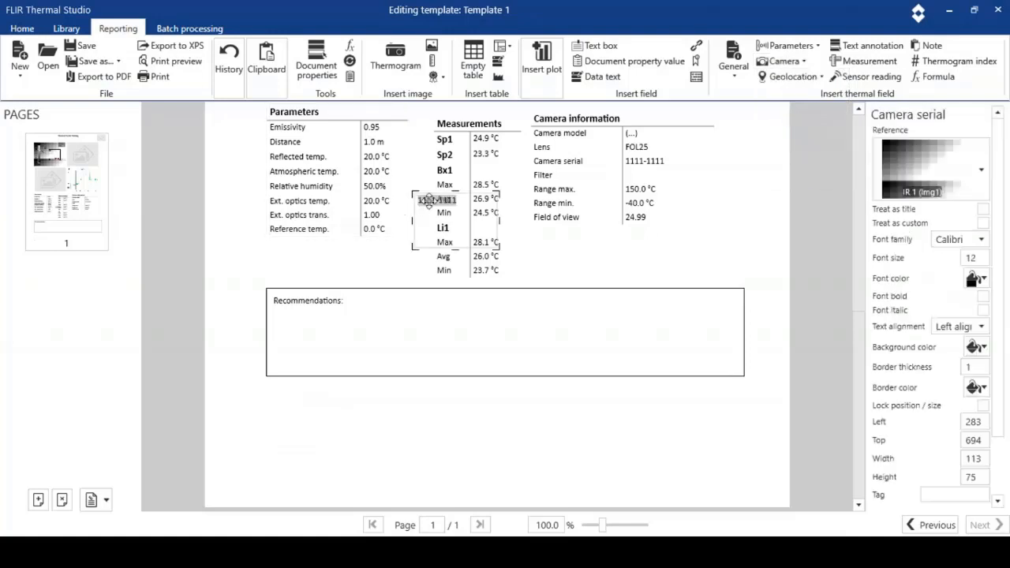
pyautogui.moveTo(429, 201); pyautogui.dragTo(278, 391)
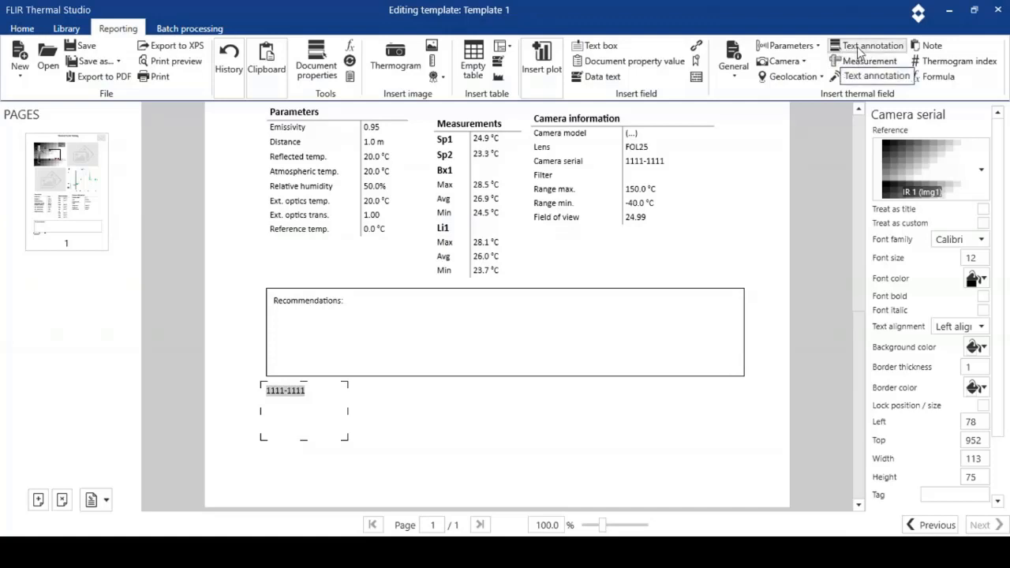
# Insert an emissivity field beside the camera serial field and an empty data text field to the right of it.
pyautogui.click(817, 48)
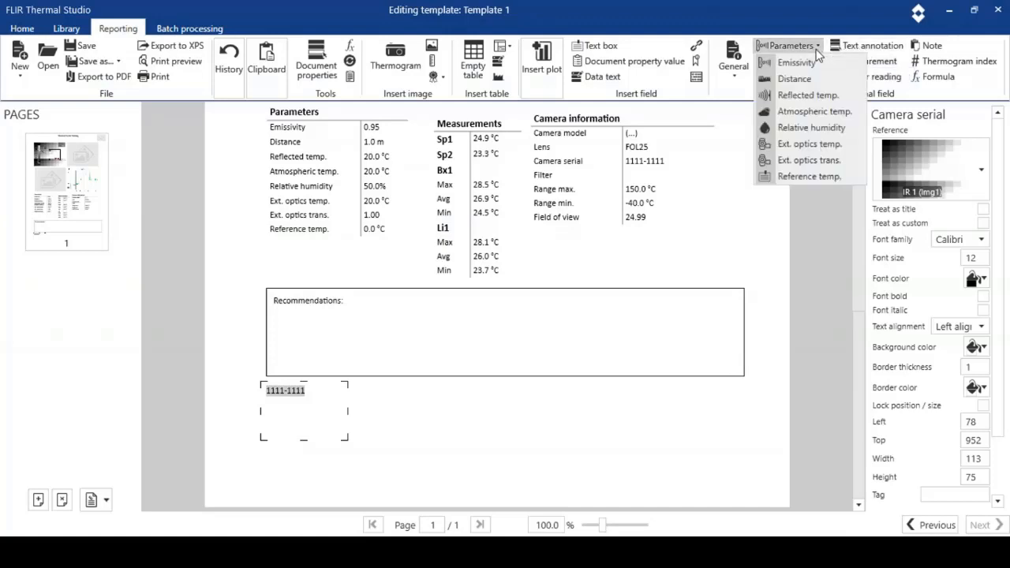
pyautogui.click(805, 63)
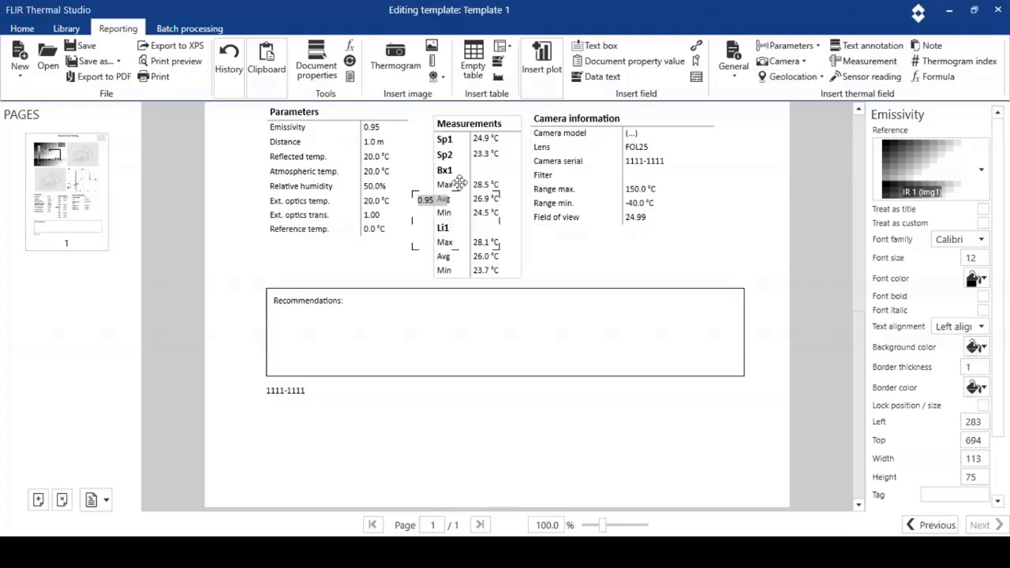
pyautogui.moveTo(430, 200); pyautogui.dragTo(360, 390)
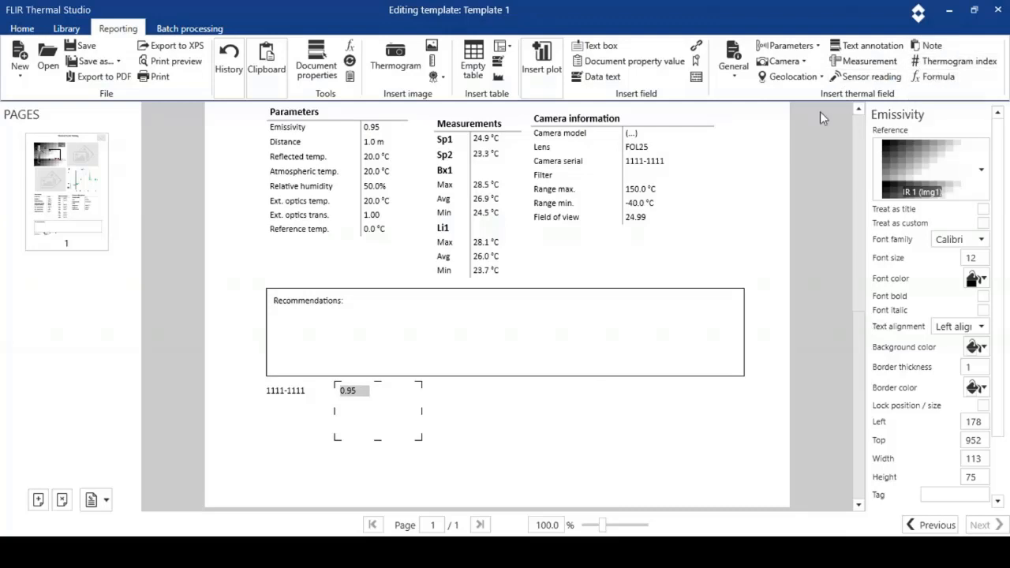
pyautogui.click(603, 76)
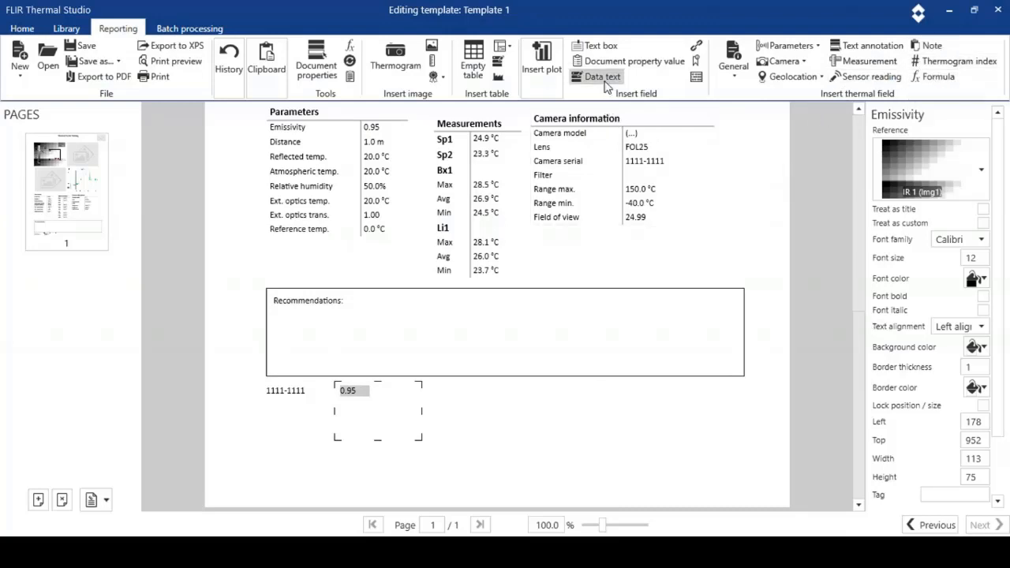
pyautogui.moveTo(465, 215); pyautogui.dragTo(459, 404)
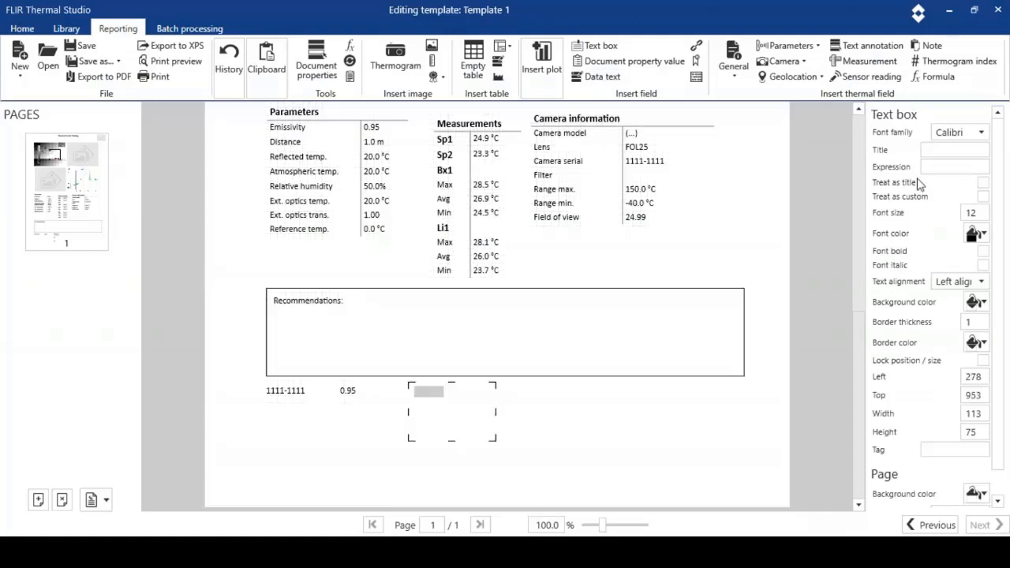
# Insert a formula field using "Difference in temperature between two spotmeters" and place it below the Recommendations box, right of the emissivity field.
pyautogui.click(940, 79)
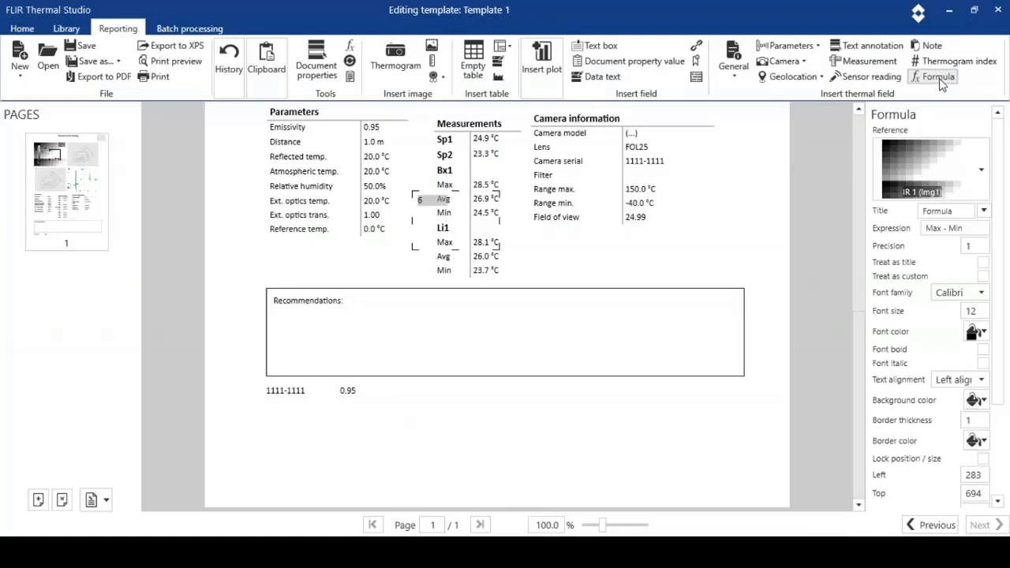
pyautogui.click(983, 212)
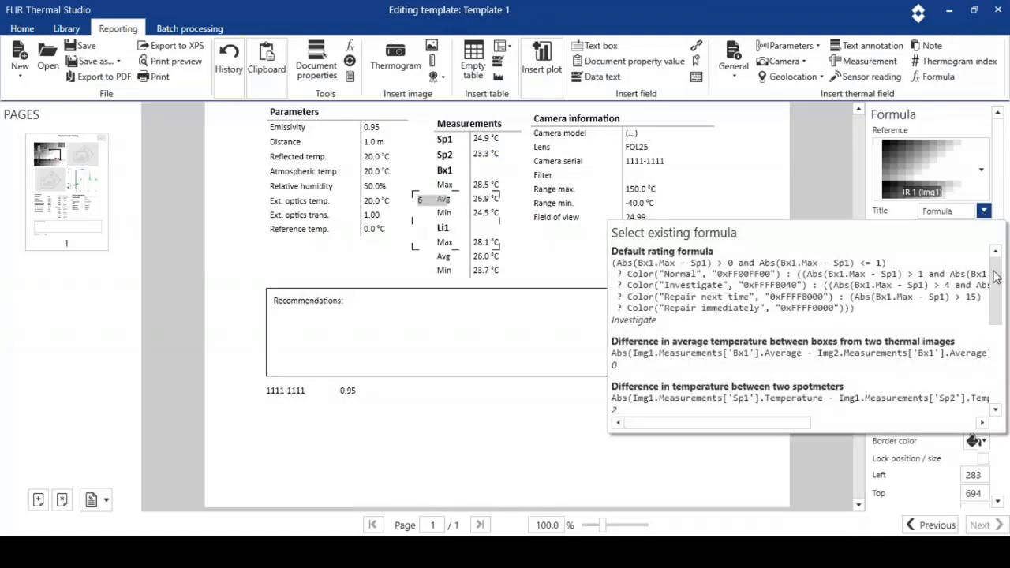
pyautogui.moveTo(996, 275)
pyautogui.mouseDown()
pyautogui.moveTo(995, 360)
pyautogui.moveTo(1001, 265)
pyautogui.mouseUp()
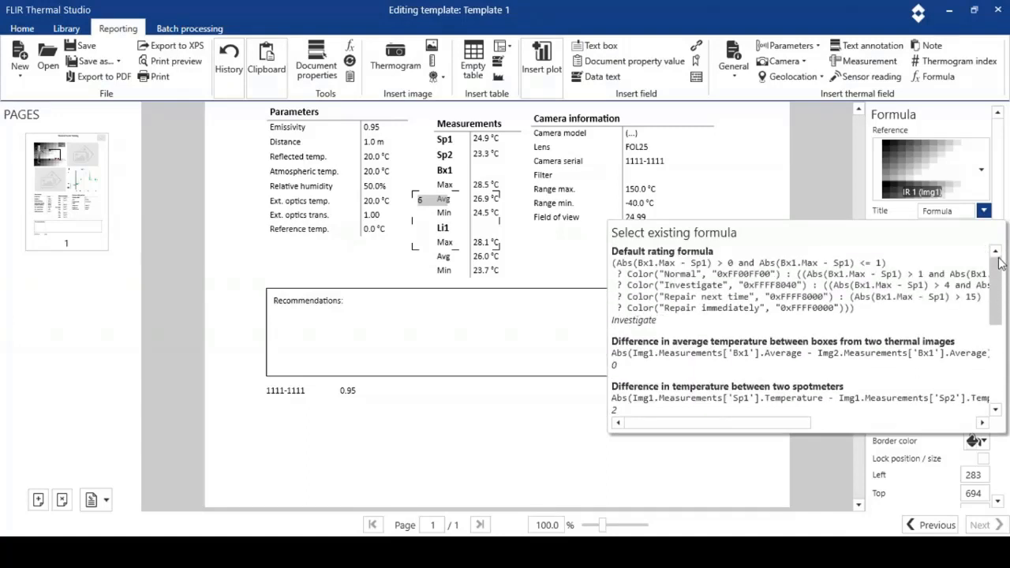
pyautogui.scroll(-2, 999, 269)
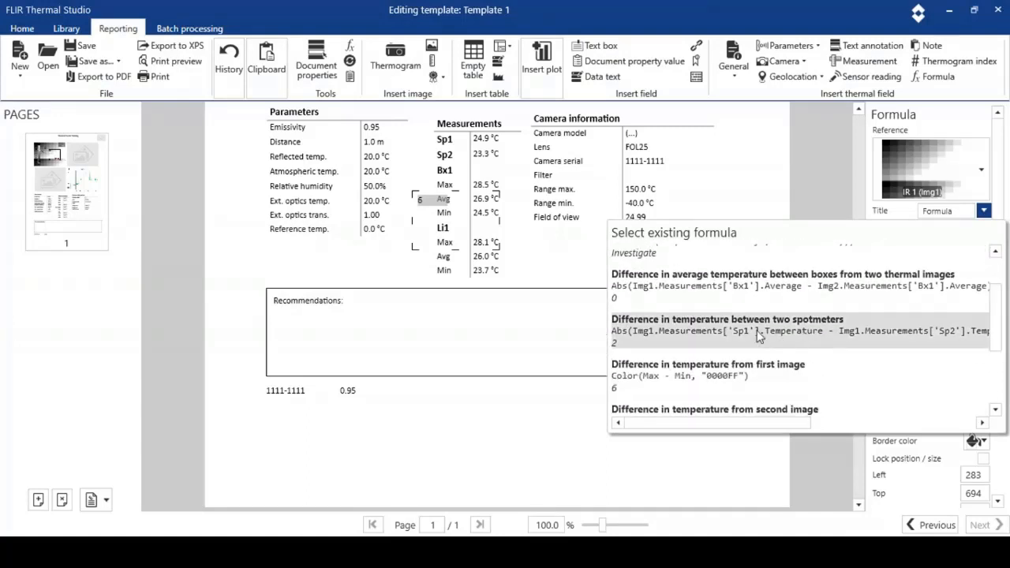
pyautogui.click(758, 336)
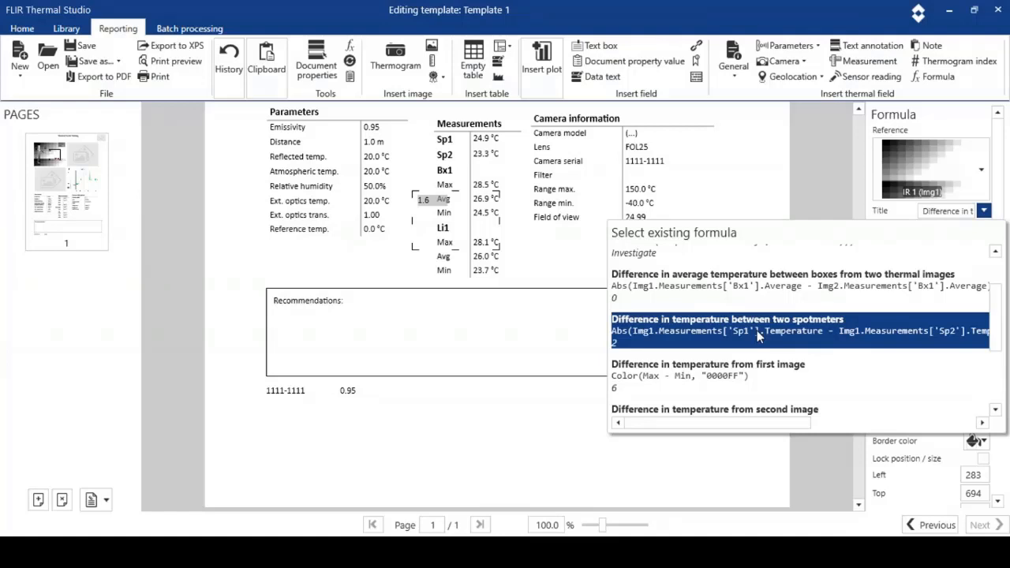
pyautogui.click(819, 180)
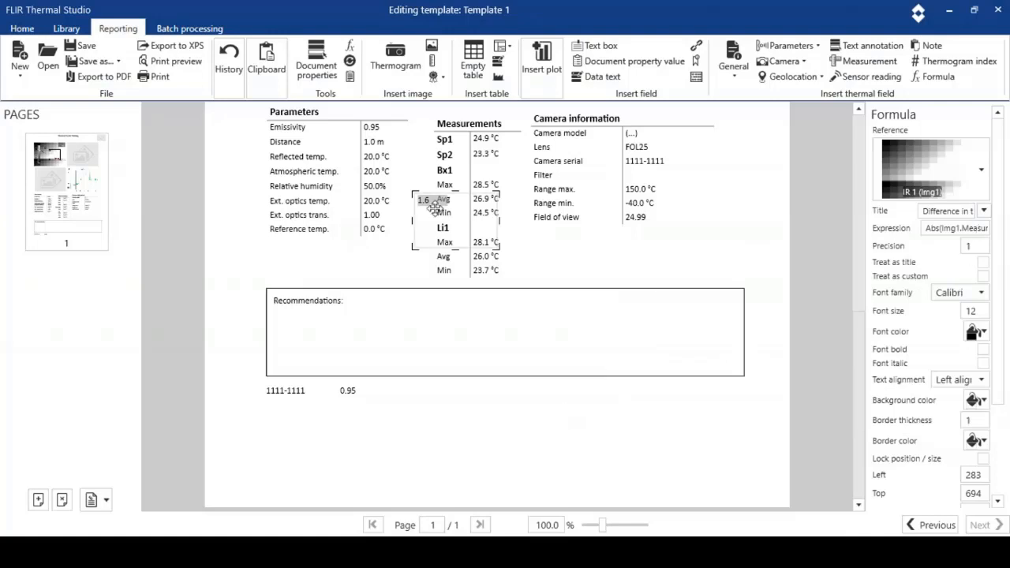
pyautogui.moveTo(433, 204); pyautogui.dragTo(429, 382)
pyautogui.moveTo(426, 390); pyautogui.dragTo(416, 399)
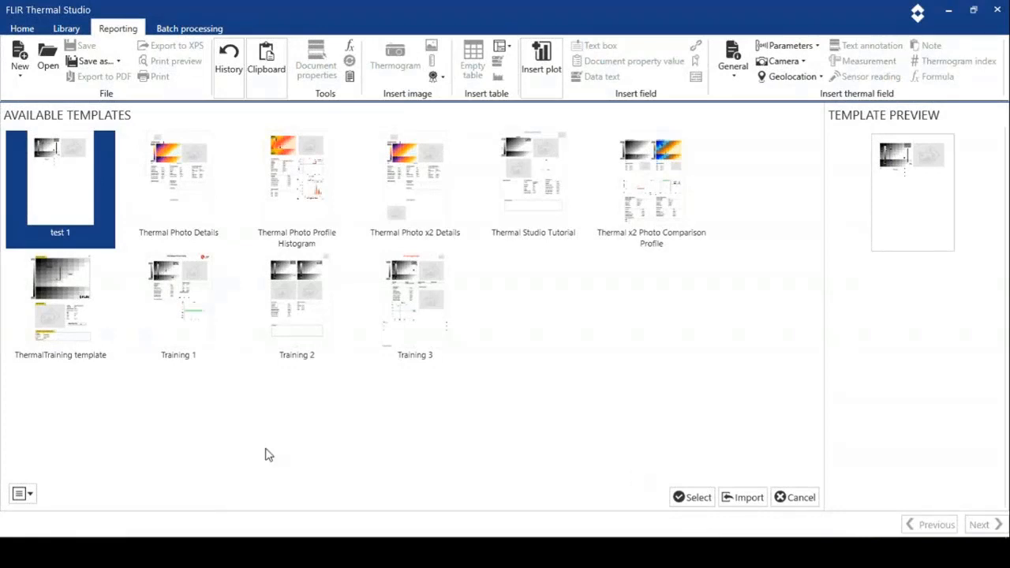
# Start generating a report from a template and choose the Thermal Studio Tutorial template.
pyautogui.click(18, 31)
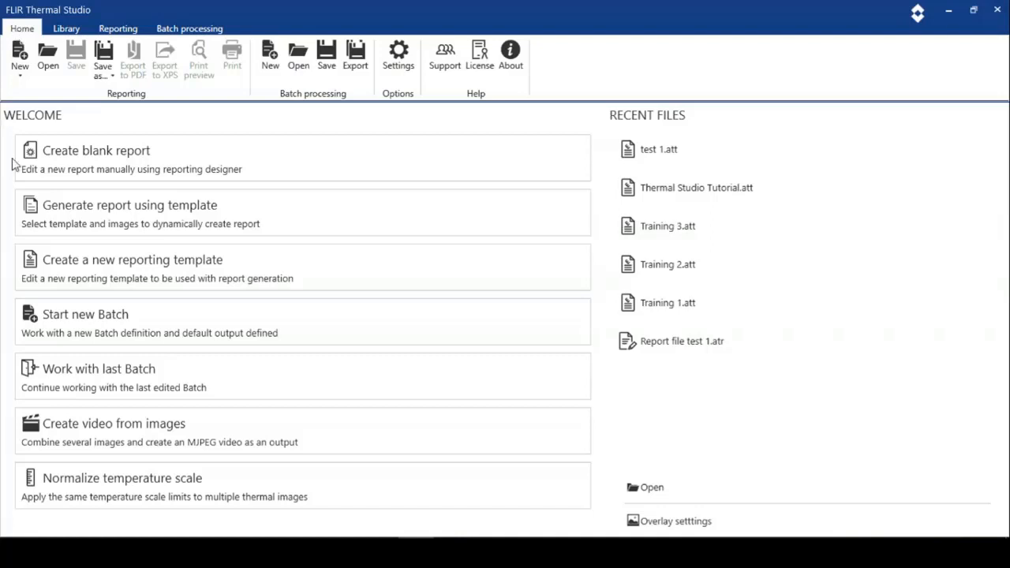
pyautogui.click(68, 210)
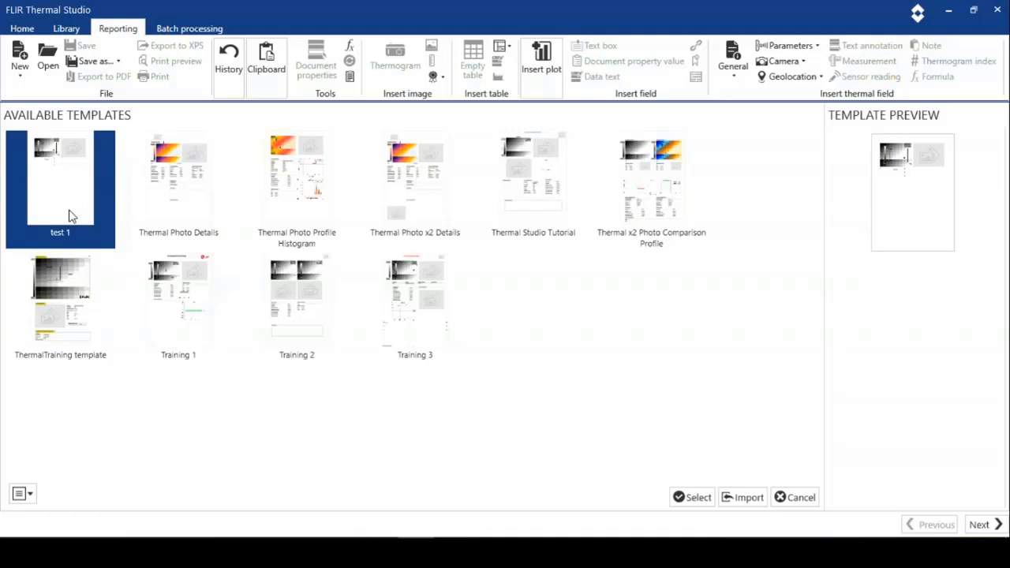
pyautogui.click(530, 175)
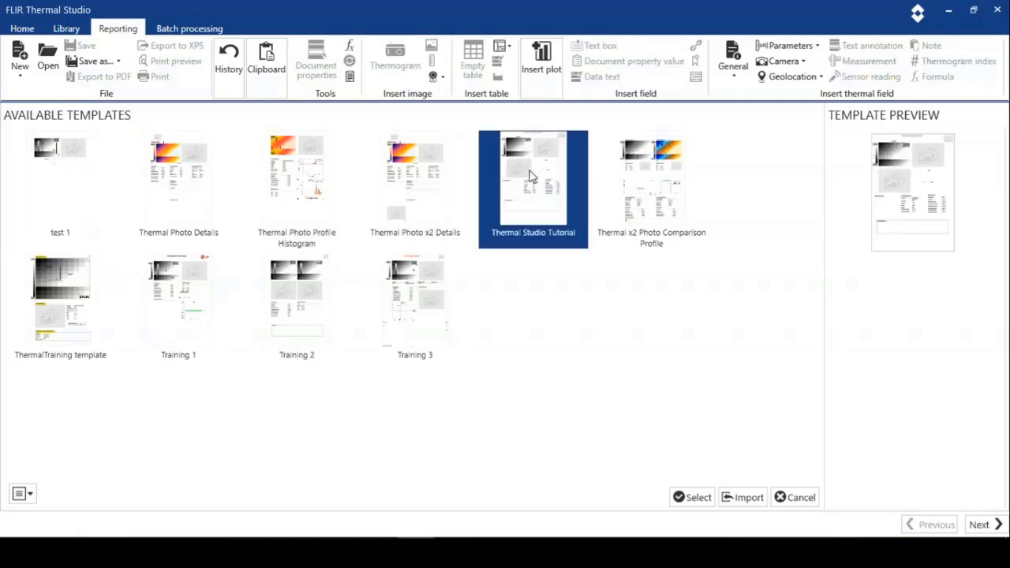
pyautogui.click(688, 502)
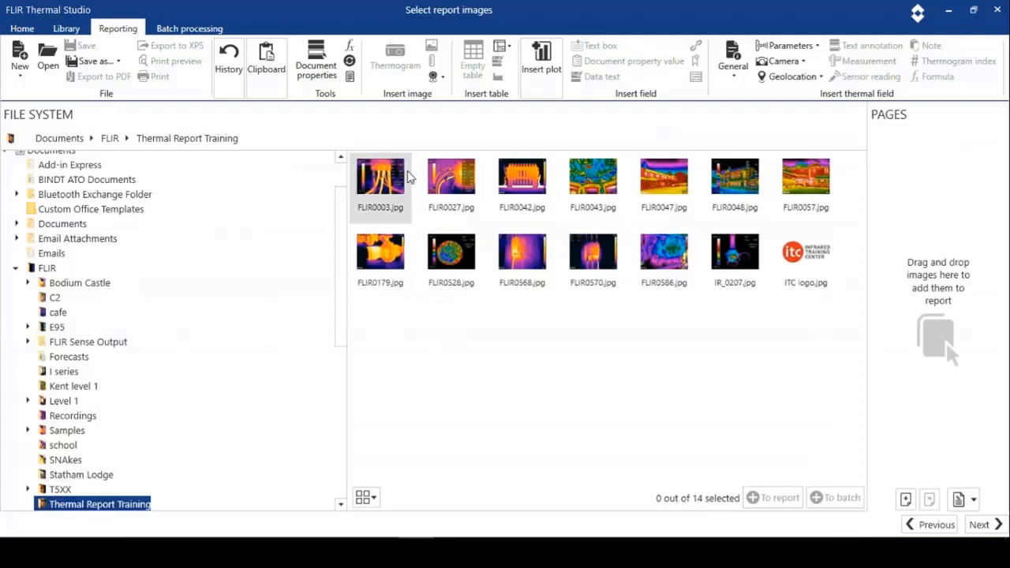
# Add the images FLIR0003.jpg through IR_0207.jpg from the Thermal Report Training folder to the report and proceed to report editing.
pyautogui.click(382, 180)
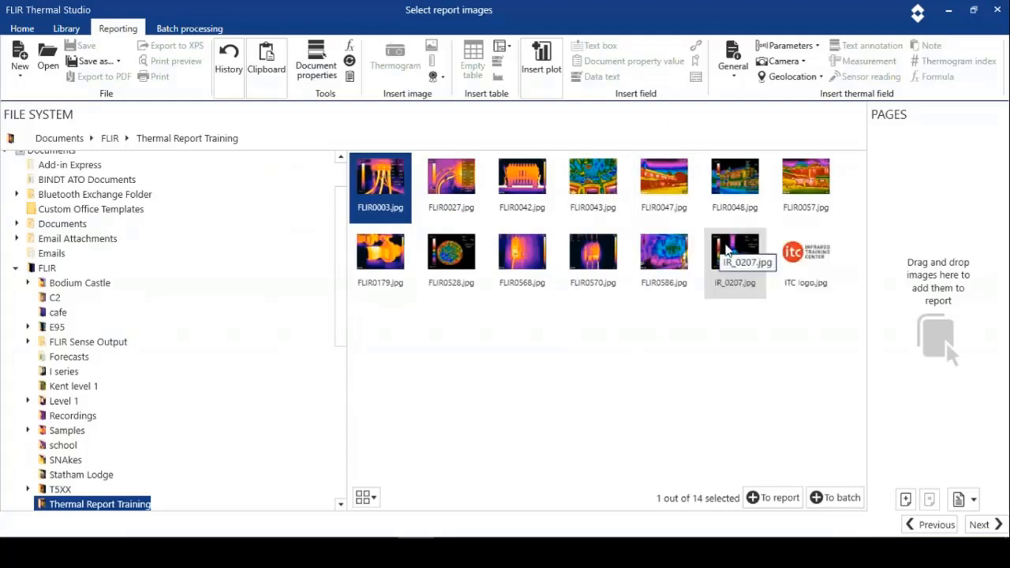
pyautogui.keyDown('shift'); pyautogui.click(728, 250); pyautogui.keyUp('shift')
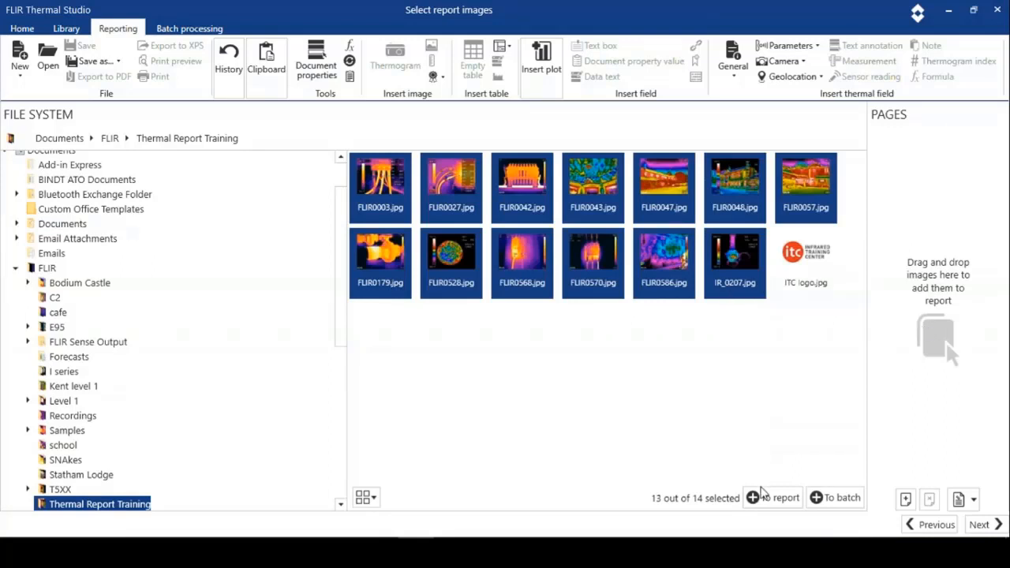
pyautogui.click(764, 501)
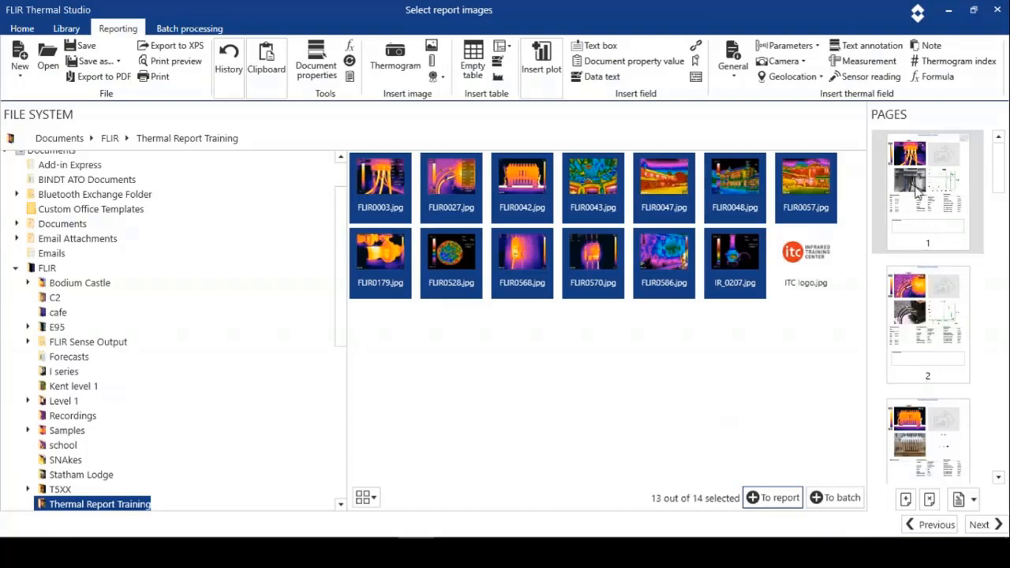
pyautogui.click(979, 525)
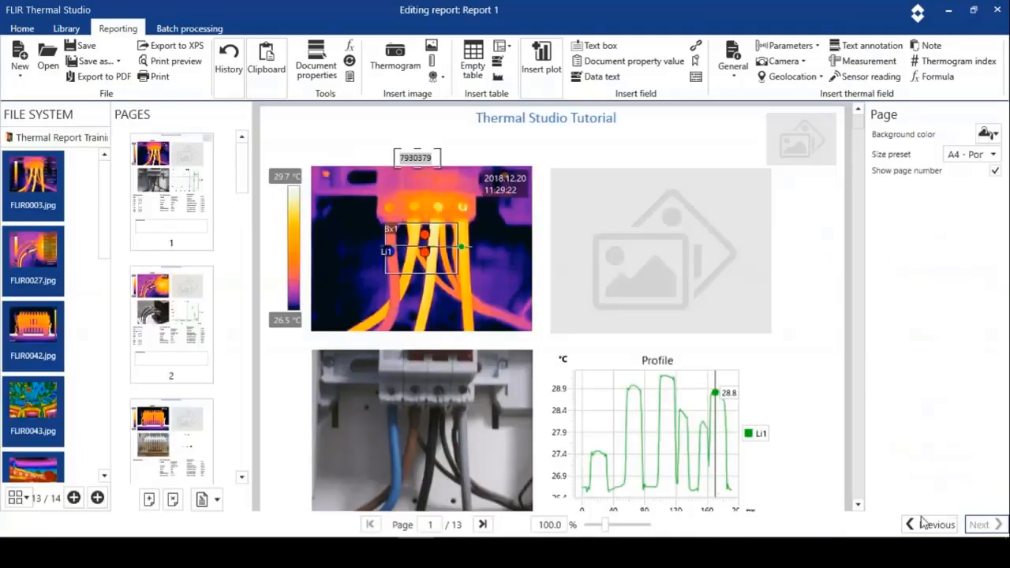
# Remove the empty map placeholder beside the thermogram on page 1.
pyautogui.click(860, 155)
pyautogui.moveTo(860, 141)
pyautogui.mouseDown()
pyautogui.moveTo(860, 163)
pyautogui.moveTo(860, 133)
pyautogui.mouseUp()
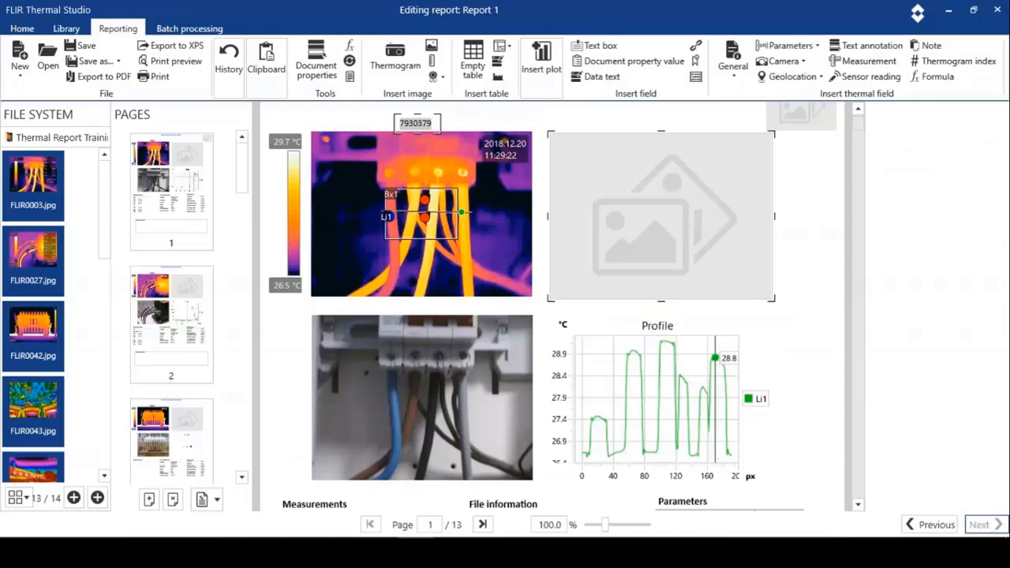
pyautogui.rightClick(670, 211)
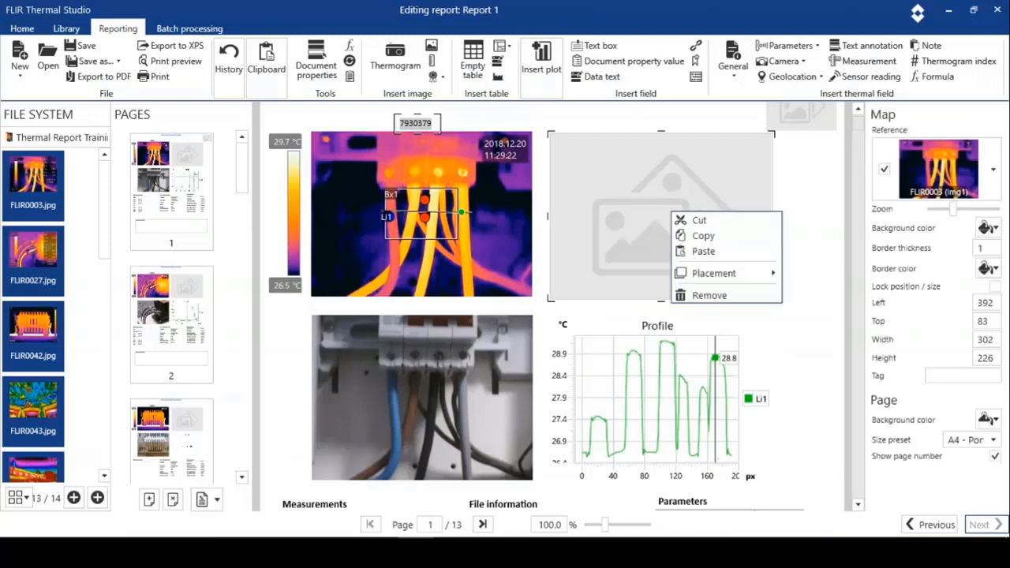
pyautogui.click(699, 295)
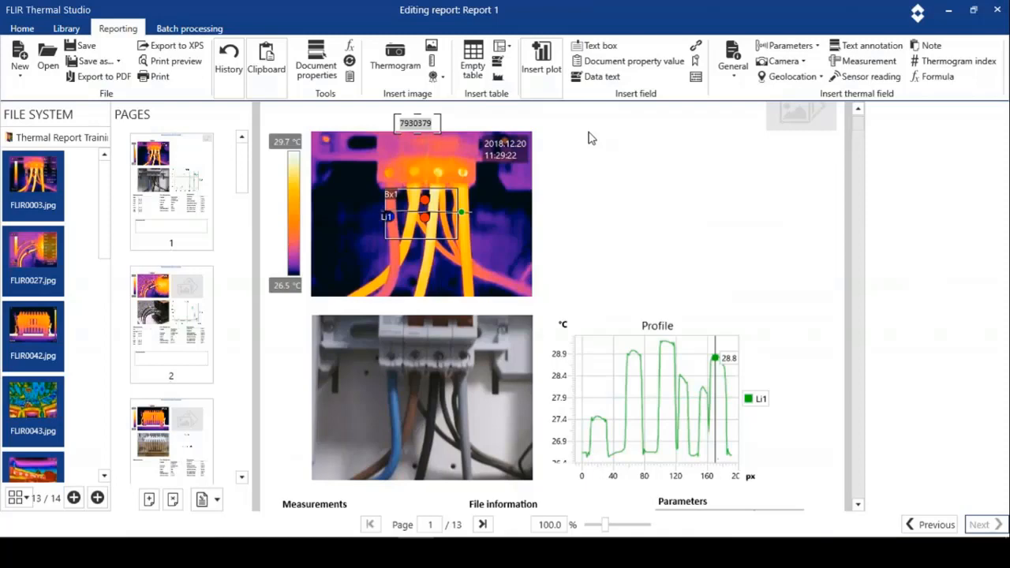
# Insert a Text annotations table and position it beside the thermogram at left 400, top 81.
pyautogui.click(509, 50)
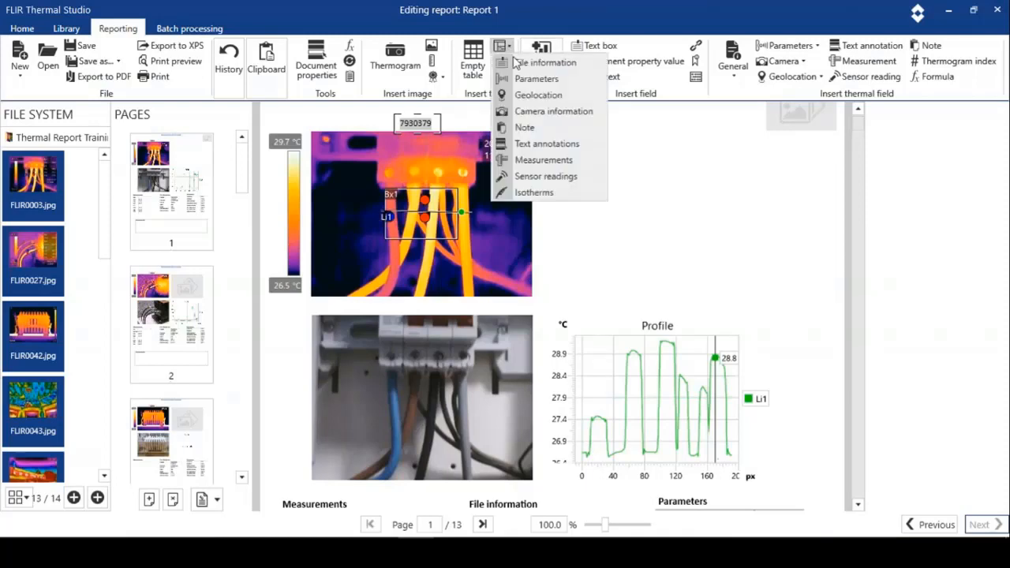
pyautogui.click(536, 146)
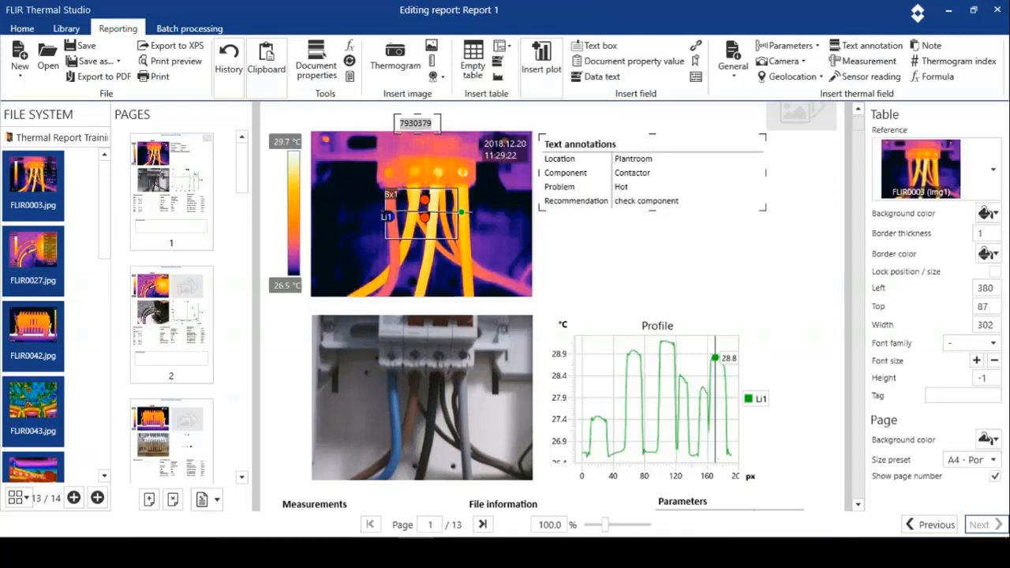
pyautogui.moveTo(627, 140); pyautogui.dragTo(643, 140)
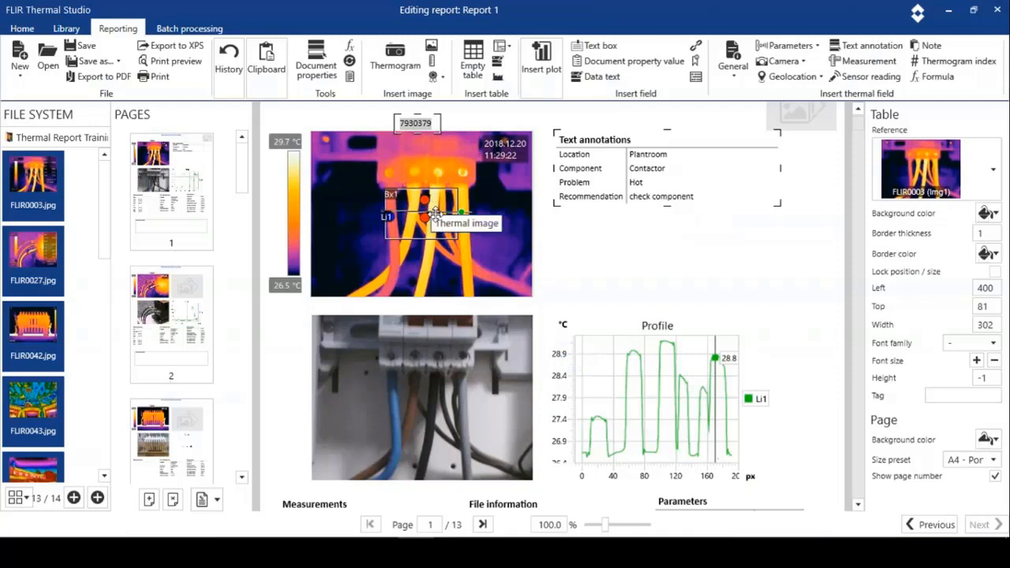
# In the page 1 thermogram FLIR0003.jpg, move line Li1 below box Bx1, lower the scale maximum to 29.1 °C, and save the image.
pyautogui.click(355, 187)
pyautogui.doubleClick(354, 187)
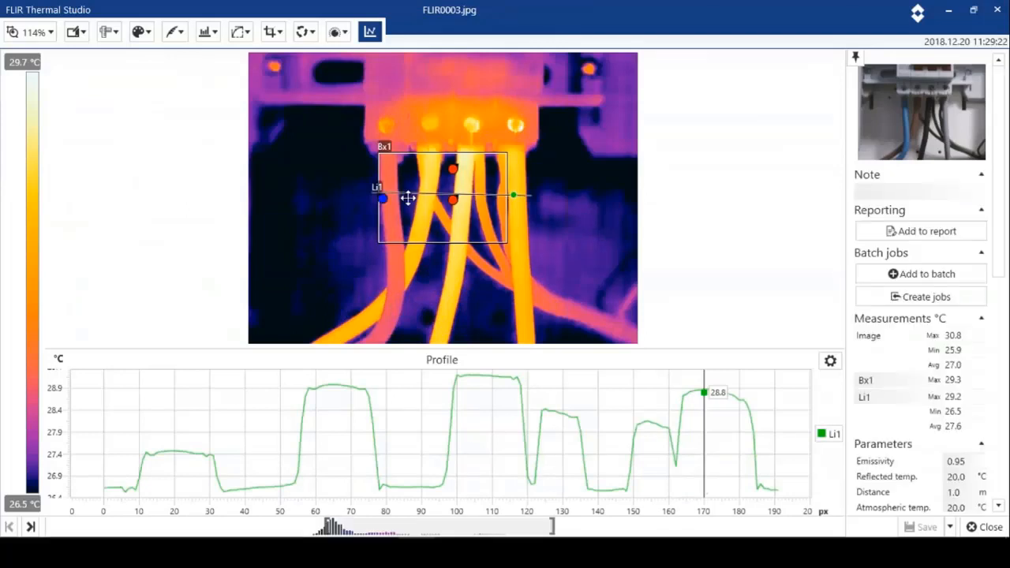
pyautogui.moveTo(412, 195); pyautogui.dragTo(407, 260)
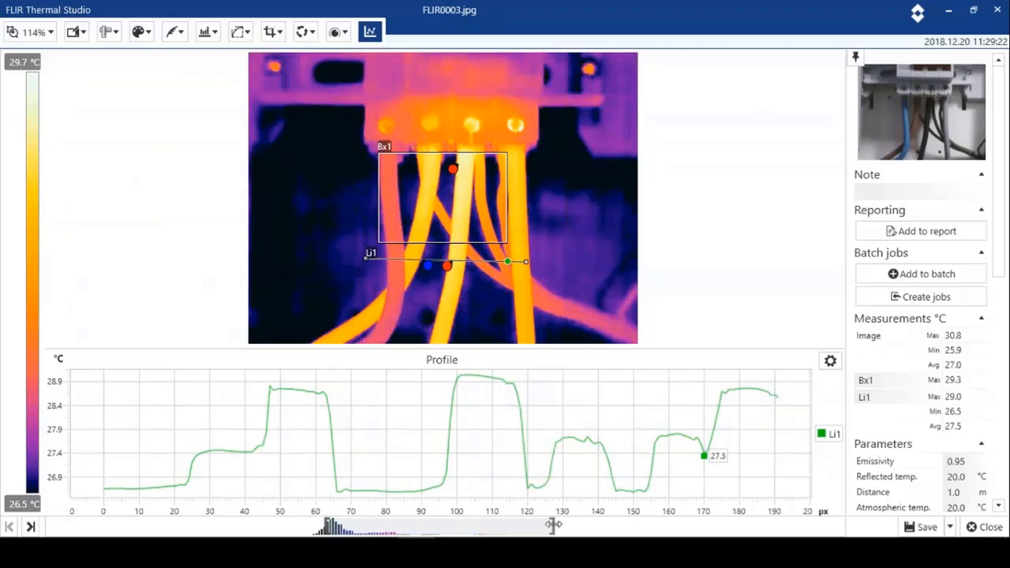
pyautogui.moveTo(553, 525); pyautogui.dragTo(517, 526)
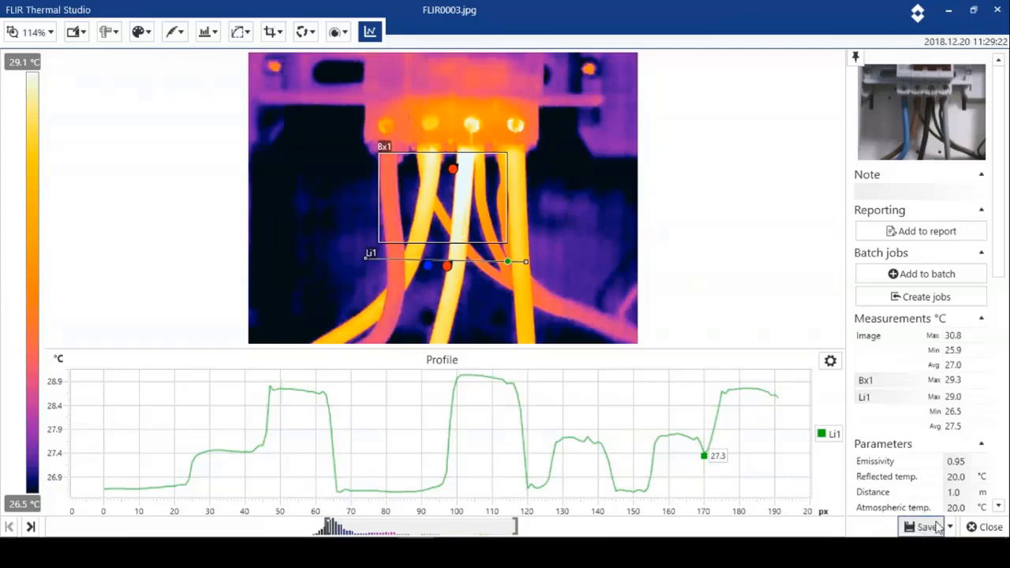
pyautogui.click(979, 527)
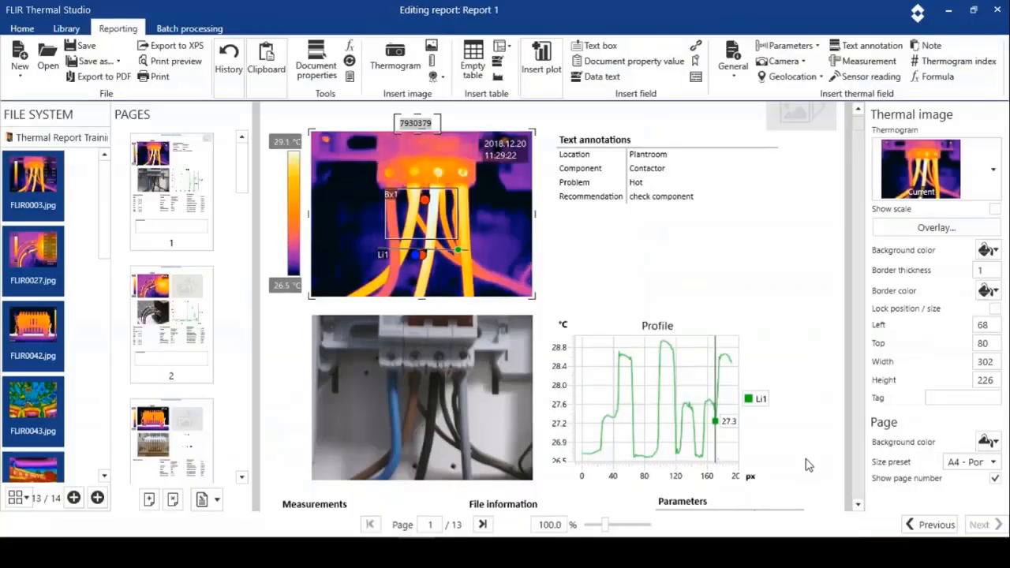
# Remove the empty map placeholder beside the thermogram on page 2.
pyautogui.moveTo(861, 167); pyautogui.dragTo(866, 206)
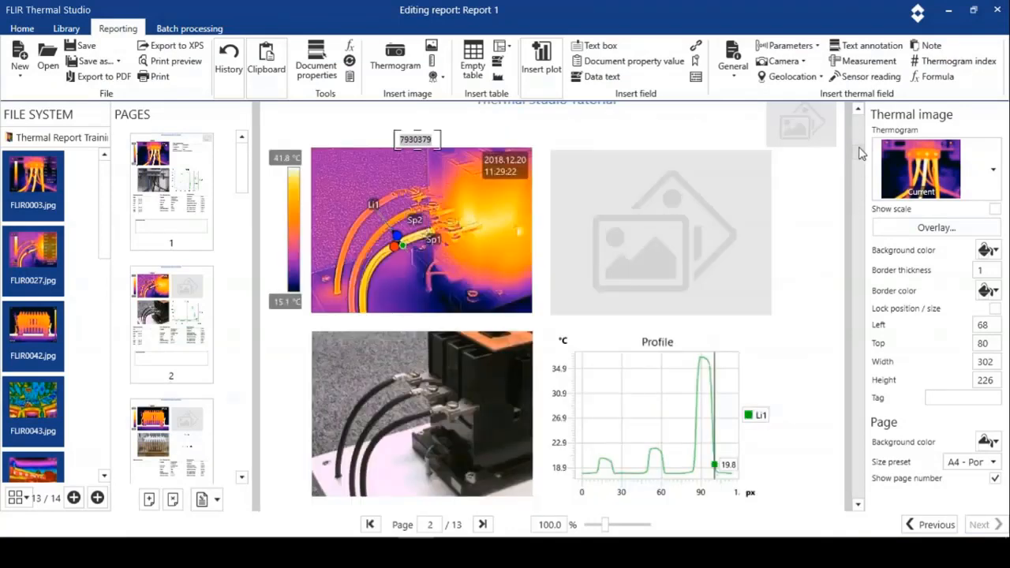
pyautogui.moveTo(861, 152); pyautogui.dragTo(860, 136)
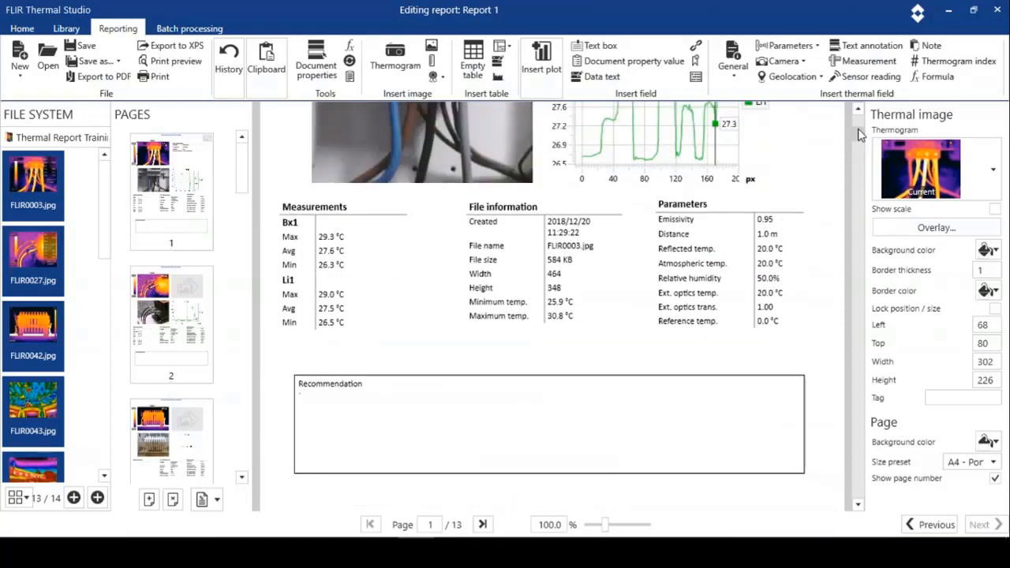
pyautogui.moveTo(861, 135); pyautogui.dragTo(861, 154)
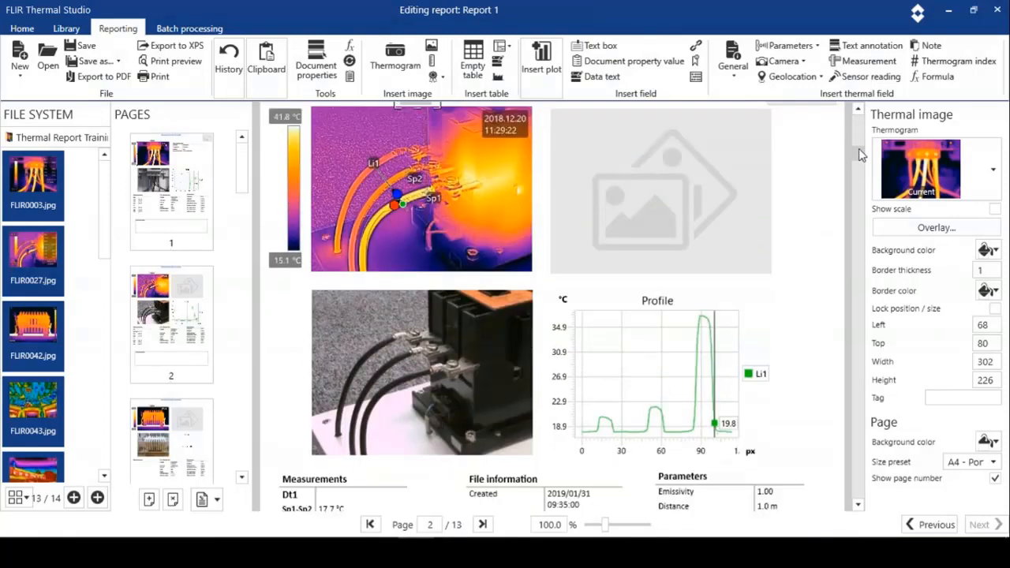
pyautogui.rightClick(592, 165)
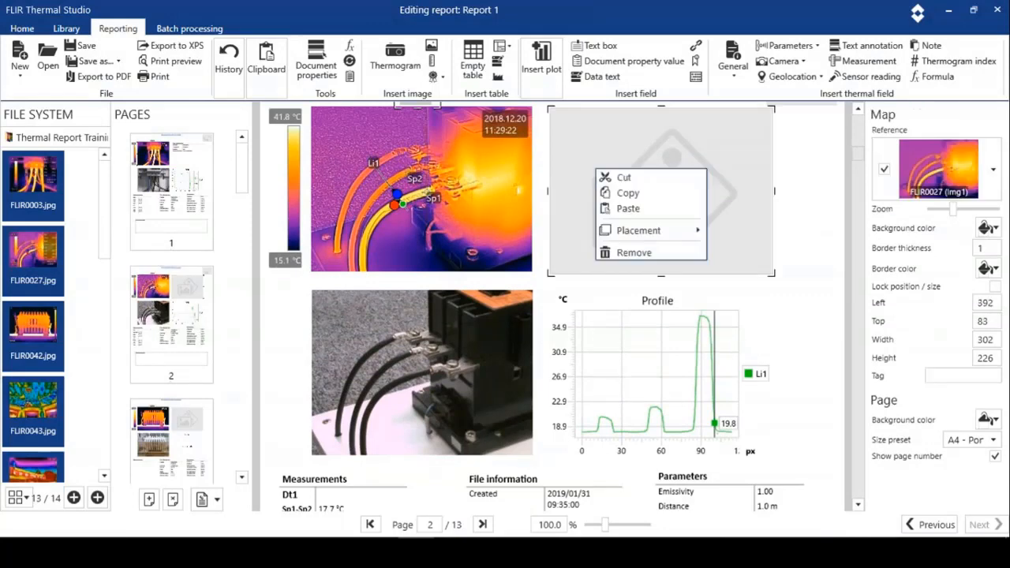
pyautogui.click(632, 253)
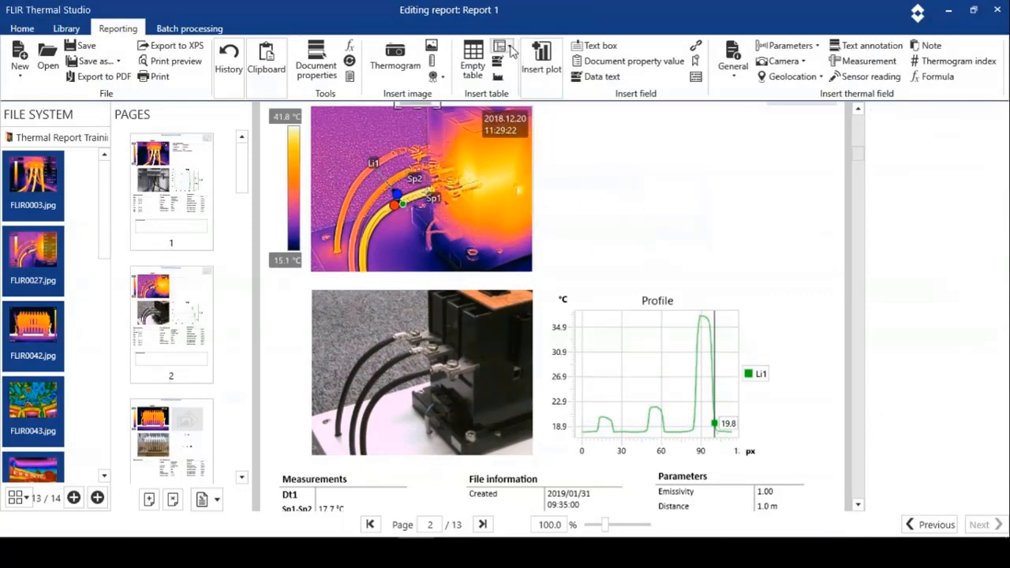
# Insert a Text annotations table on page 2 at left 408, top 86, and move the profile plot up to left 412, top 252.
pyautogui.click(509, 46)
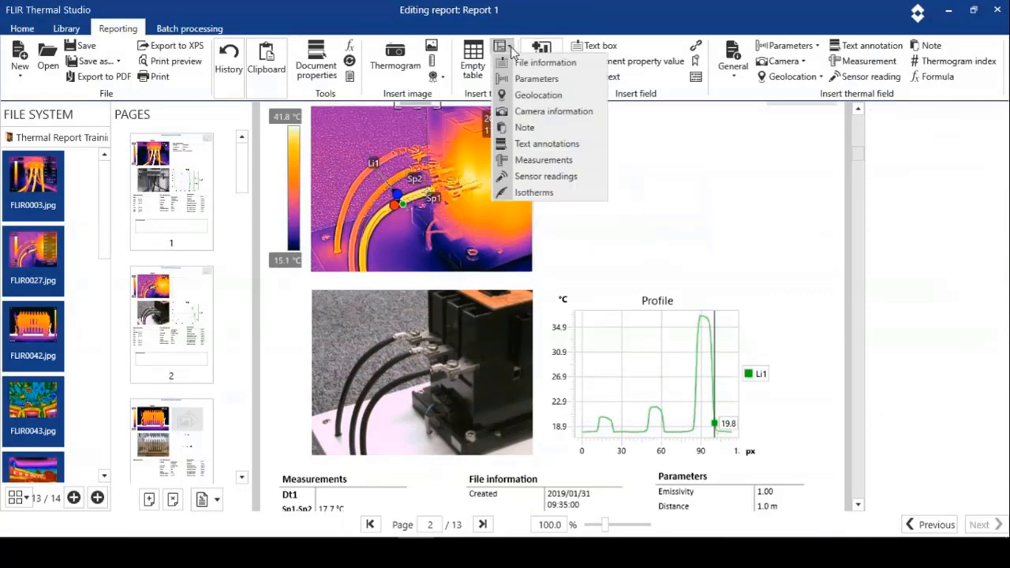
pyautogui.click(536, 143)
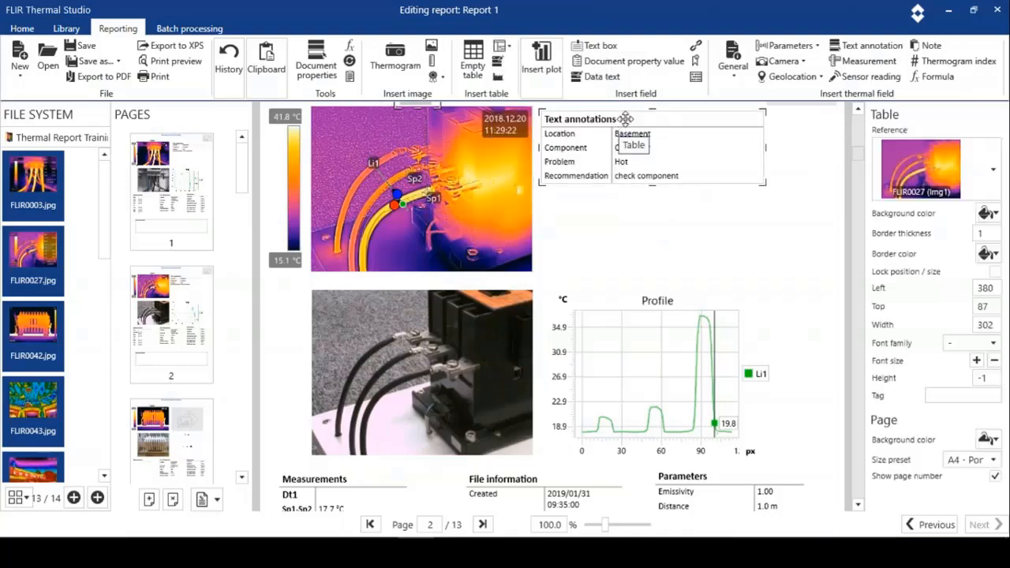
pyautogui.moveTo(623, 120); pyautogui.dragTo(647, 119)
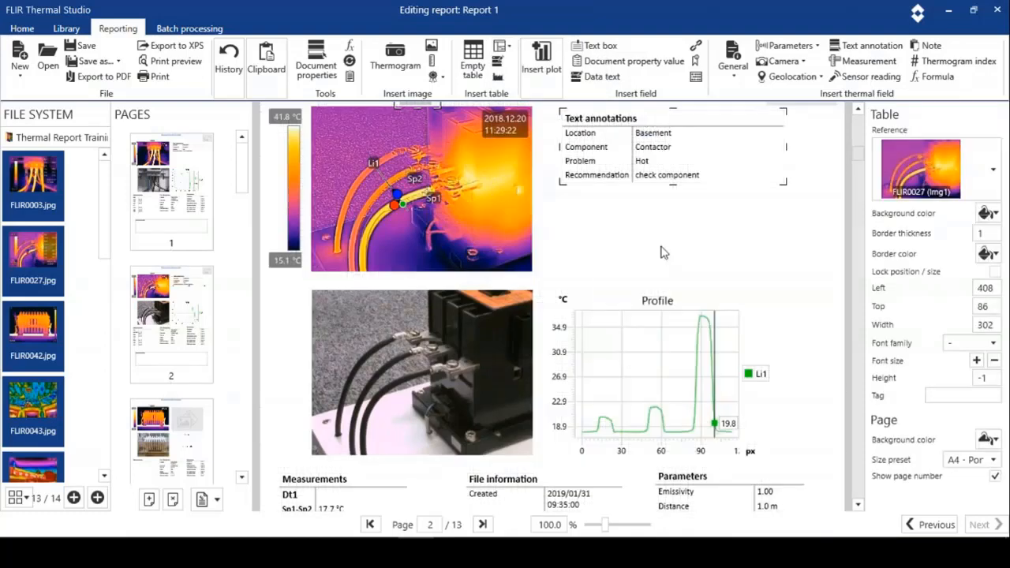
pyautogui.moveTo(648, 336); pyautogui.dragTo(691, 268)
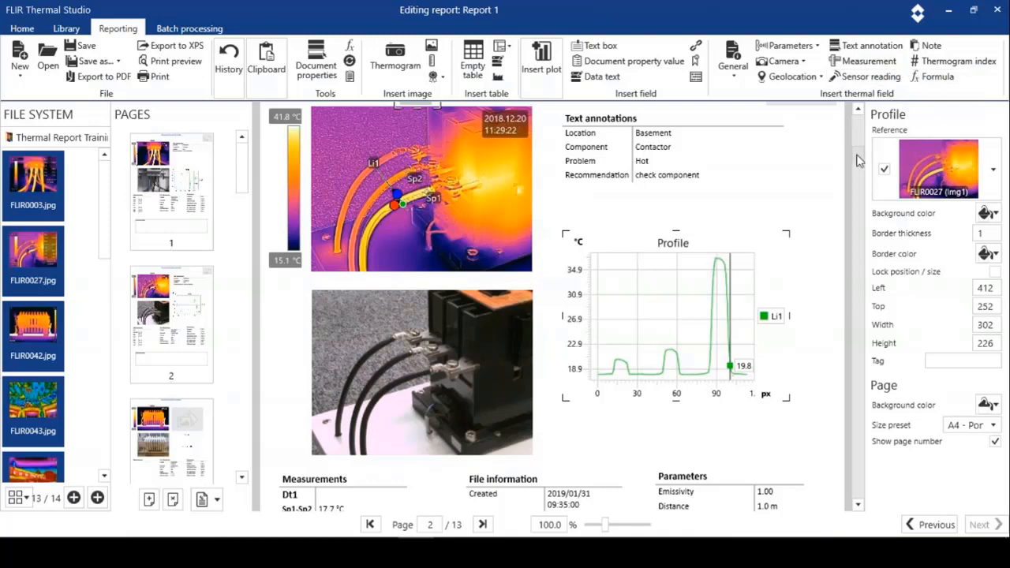
# Remove the empty map placeholder beside the radiator thermogram on page 3.
pyautogui.moveTo(860, 160); pyautogui.dragTo(862, 185)
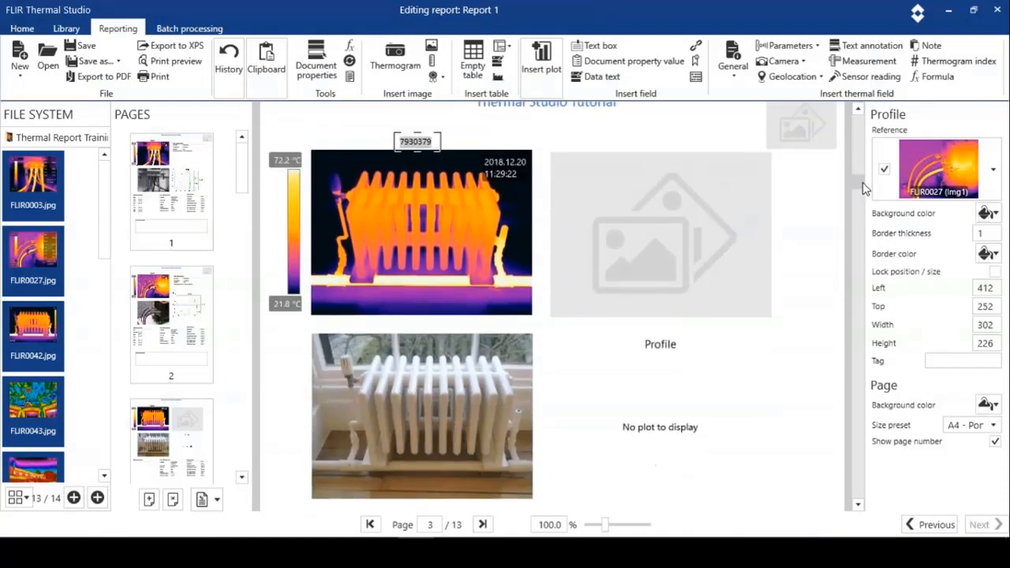
pyautogui.rightClick(654, 285)
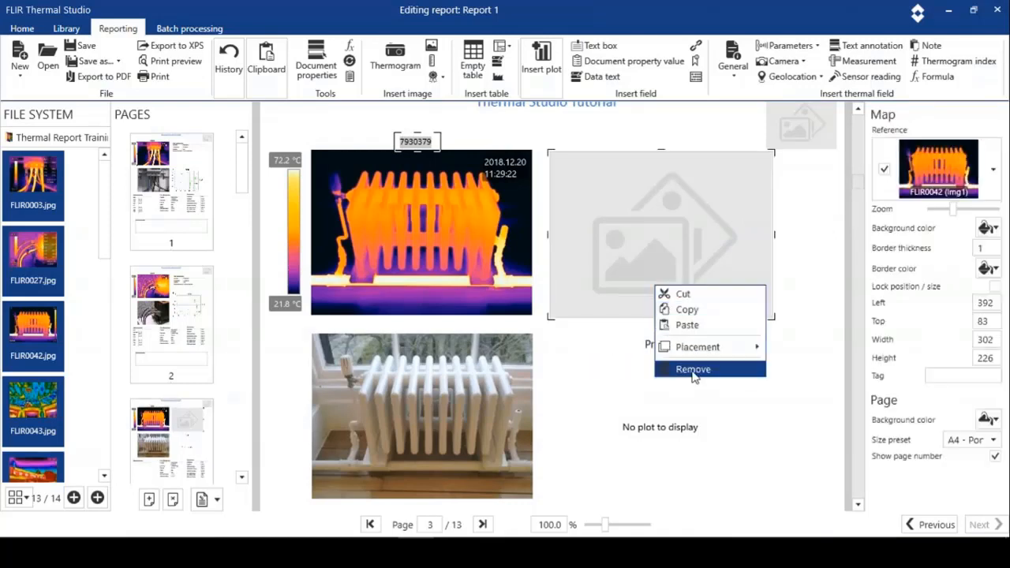
pyautogui.click(694, 369)
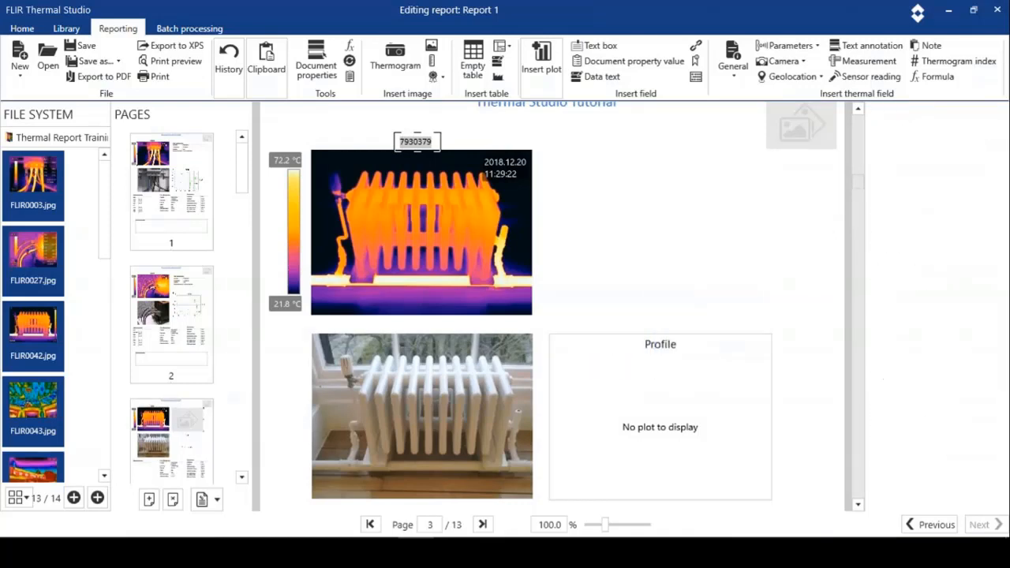
# Add and save a line measurement across the upper radiator in FLIR0042.jpg, and move page 3's profile plot to left 418, top 135.
pyautogui.doubleClick(447, 248)
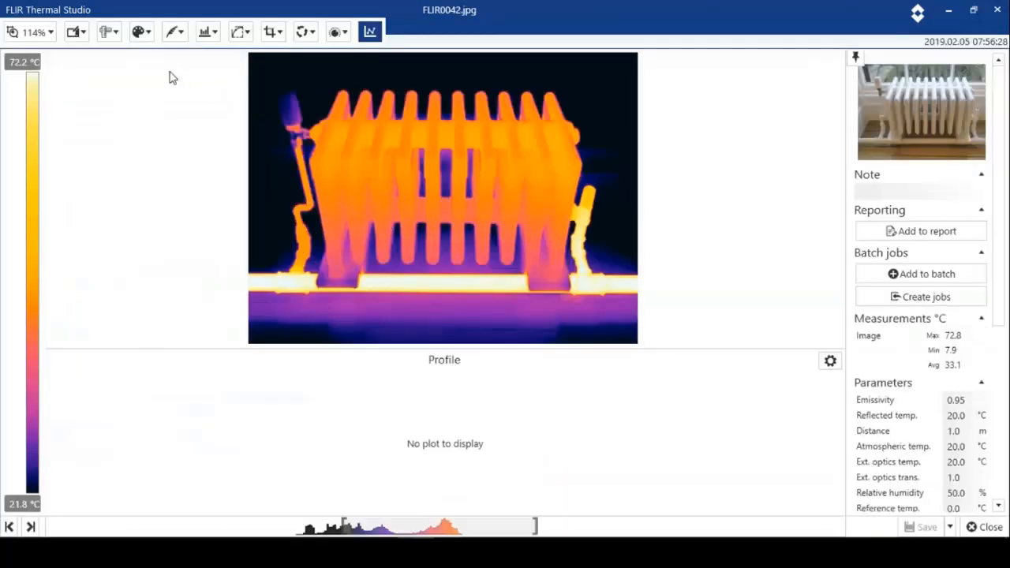
pyautogui.click(109, 32)
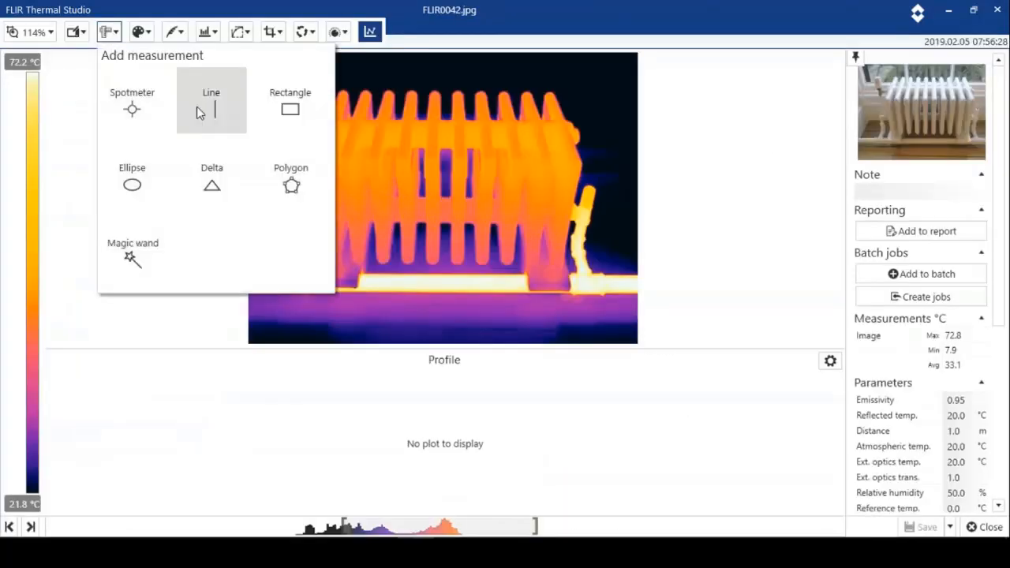
pyautogui.click(220, 113)
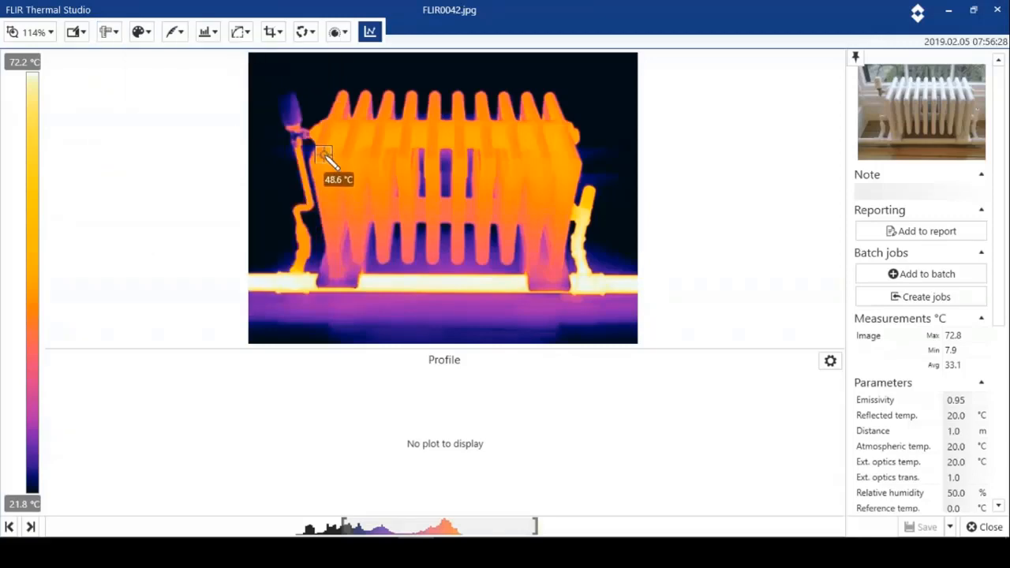
pyautogui.moveTo(324, 152); pyautogui.dragTo(546, 110)
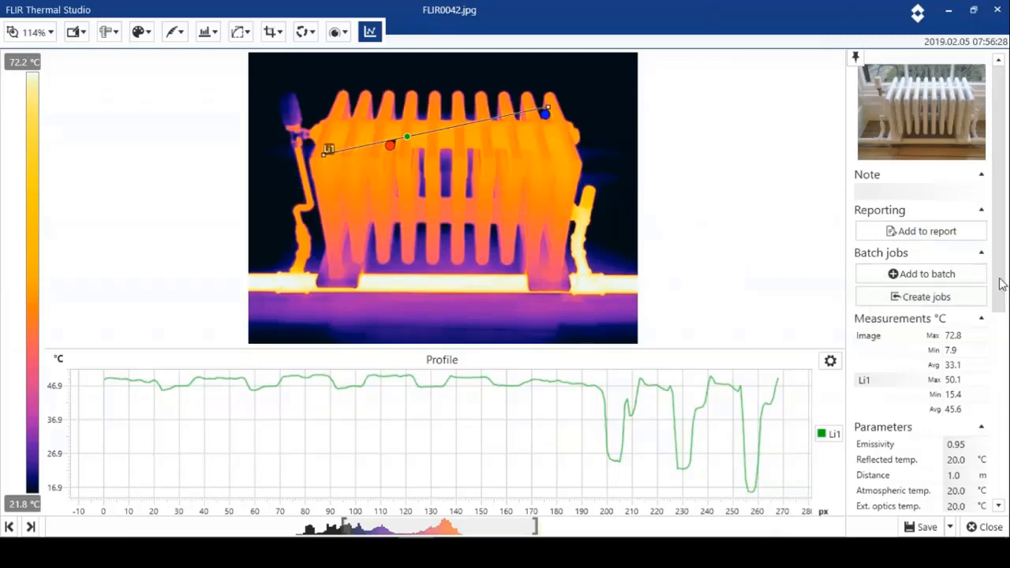
pyautogui.moveTo(1002, 284)
pyautogui.mouseDown()
pyautogui.moveTo(1006, 442)
pyautogui.moveTo(1007, 395)
pyautogui.mouseUp()
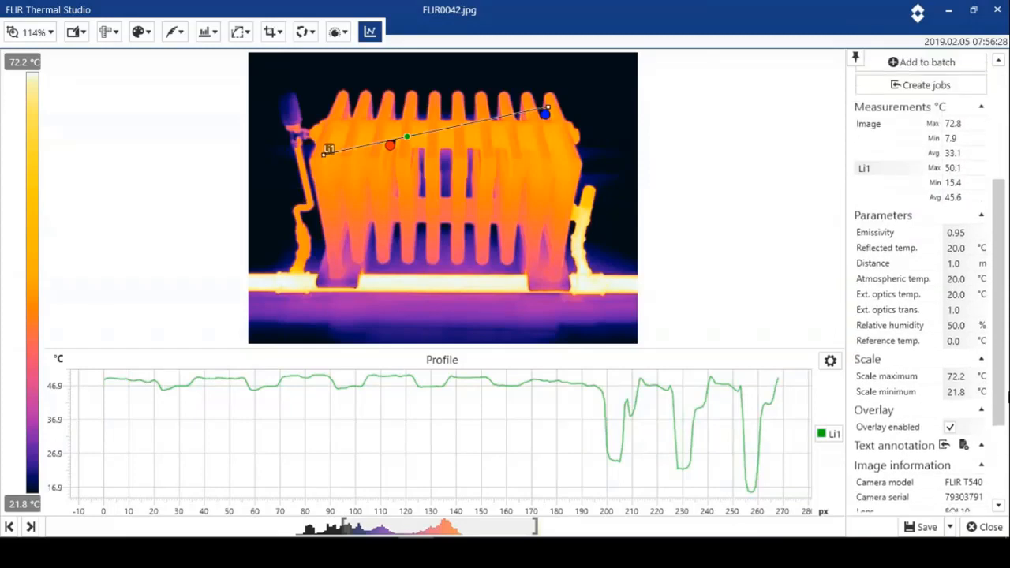
pyautogui.click(925, 528)
pyautogui.click(987, 528)
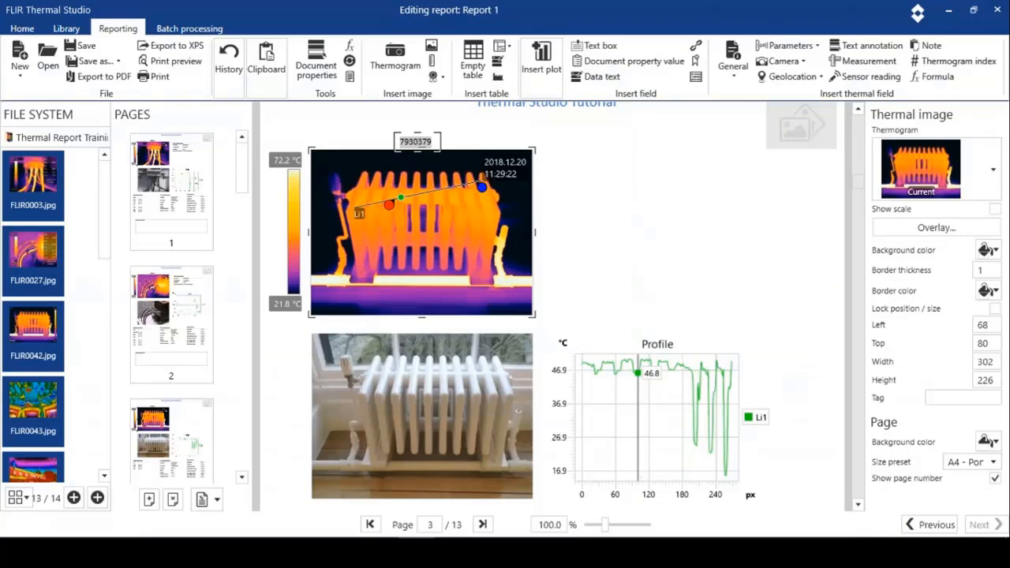
pyautogui.moveTo(689, 418); pyautogui.dragTo(709, 274)
# Zoom the FLIR0047 location map on page 5 in to the 100 m scale around Warrington Road.
pyautogui.moveTo(858, 191); pyautogui.dragTo(865, 251)
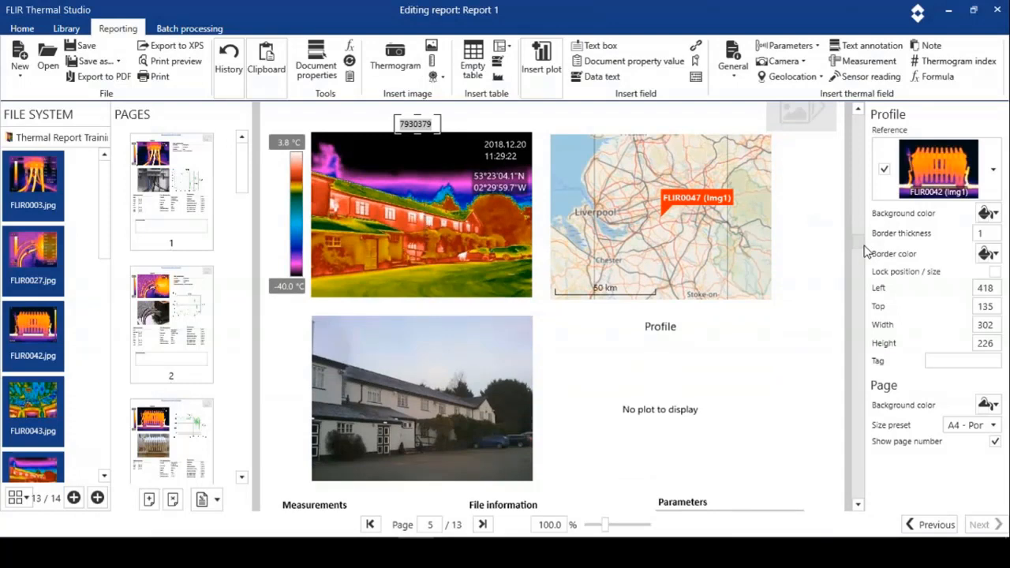
pyautogui.click(601, 239)
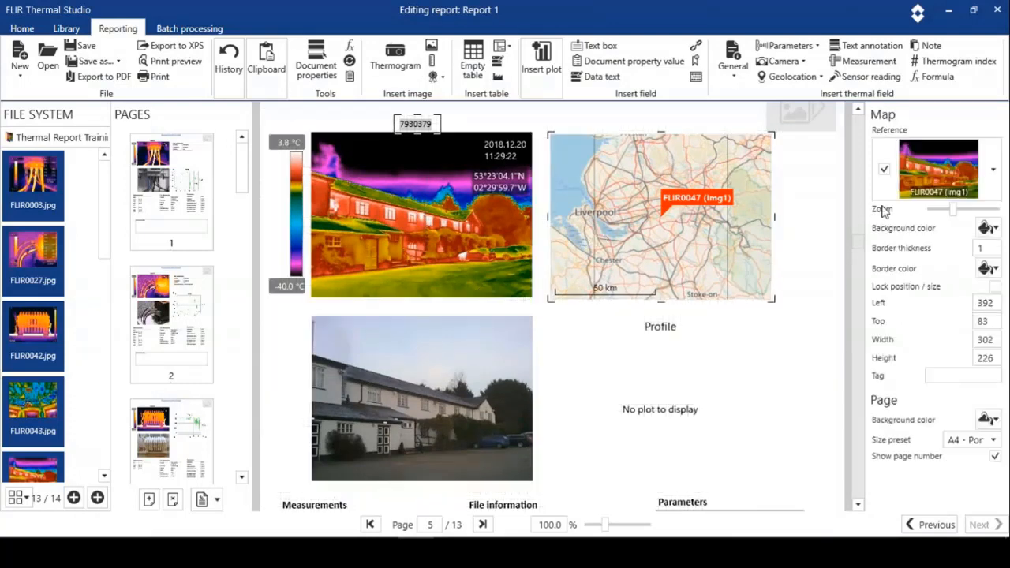
pyautogui.moveTo(953, 210); pyautogui.dragTo(991, 210)
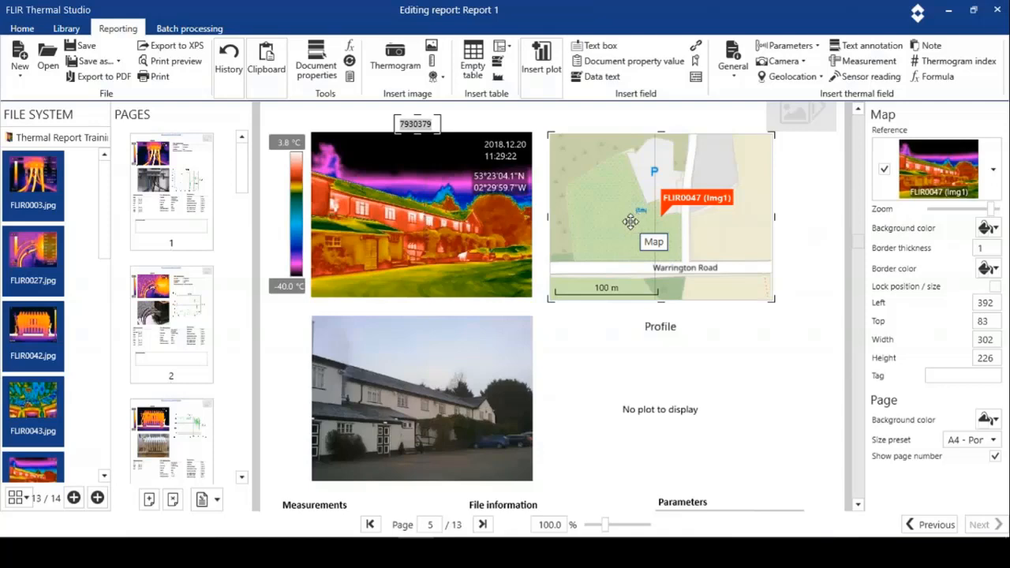
# In FLIR0047.jpg, draw a line measurement along the building's upper windows and raise the scale minimum to -30.8 °C.
pyautogui.doubleClick(525, 225)
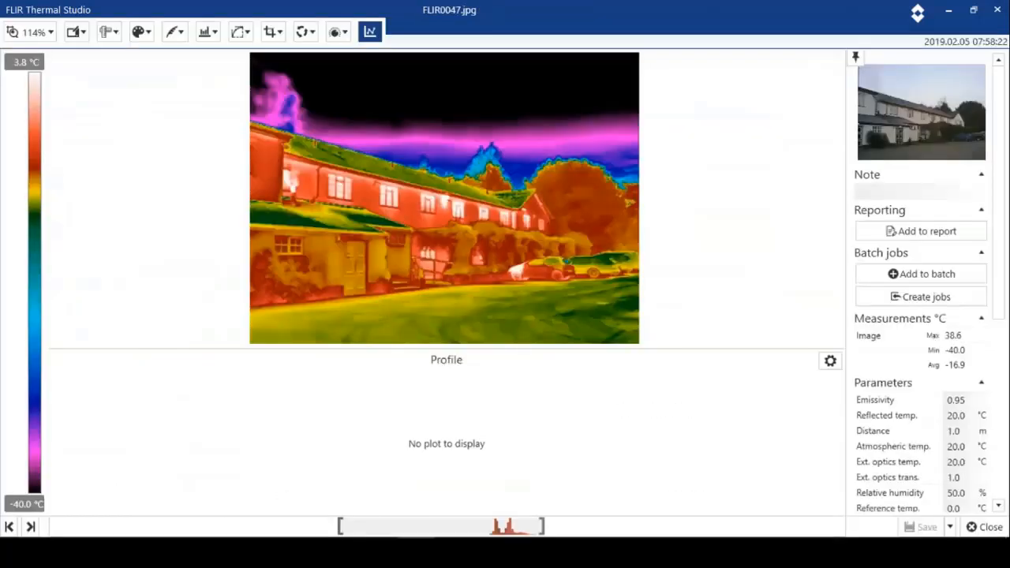
pyautogui.click(109, 33)
pyautogui.click(213, 106)
pyautogui.moveTo(292, 169)
pyautogui.mouseDown()
pyautogui.moveTo(438, 212)
pyautogui.moveTo(511, 217)
pyautogui.mouseUp()
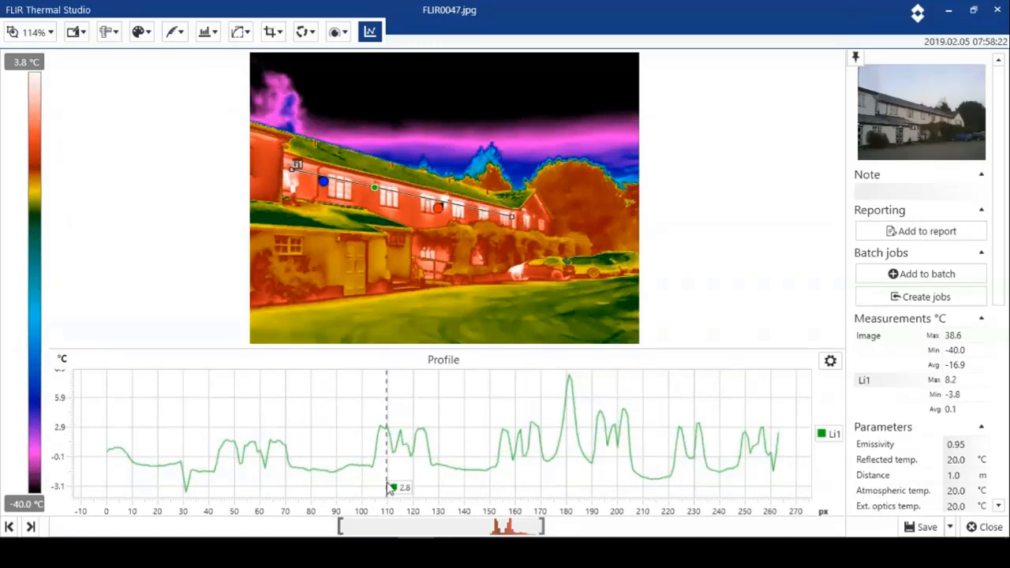
pyautogui.moveTo(337, 526); pyautogui.dragTo(380, 527)
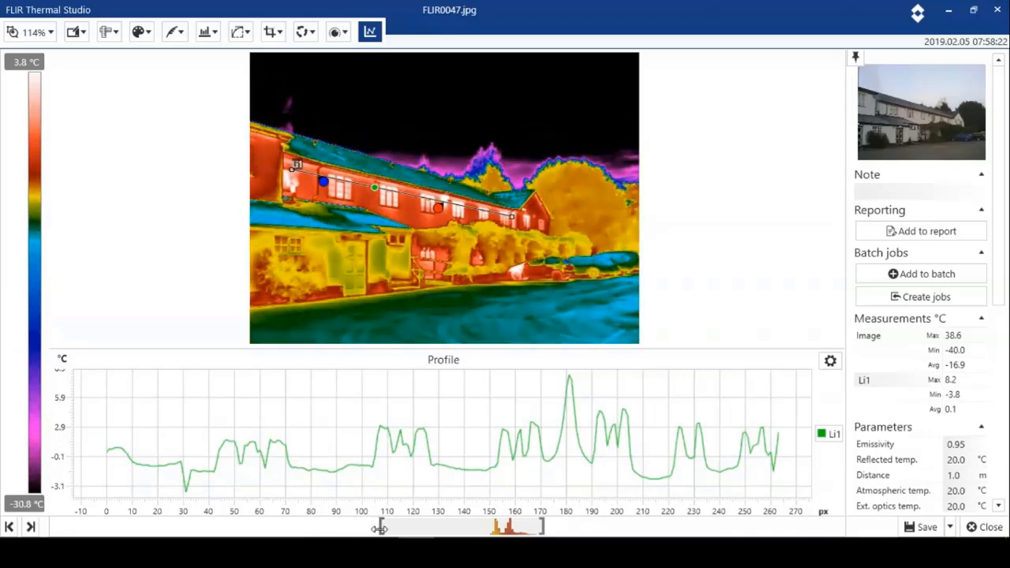
# Apply the MSX fusion mode to FLIR0047.jpg and align the visual outlines with the thermal building.
pyautogui.click(338, 32)
pyautogui.click(354, 103)
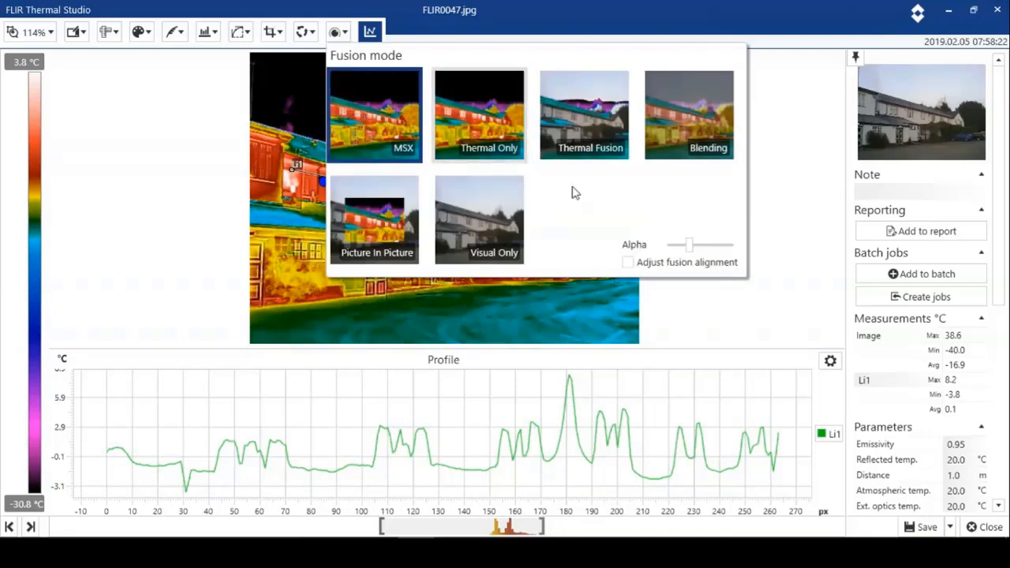
pyautogui.click(634, 265)
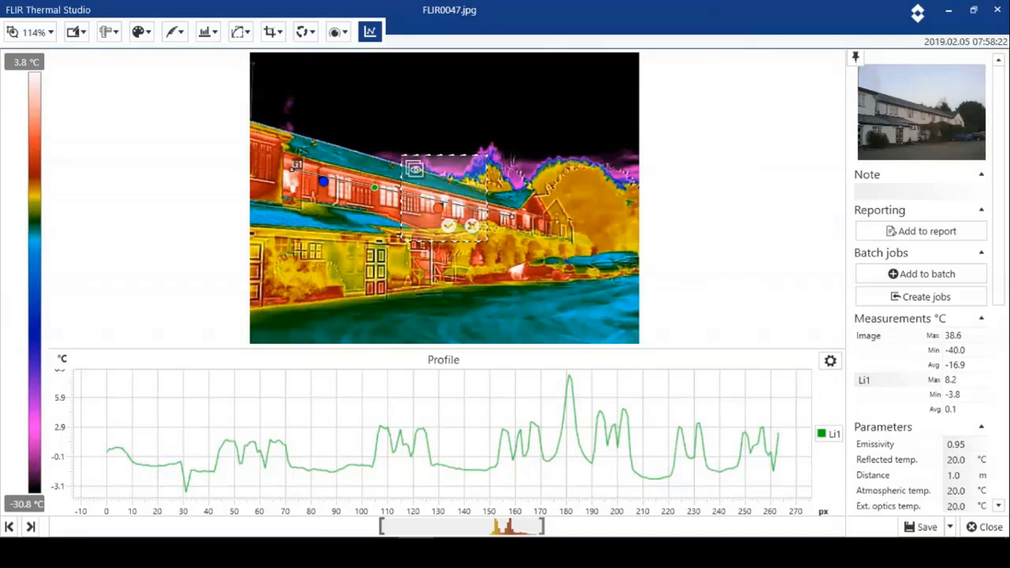
pyautogui.moveTo(456, 185); pyautogui.dragTo(502, 206)
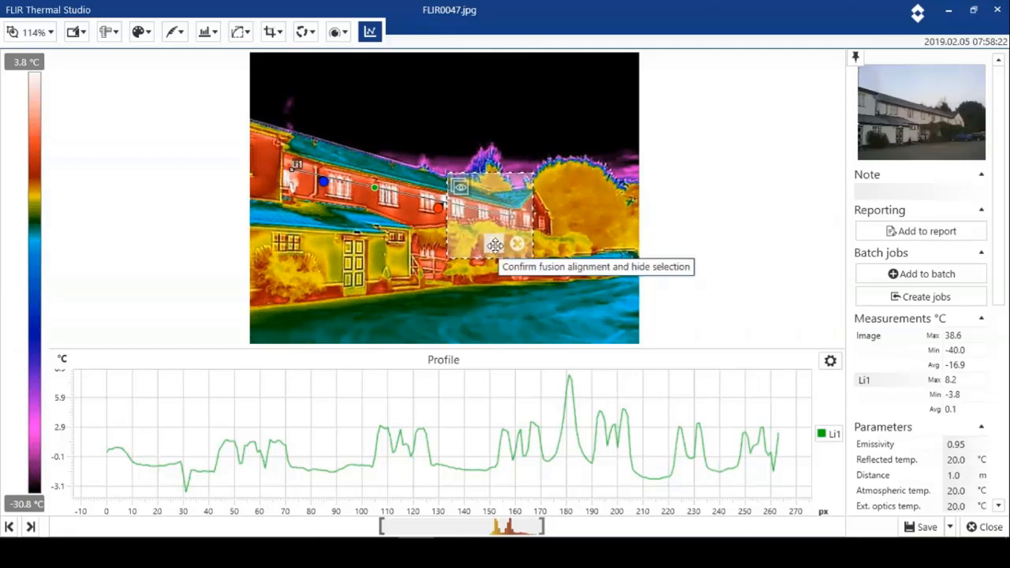
pyautogui.click(517, 244)
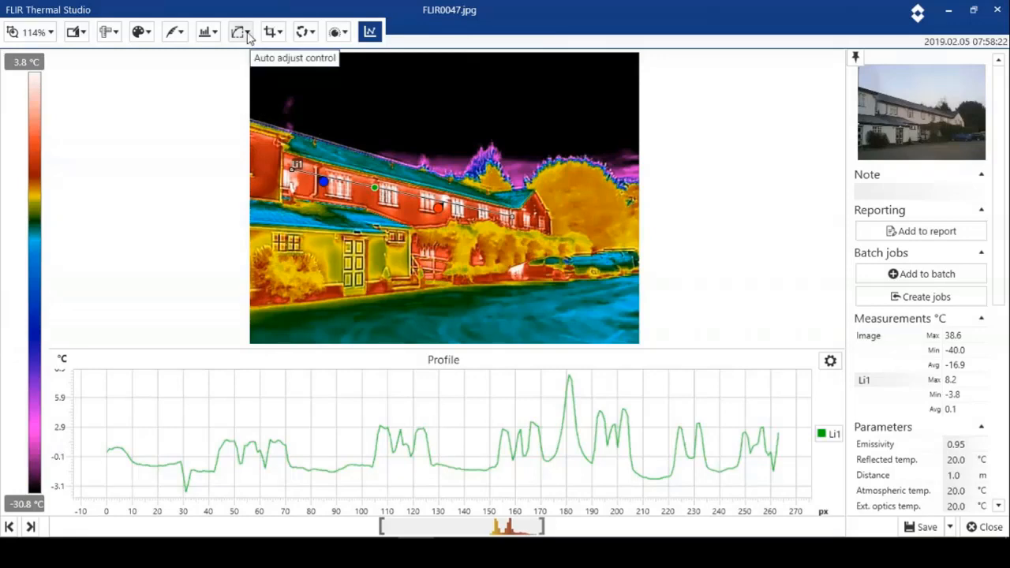
# Rotate FLIR0047.jpg by 1.42°, save it, and return to the report.
pyautogui.click(310, 37)
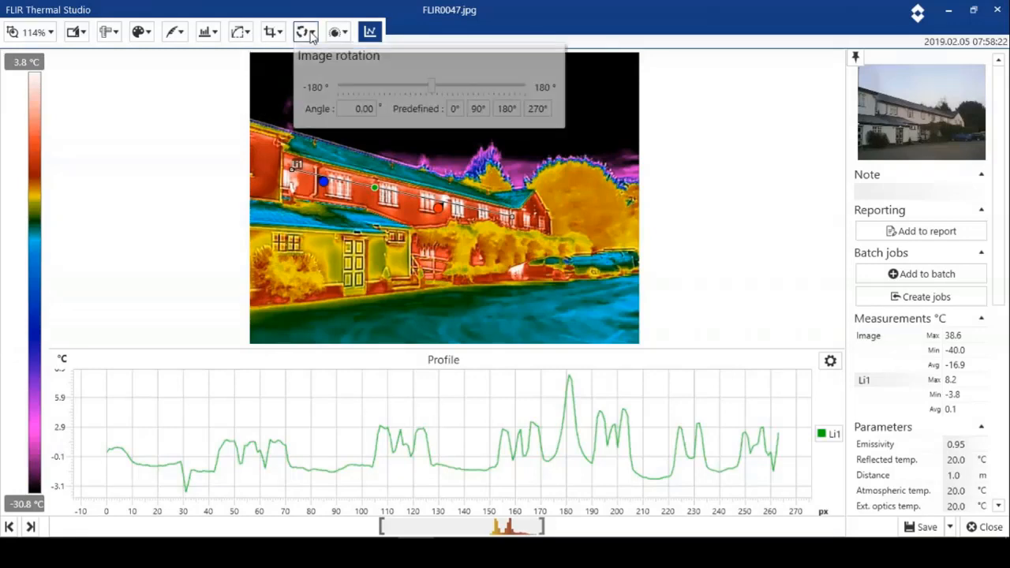
pyautogui.moveTo(432, 91)
pyautogui.mouseDown()
pyautogui.moveTo(417, 91)
pyautogui.moveTo(444, 90)
pyautogui.moveTo(435, 92)
pyautogui.mouseUp()
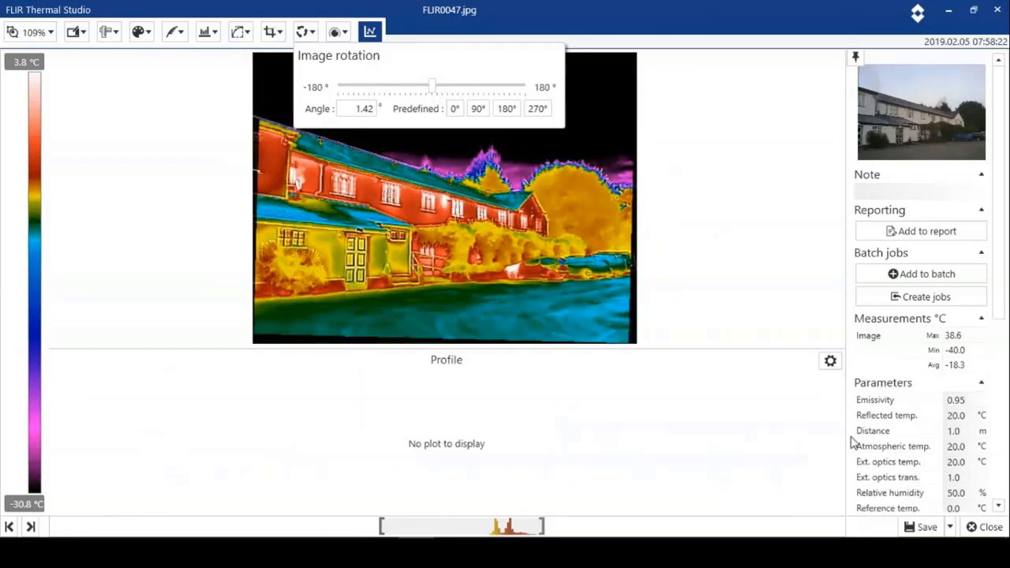
pyautogui.click(928, 531)
pyautogui.click(985, 527)
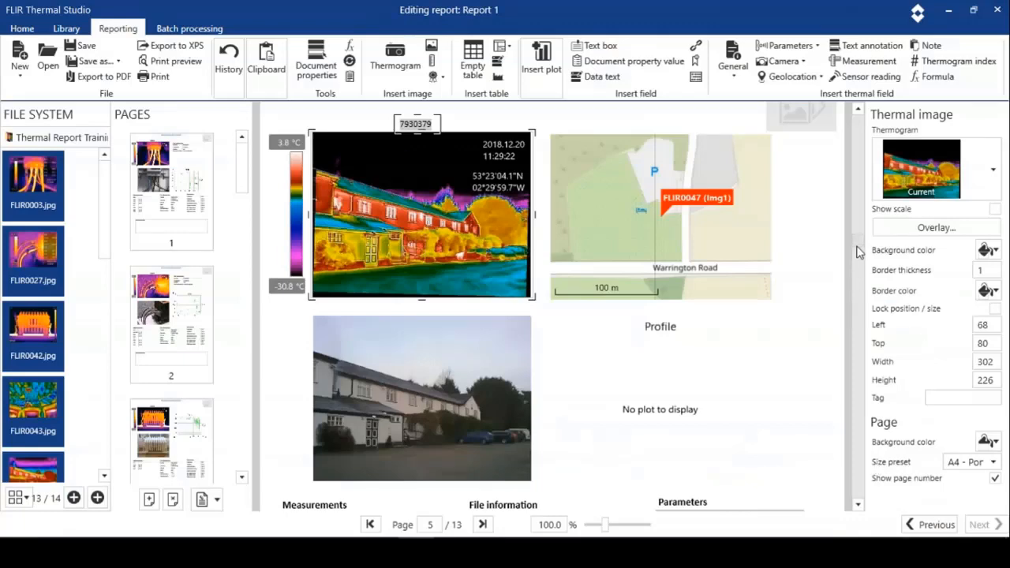
# Remove the empty Profile plot beside the building photo on page 7 of the report.
pyautogui.moveTo(858, 251); pyautogui.dragTo(858, 306)
pyautogui.click(693, 296)
pyautogui.rightClick(691, 294)
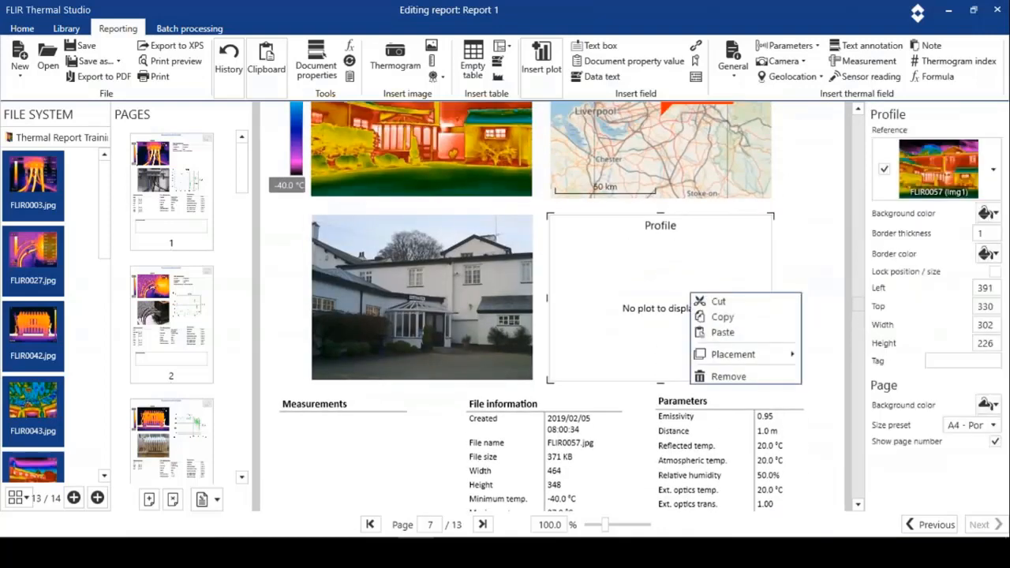
pyautogui.click(712, 376)
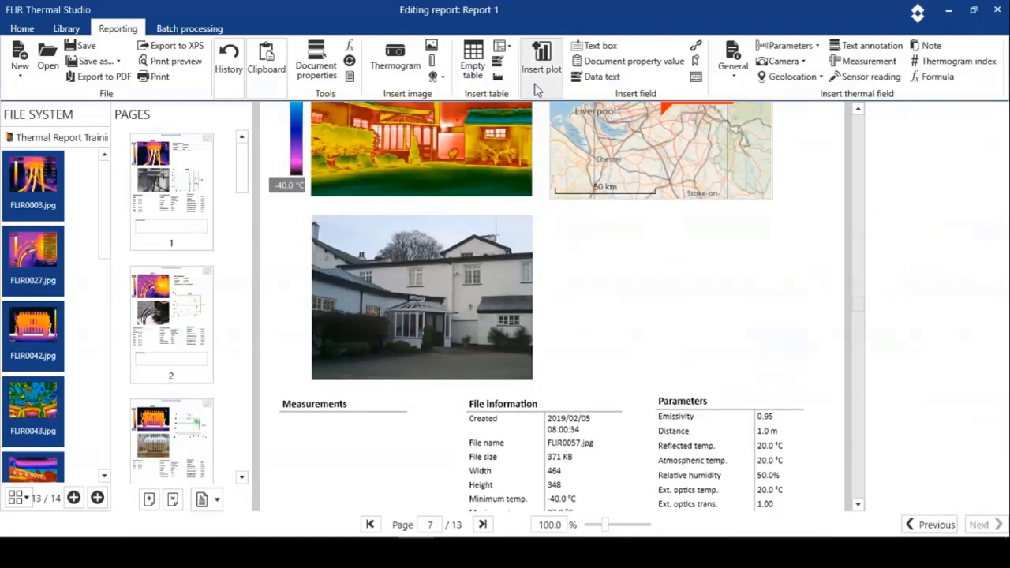
# Insert a Geolocation table on page 7 and place it beside the building photo, just below the map.
pyautogui.click(510, 48)
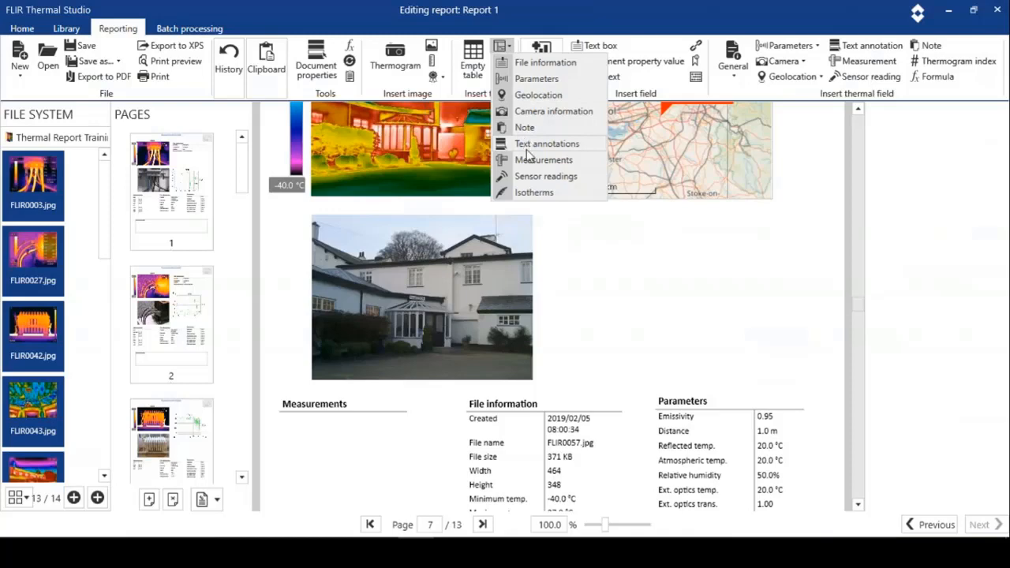
pyautogui.click(540, 95)
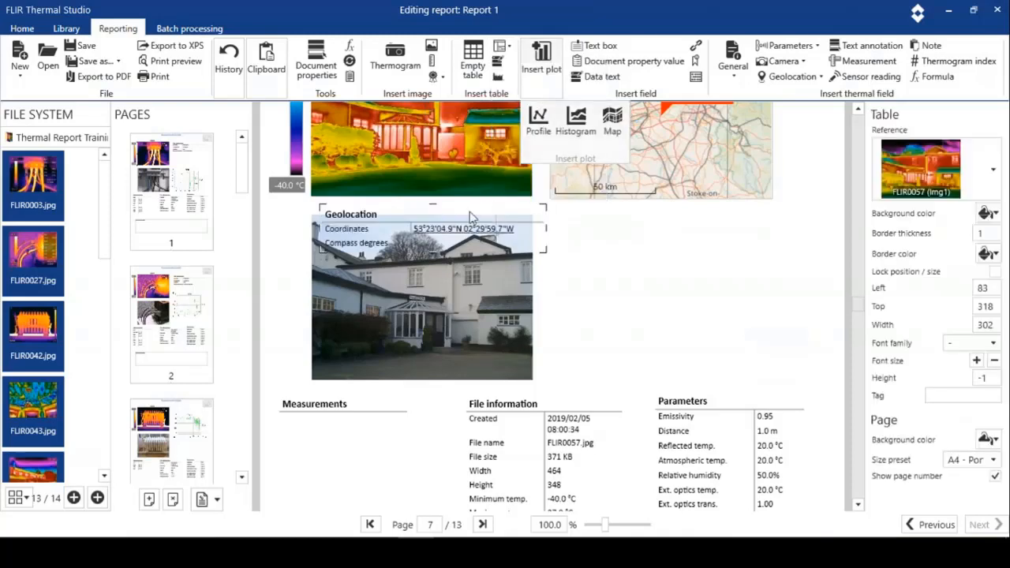
pyautogui.click(459, 228)
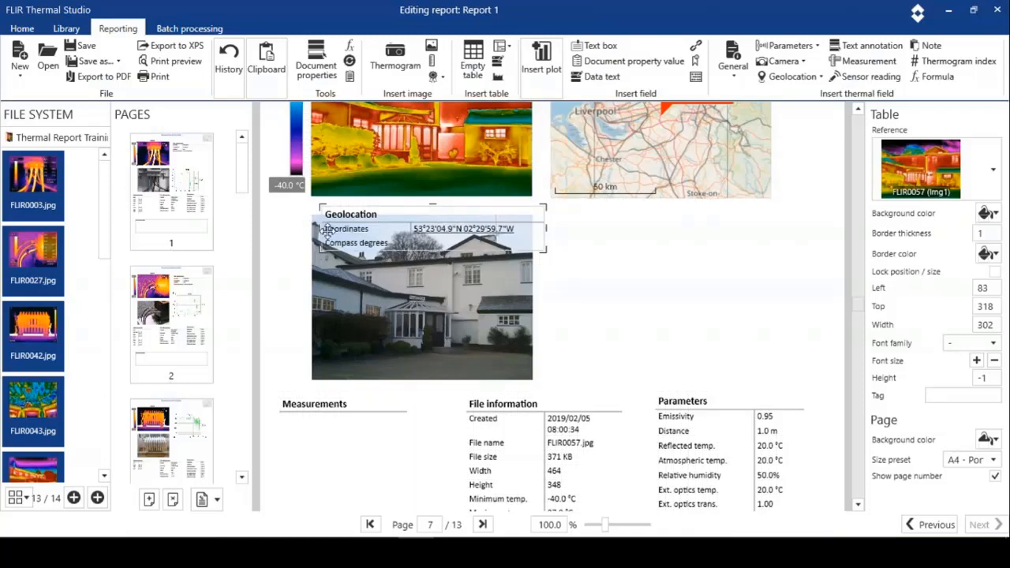
pyautogui.moveTo(325, 232); pyautogui.dragTo(552, 245)
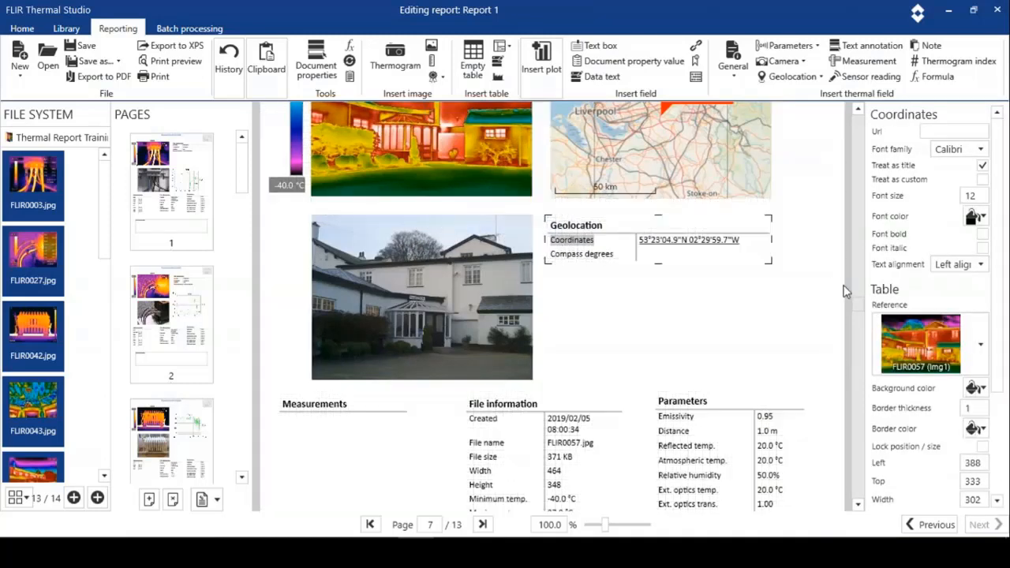
# Replace the logo placeholder on page 1 with ITC logo from the Thermal Report Training folder and enlarge it to about 113 × 60.
pyautogui.moveTo(860, 304); pyautogui.dragTo(859, 124)
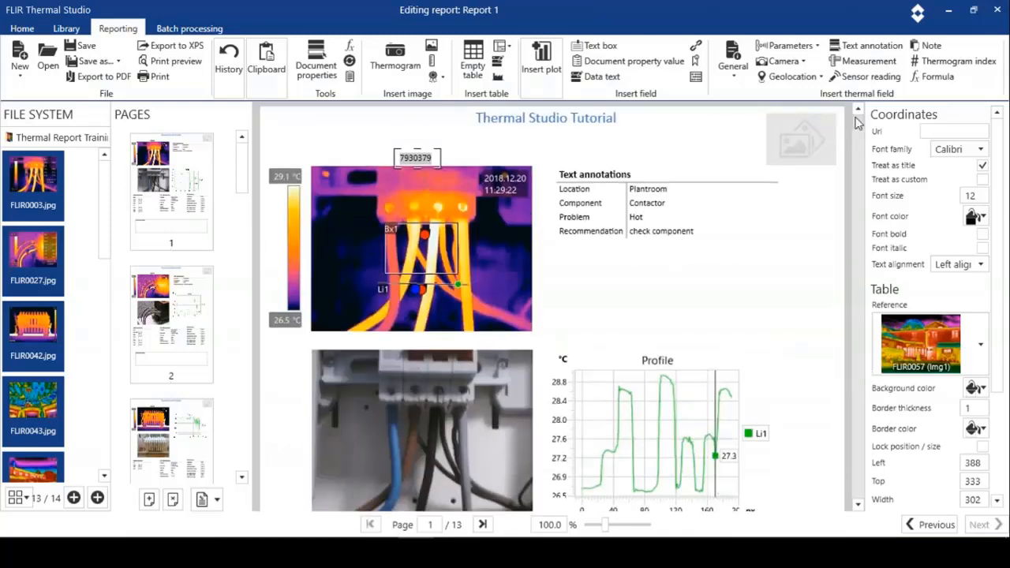
pyautogui.click(810, 134)
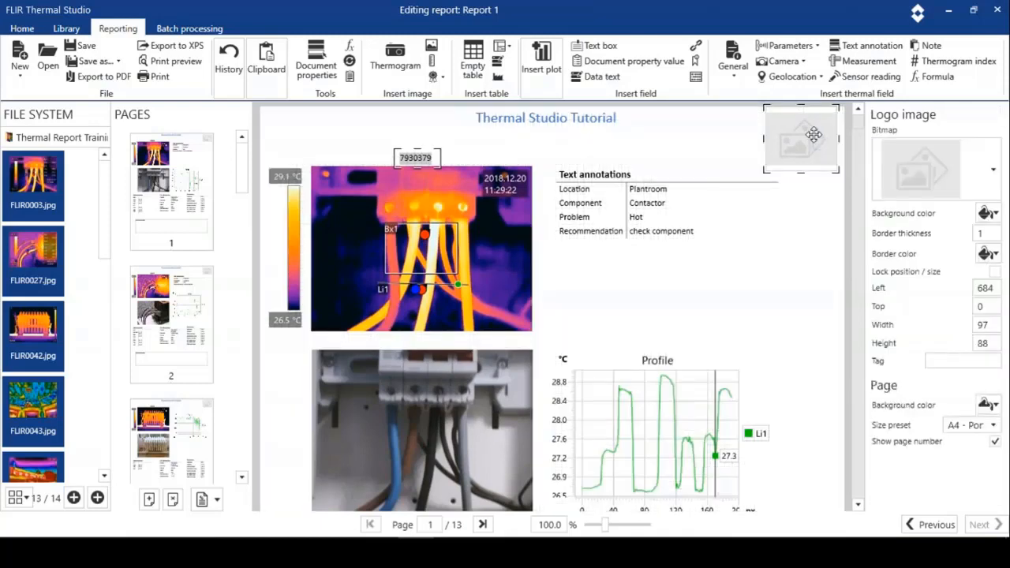
pyautogui.click(994, 174)
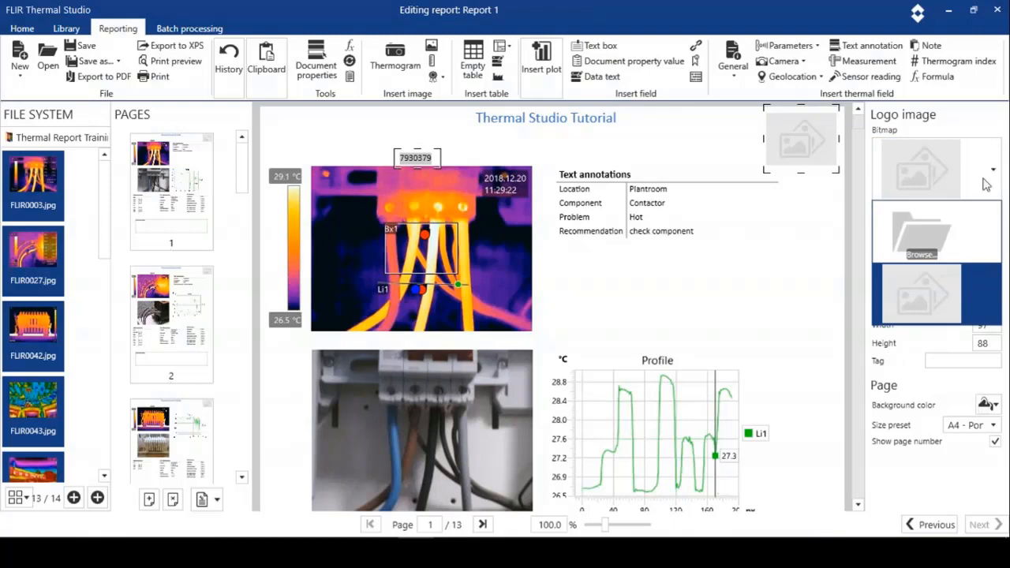
pyautogui.click(923, 230)
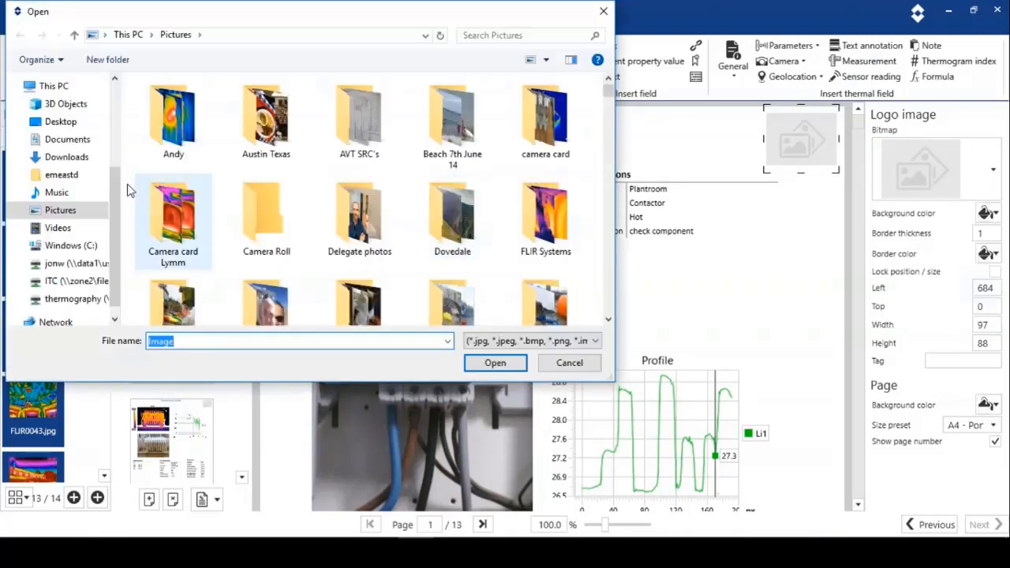
pyautogui.click(65, 142)
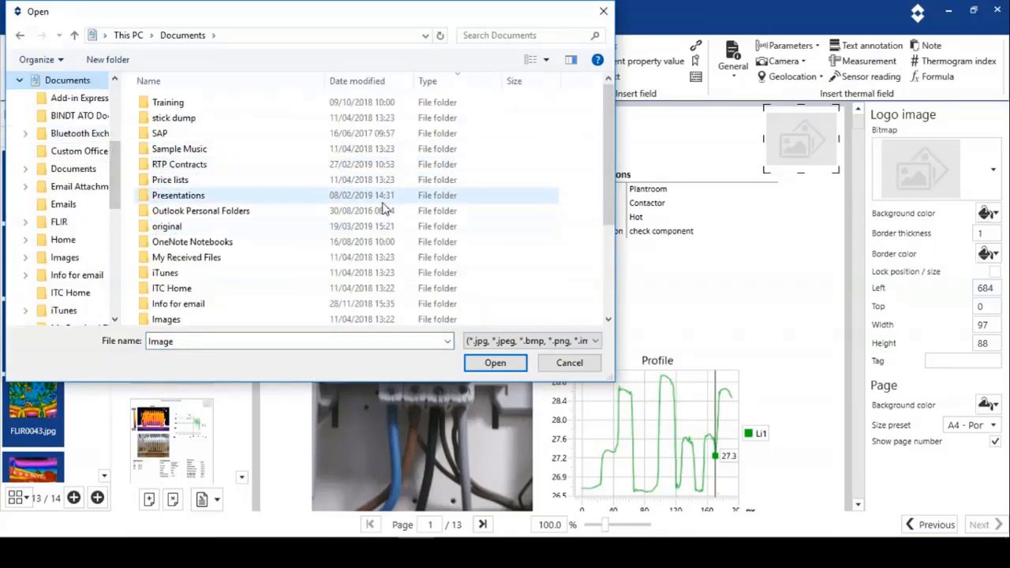
pyautogui.moveTo(605, 143); pyautogui.dragTo(608, 172)
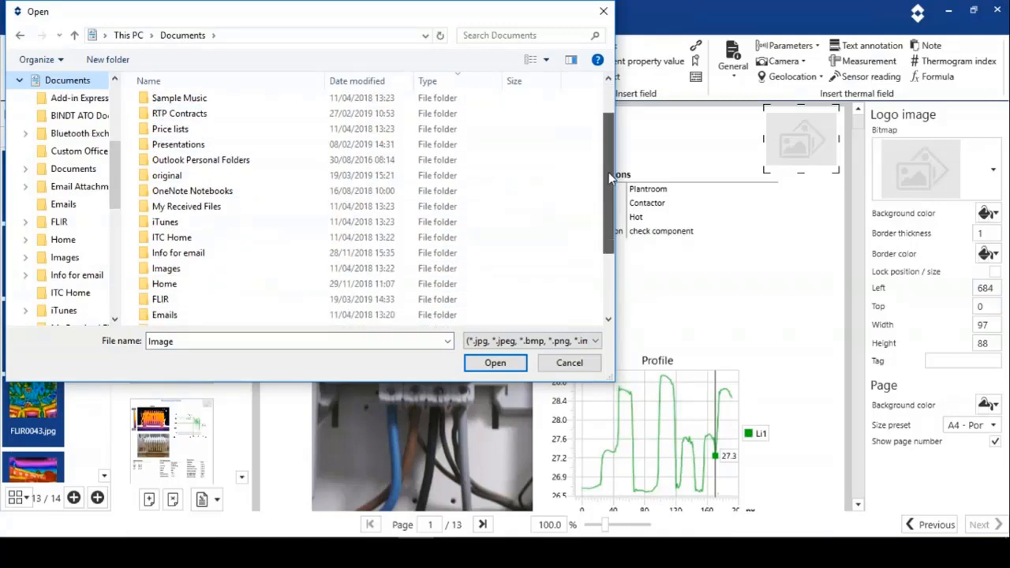
pyautogui.doubleClick(154, 303)
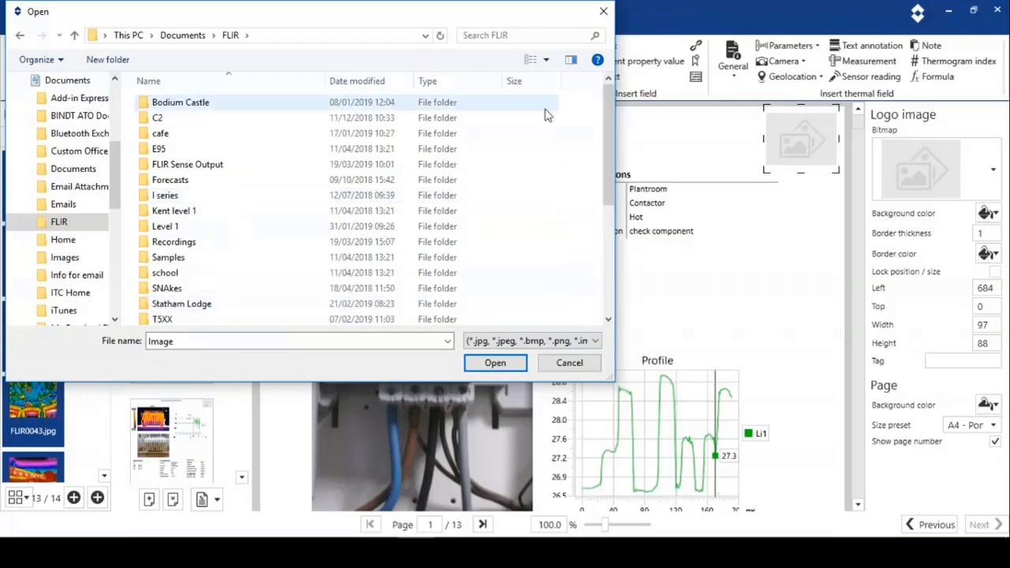
pyautogui.moveTo(610, 137); pyautogui.dragTo(607, 157)
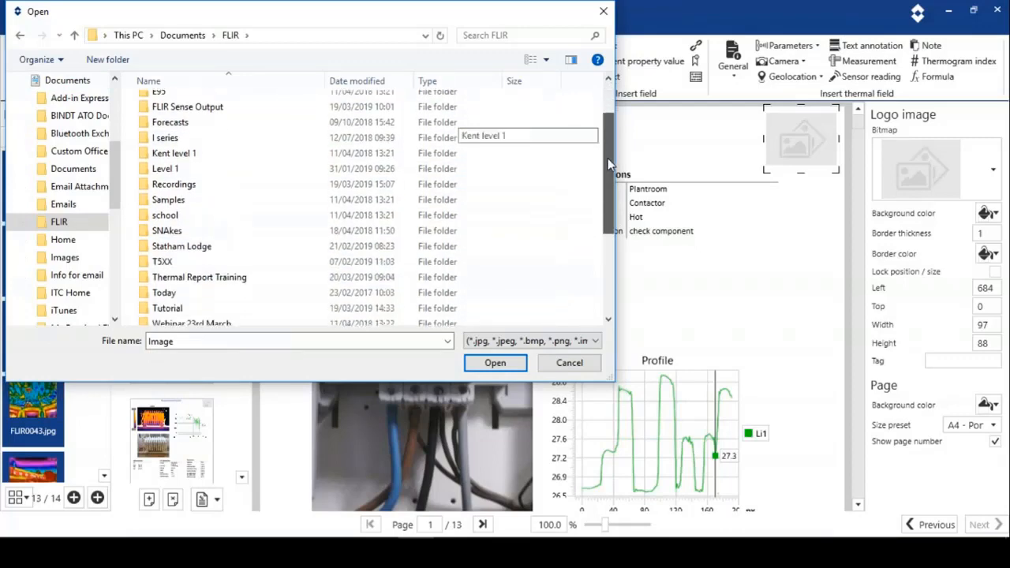
pyautogui.click(234, 272)
pyautogui.doubleClick(234, 273)
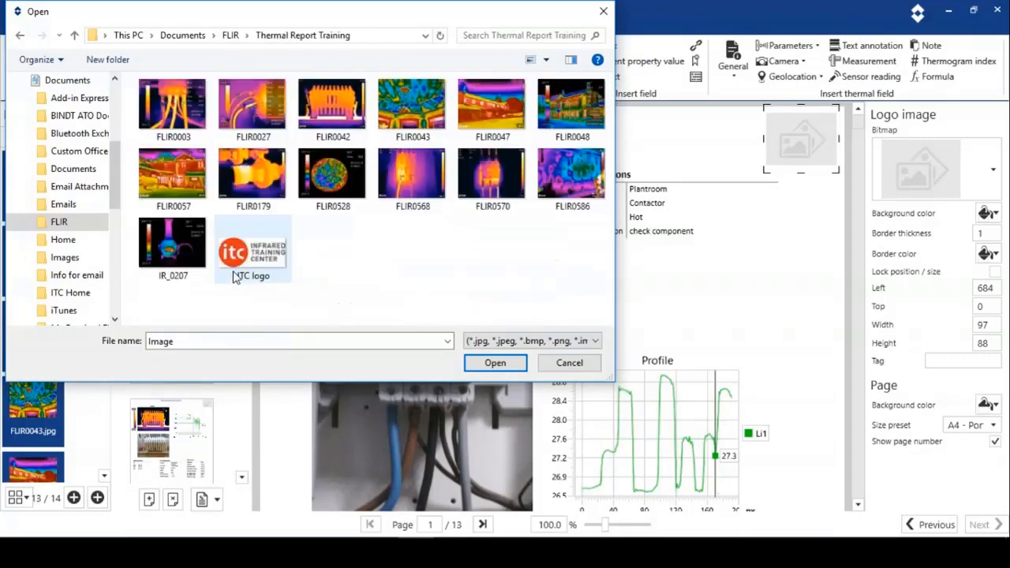
pyautogui.doubleClick(246, 262)
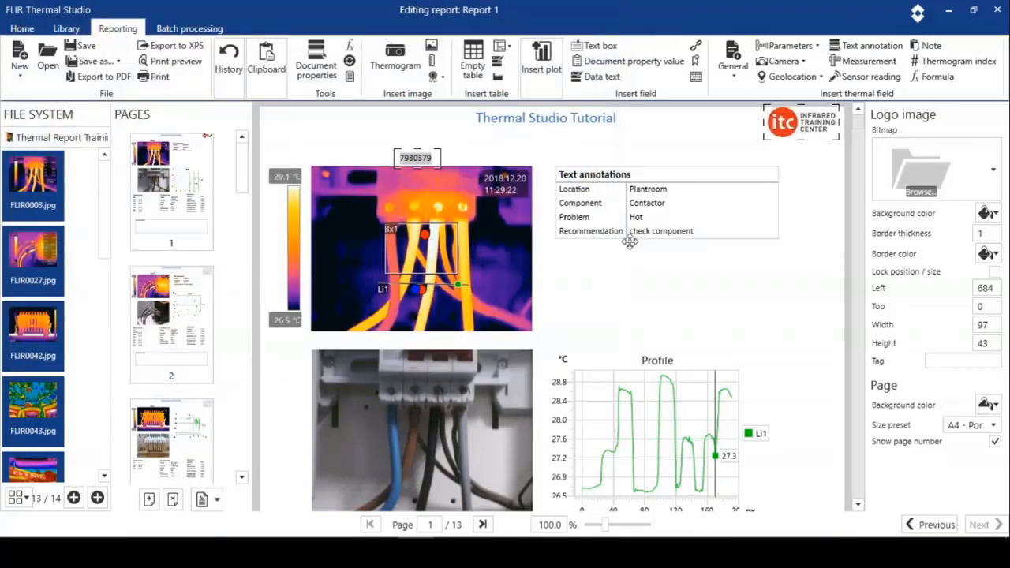
pyautogui.moveTo(765, 138); pyautogui.dragTo(751, 153)
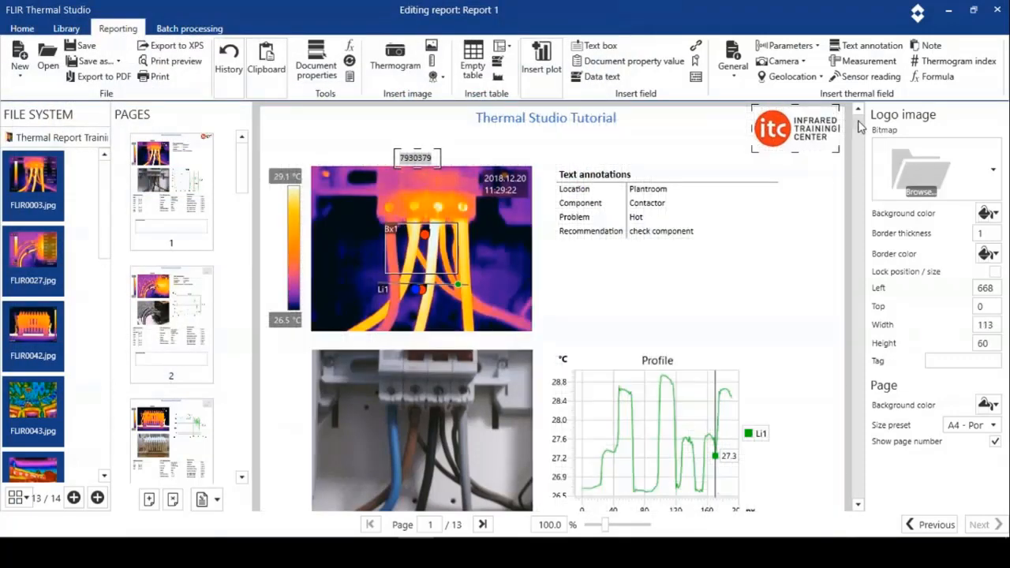
# Save the report as Training 1 in .atr format in the Thermal Report Training folder.
pyautogui.moveTo(857, 122); pyautogui.dragTo(860, 153)
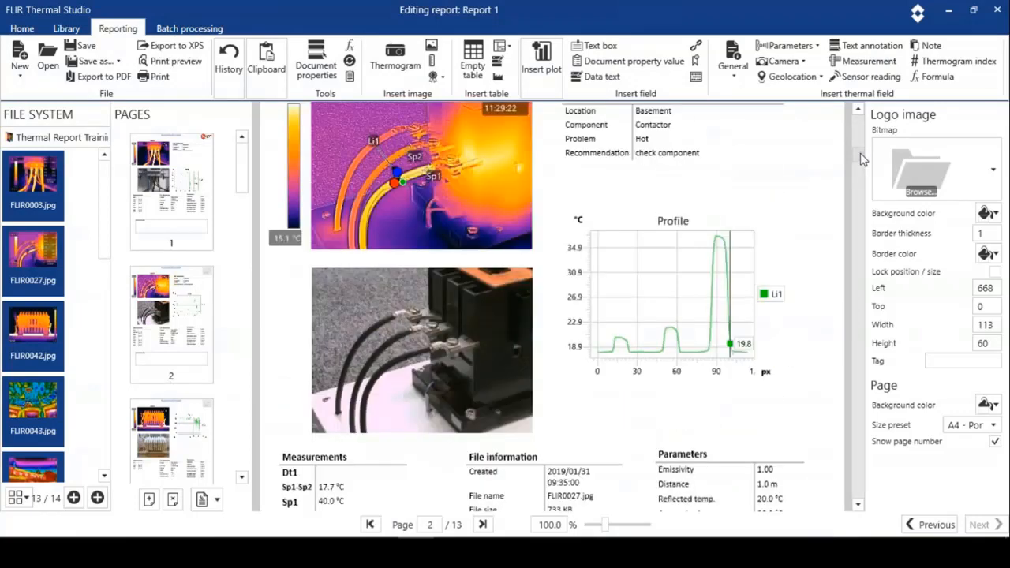
pyautogui.click(89, 66)
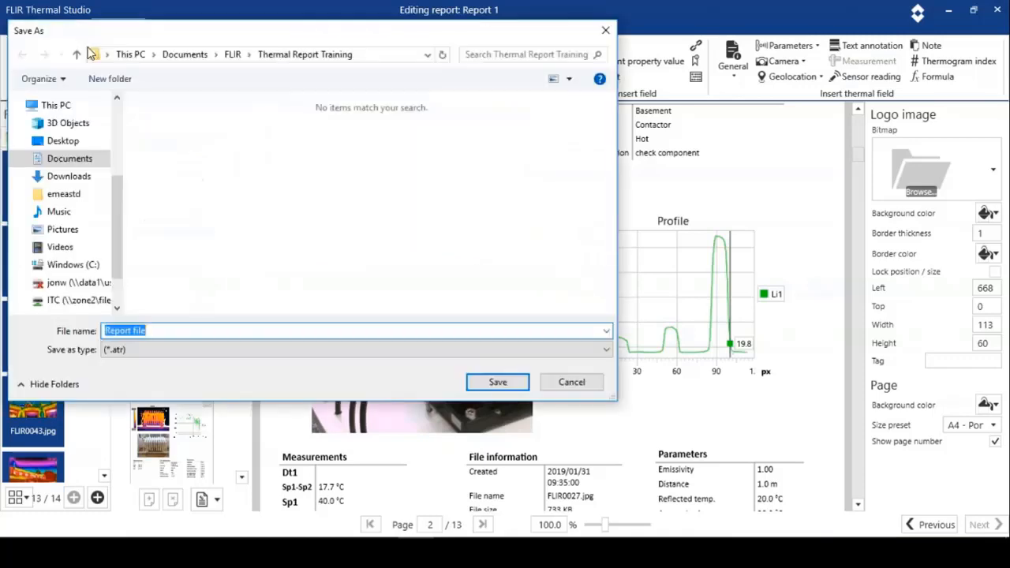
pyautogui.moveTo(93, 53); pyautogui.dragTo(176, 230)
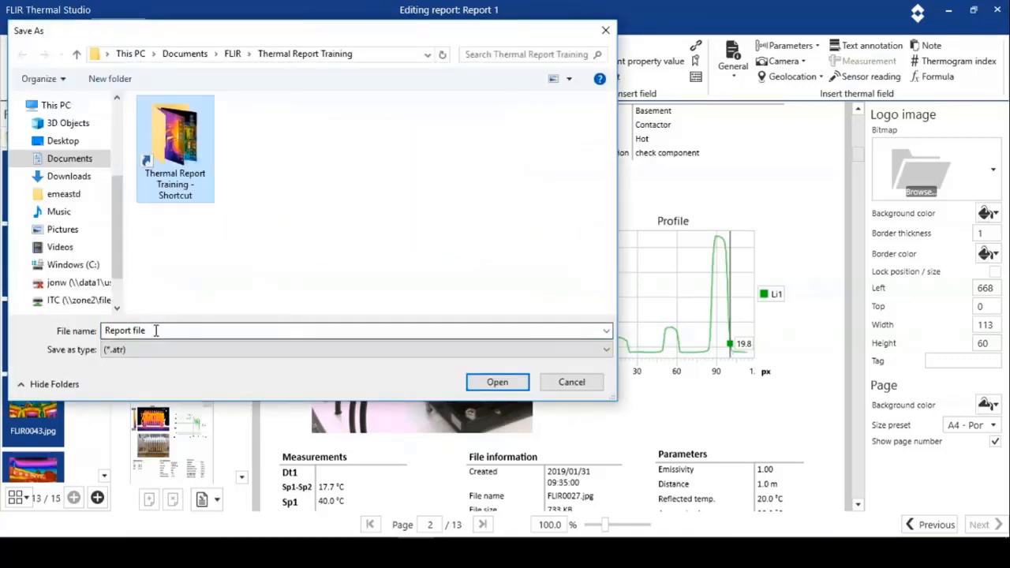
pyautogui.click(155, 331)
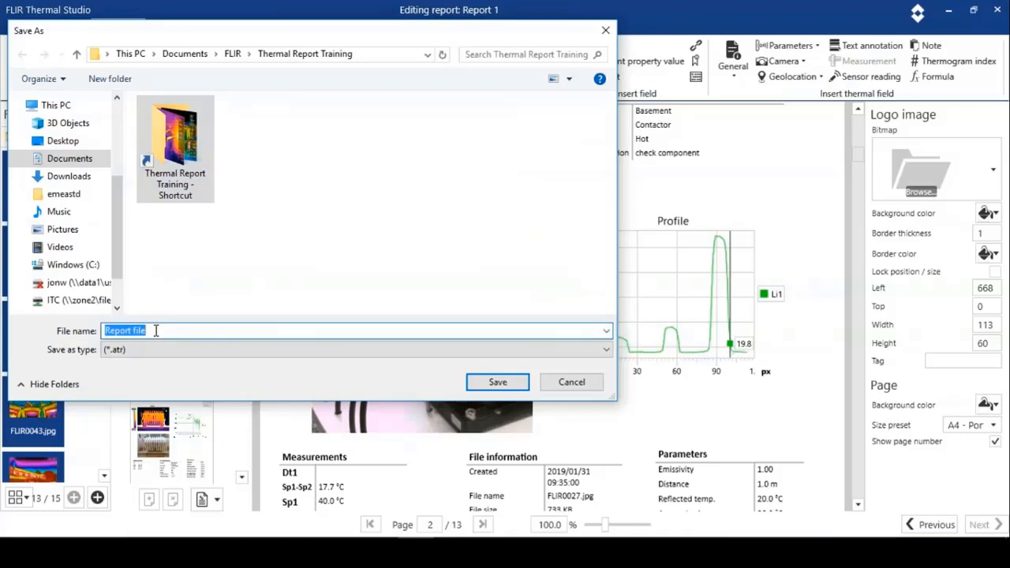
pyautogui.write('Training 1')
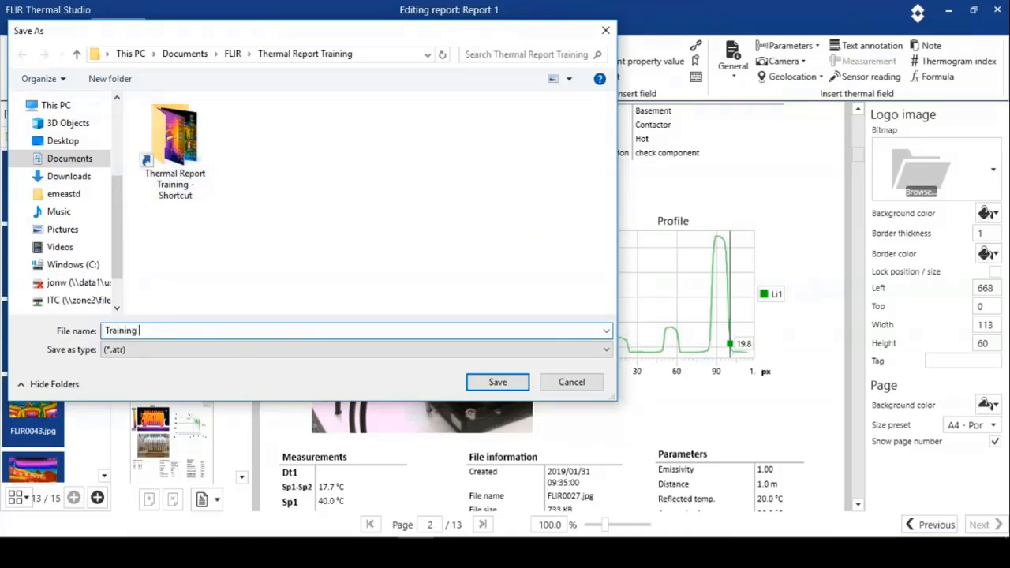
pyautogui.click(494, 383)
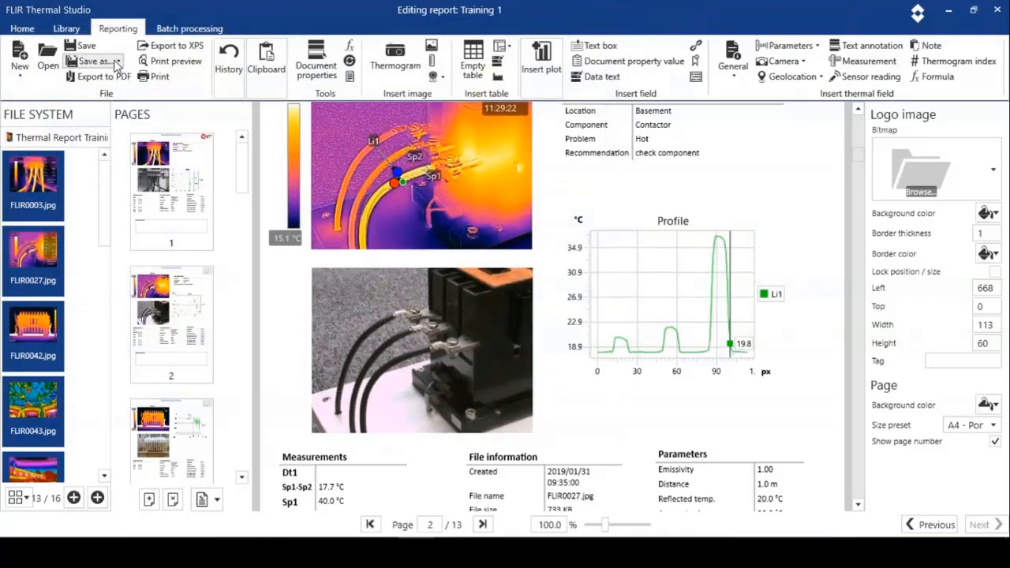
# Export the report to PDF as Training 1 in the Thermal Report Training folder and look through the exported document in Foxit Reader.
pyautogui.click(94, 77)
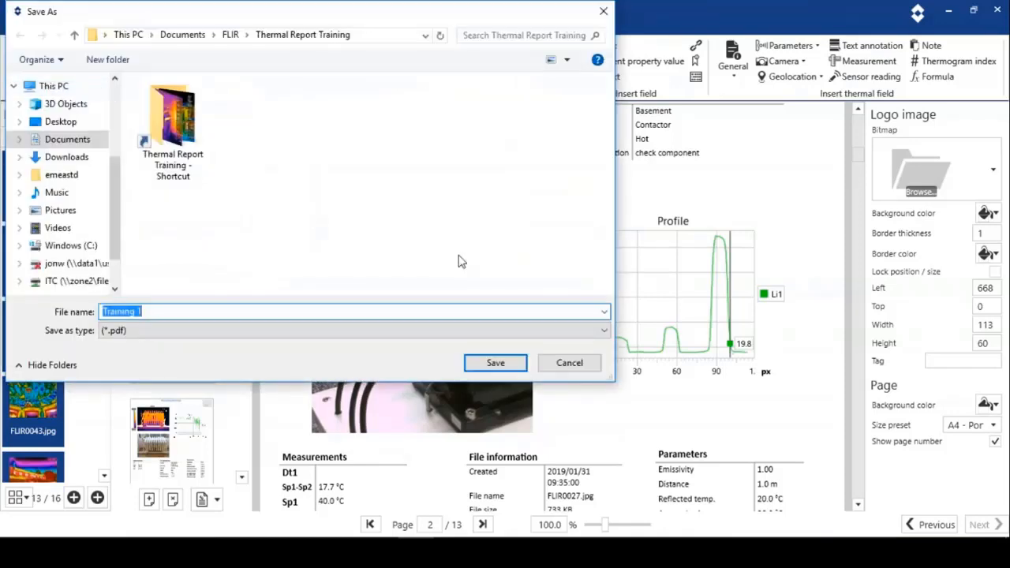
pyautogui.click(492, 366)
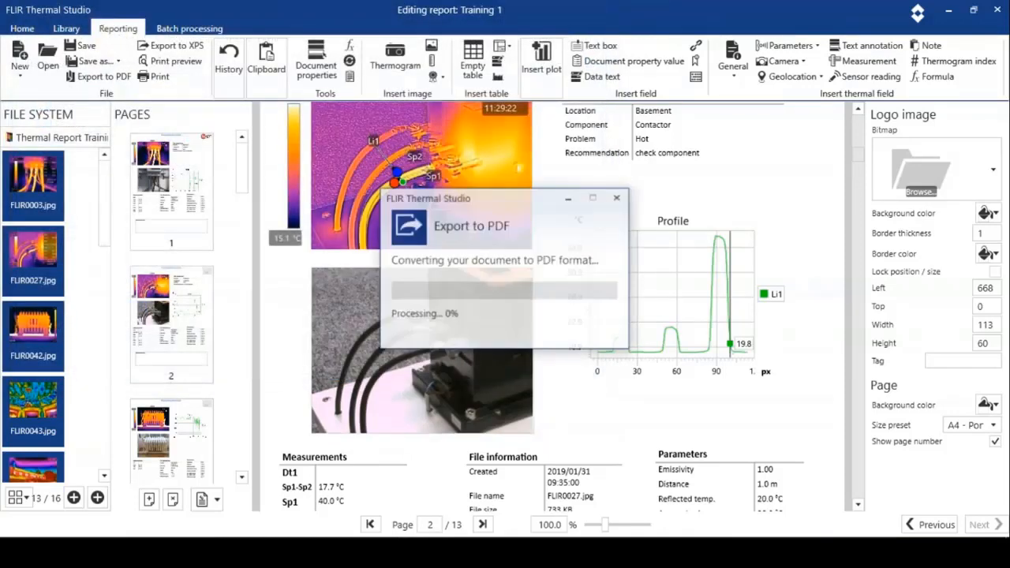
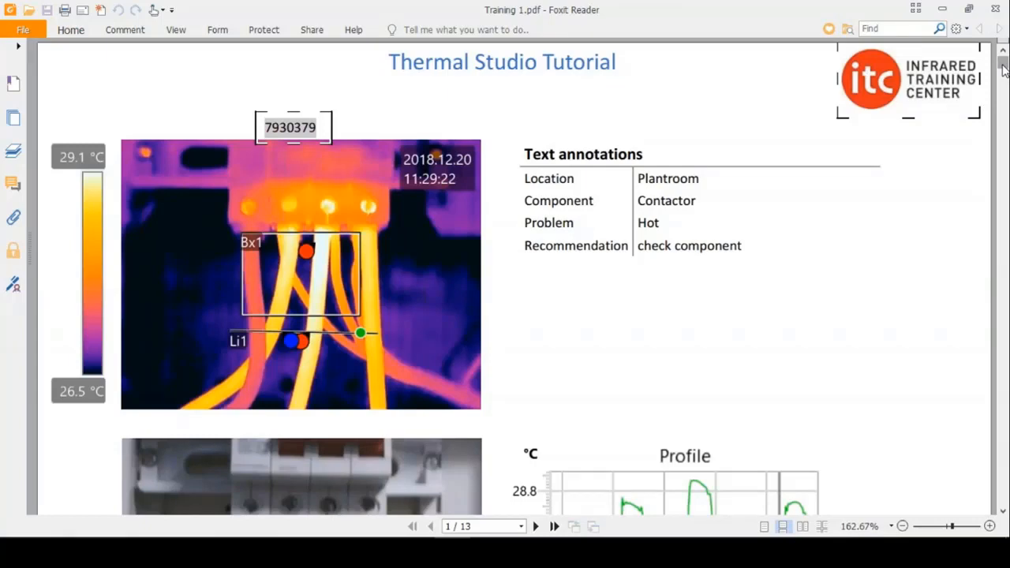
pyautogui.scroll(-2, 1004, 70)
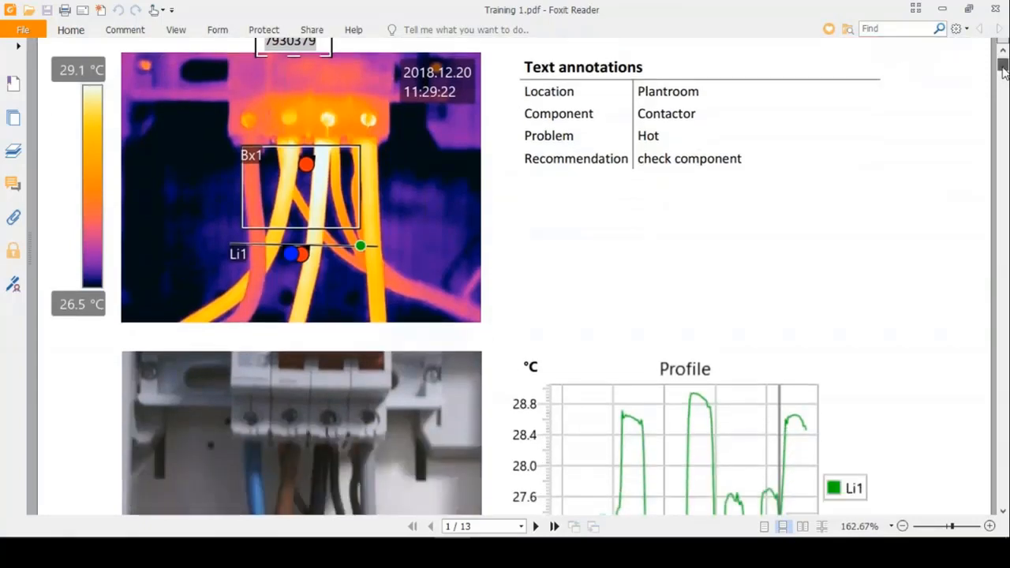
pyautogui.moveTo(1004, 69); pyautogui.dragTo(1003, 138)
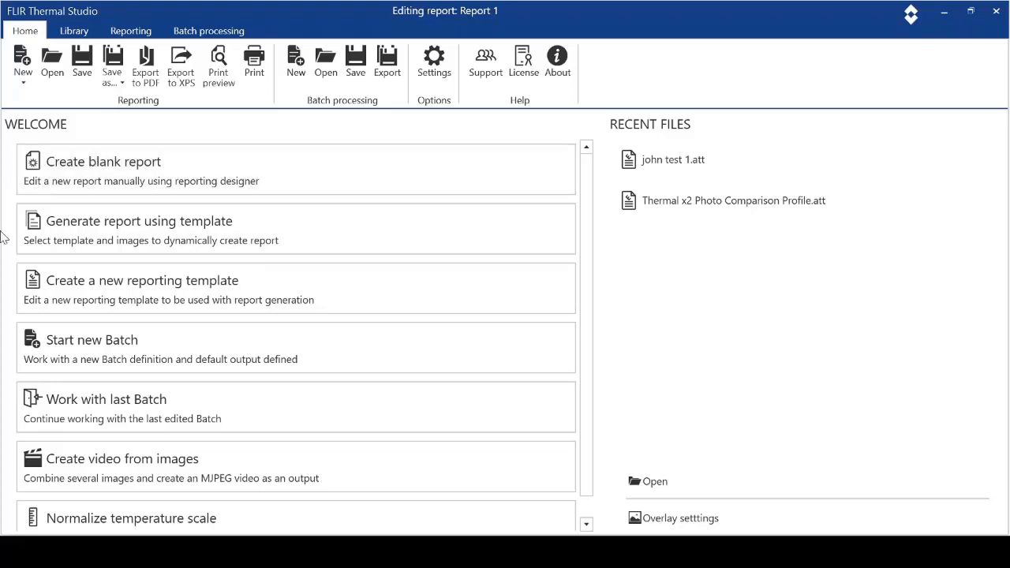
# Start a new batch and delete its default Radiometric JPEG job.
pyautogui.click(112, 351)
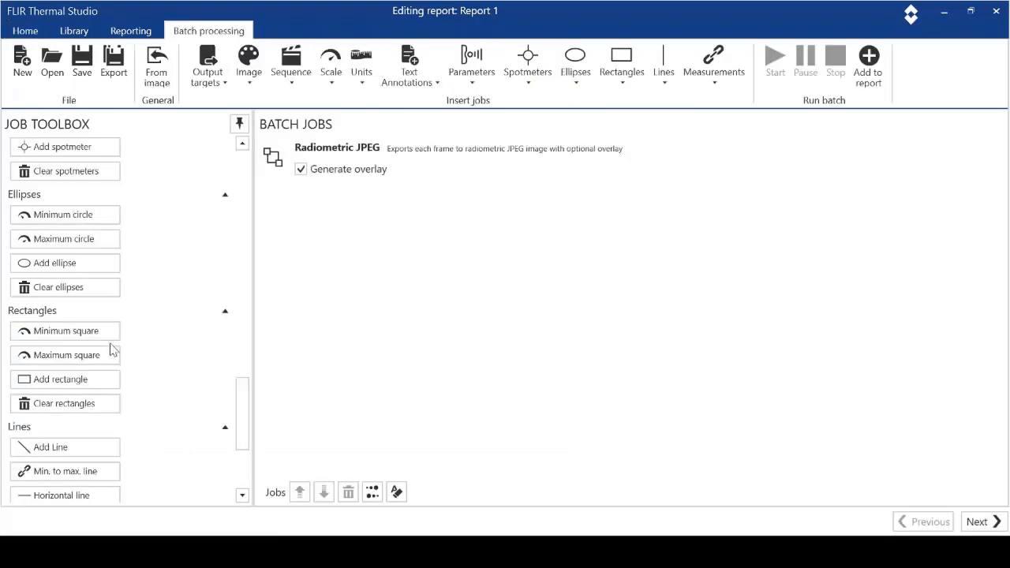
pyautogui.click(353, 157)
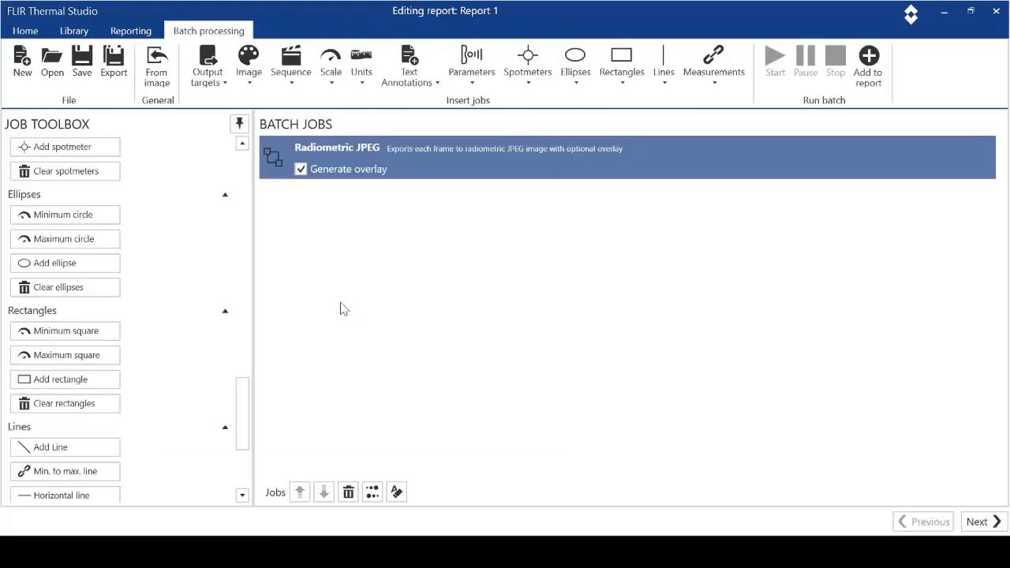
pyautogui.click(348, 491)
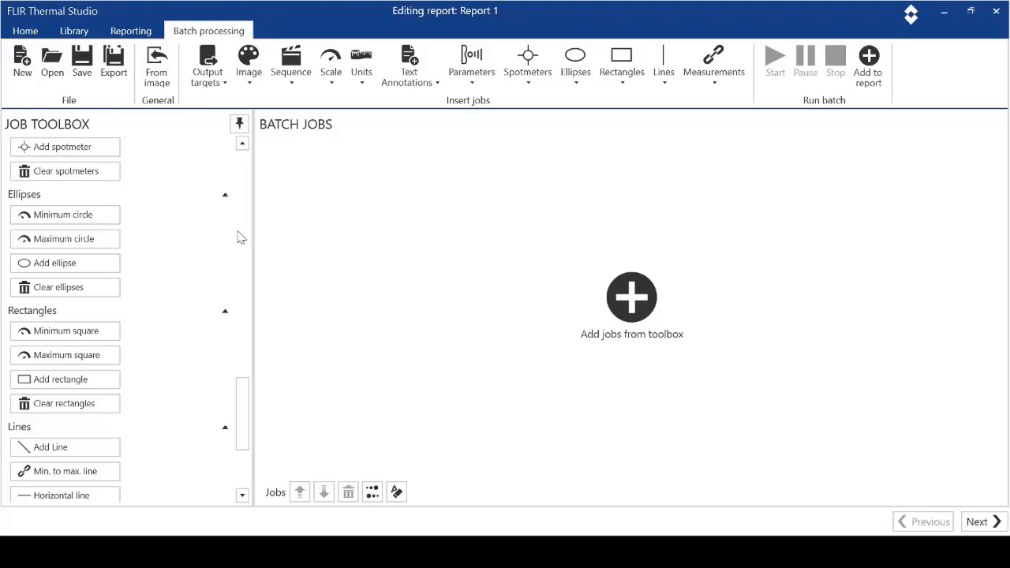
# Add a Palette job to the batch and set its image palette to Rainbow.
pyautogui.moveTo(242, 392); pyautogui.dragTo(247, 166)
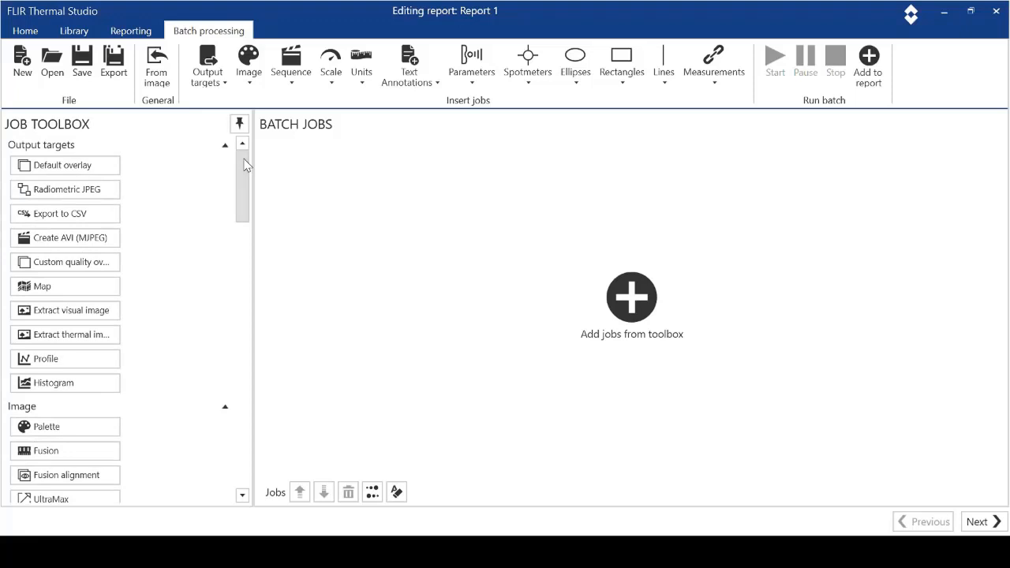
pyautogui.moveTo(244, 163); pyautogui.dragTo(244, 201)
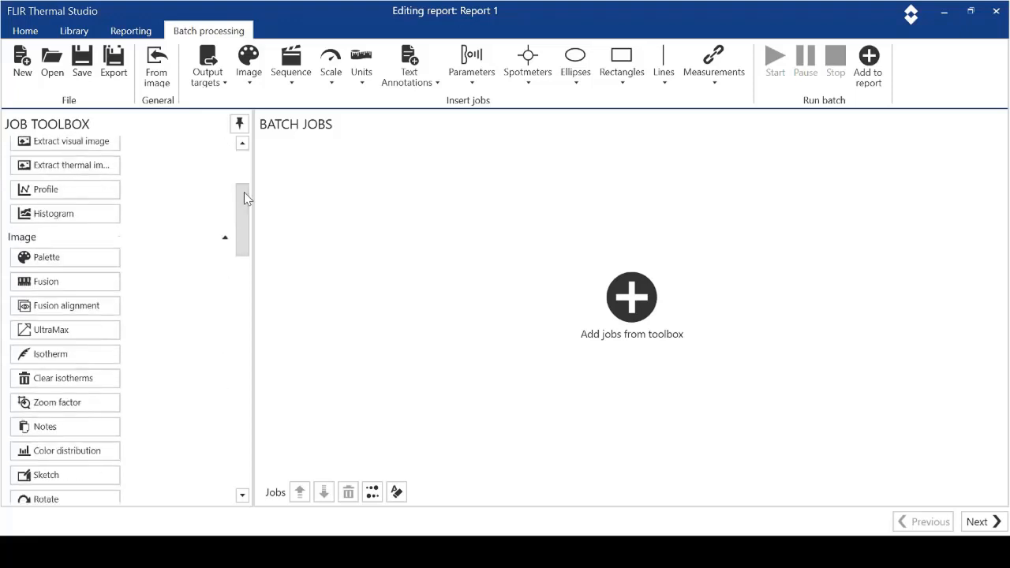
pyautogui.click(88, 259)
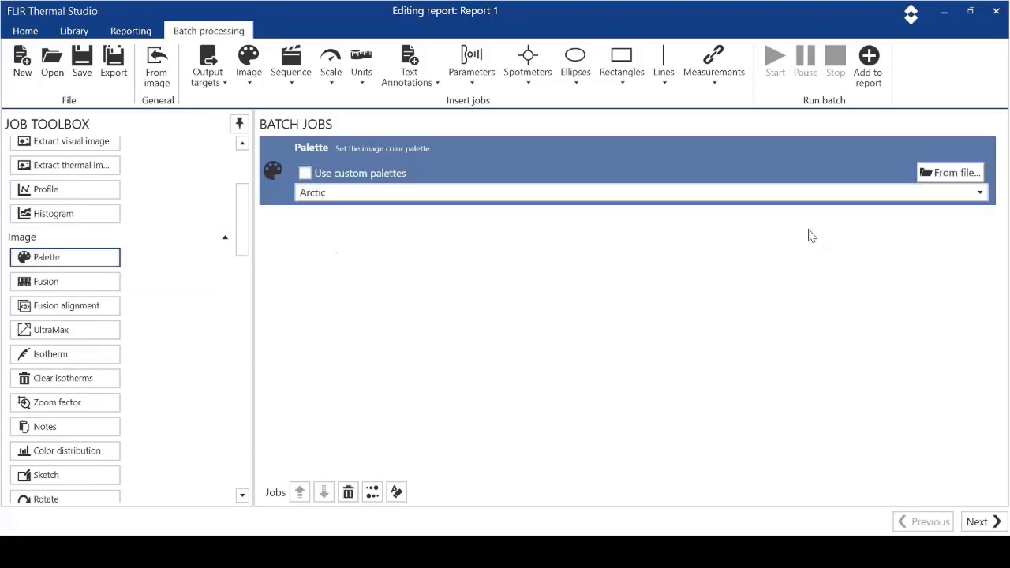
pyautogui.click(980, 194)
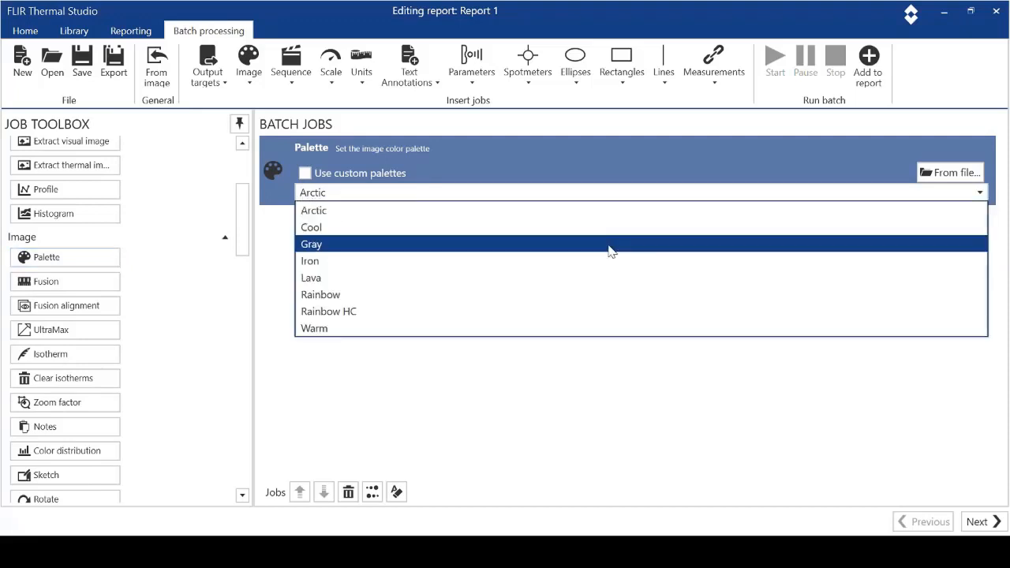
pyautogui.click(522, 301)
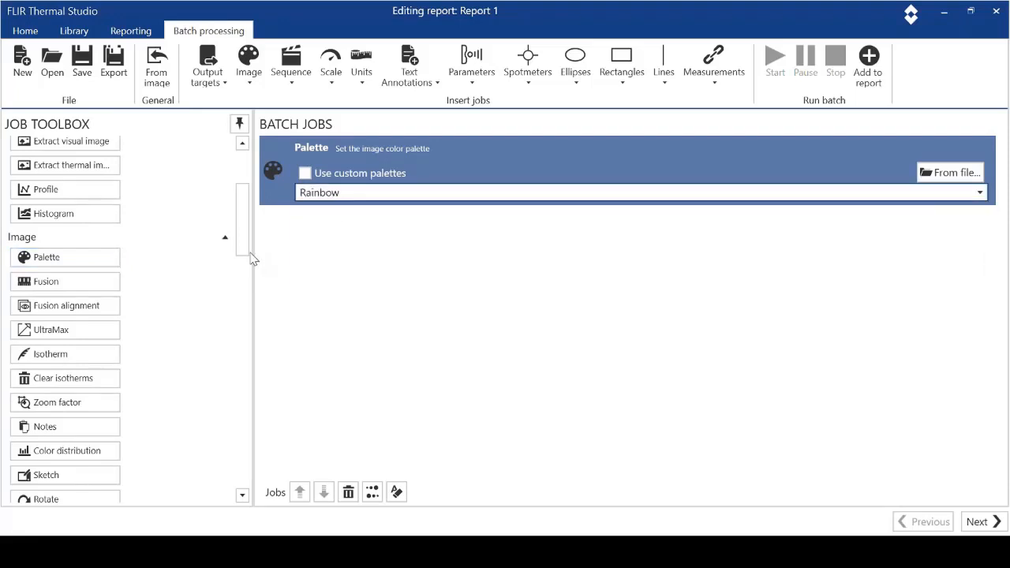
# Add an Isotherm job of type Above with a limit of 50 and a gray isotherm color.
pyautogui.moveTo(247, 244); pyautogui.dragTo(247, 273)
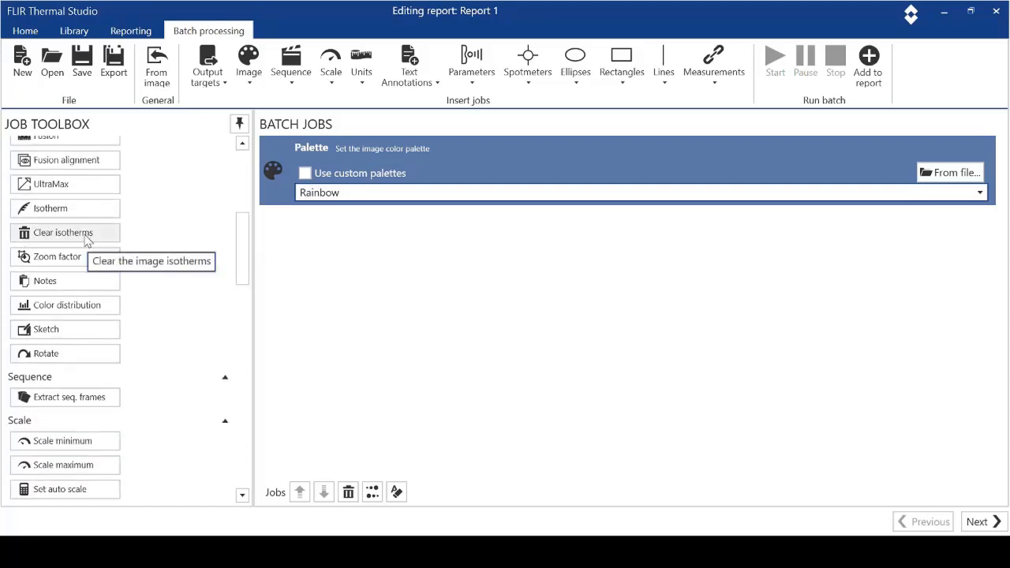
pyautogui.click(63, 209)
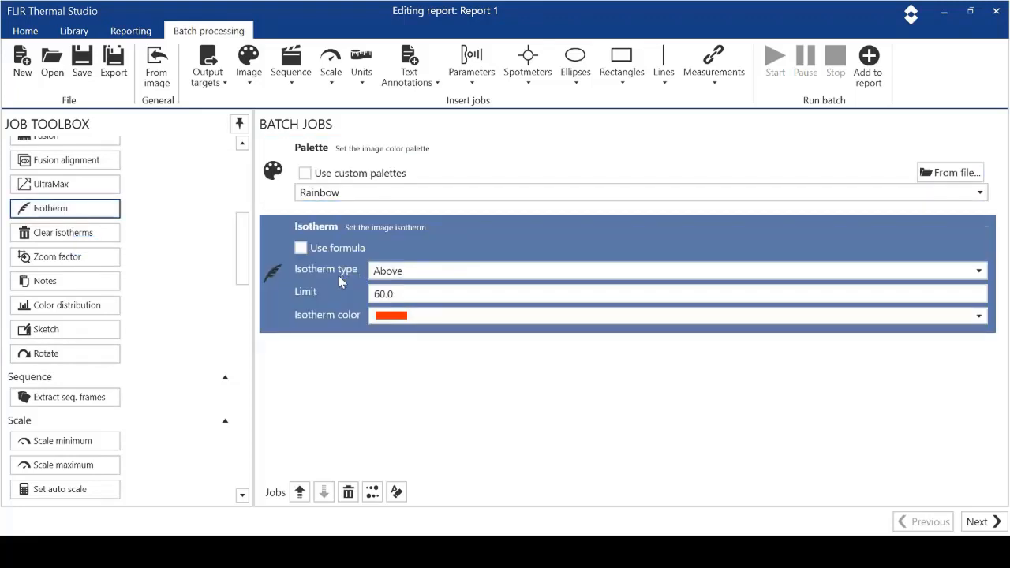
pyautogui.click(440, 293)
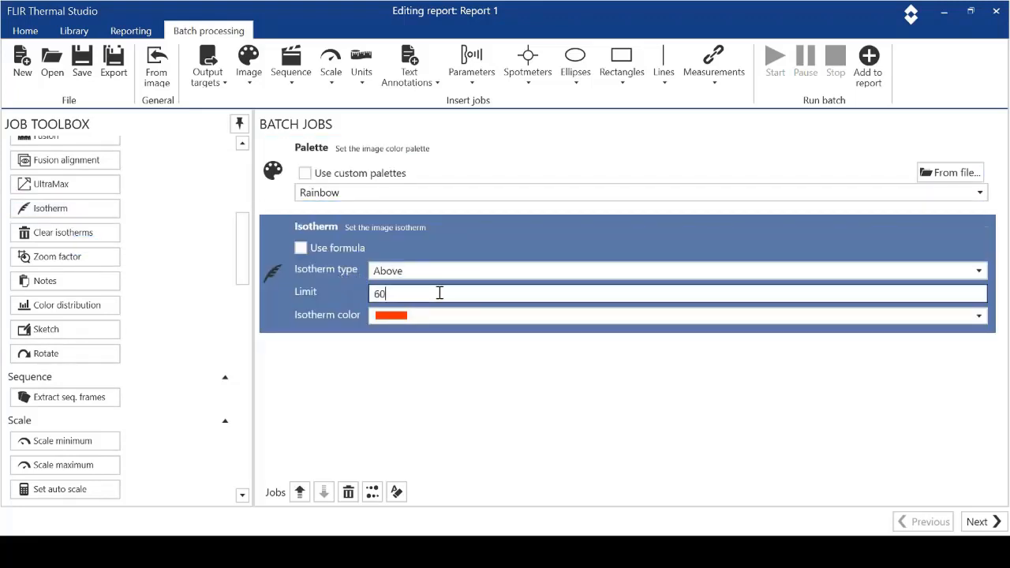
pyautogui.write('5')
pyautogui.click(979, 316)
pyautogui.click(556, 428)
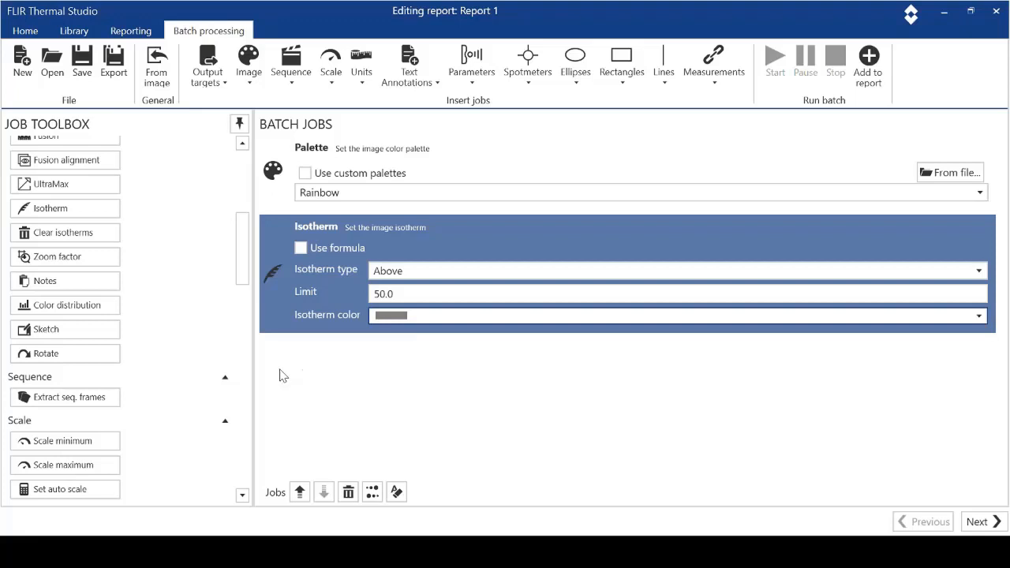
# Add a Maximum spotmeter job to the end of the batch job list.
pyautogui.moveTo(247, 276); pyautogui.dragTo(246, 323)
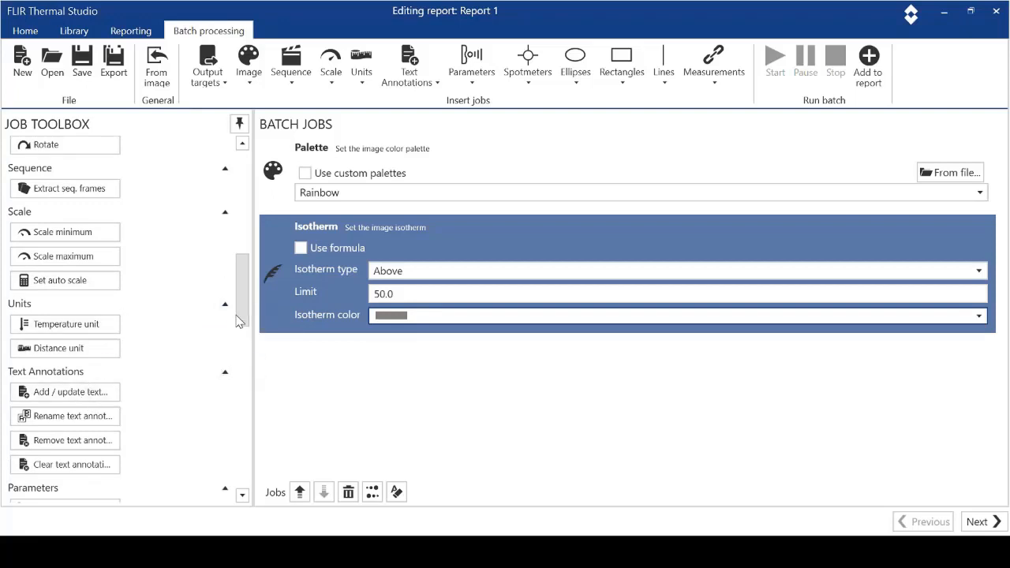
pyautogui.moveTo(242, 315); pyautogui.dragTo(244, 353)
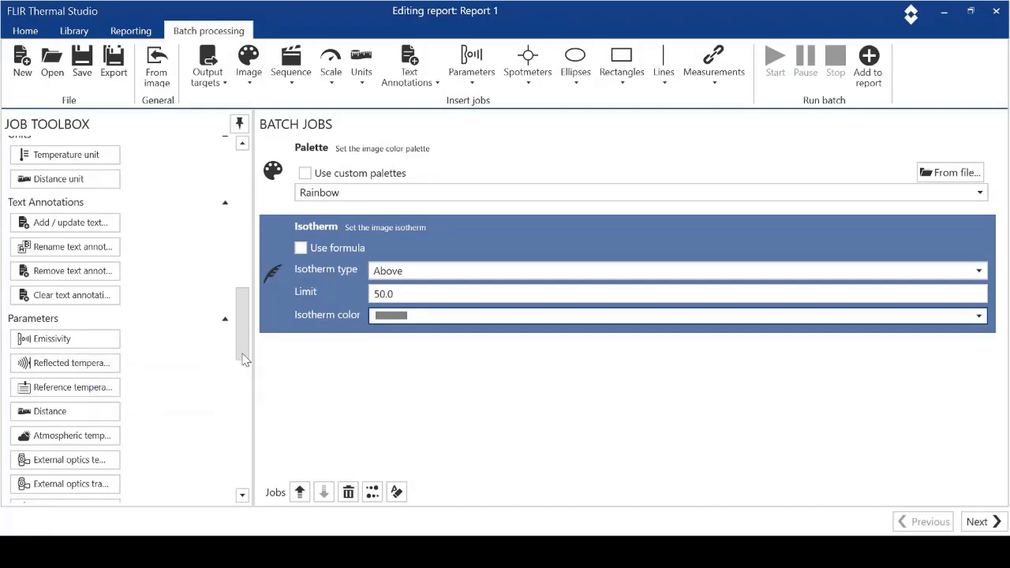
pyautogui.moveTo(241, 334); pyautogui.dragTo(247, 395)
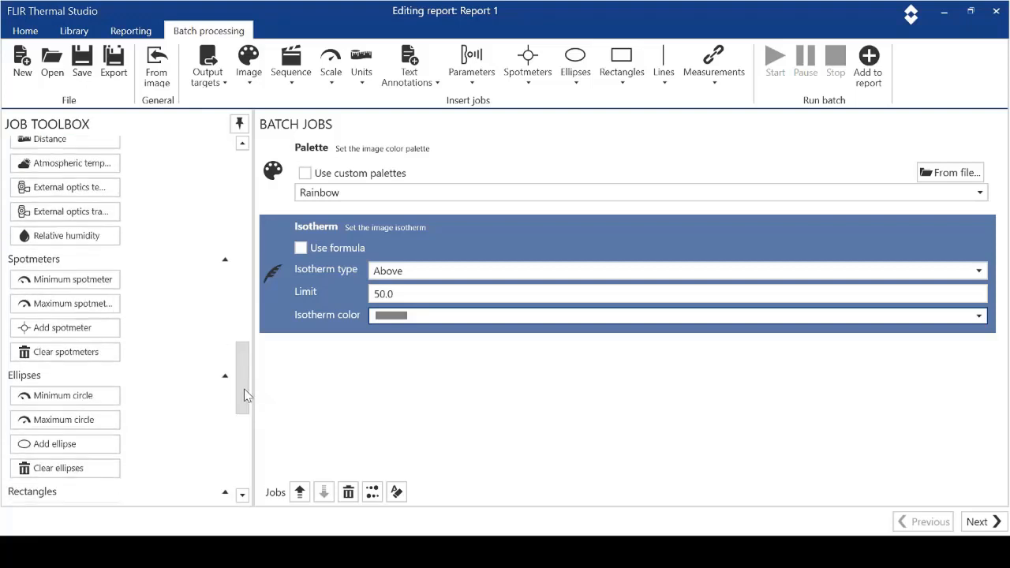
pyautogui.scroll(3, 242, 375)
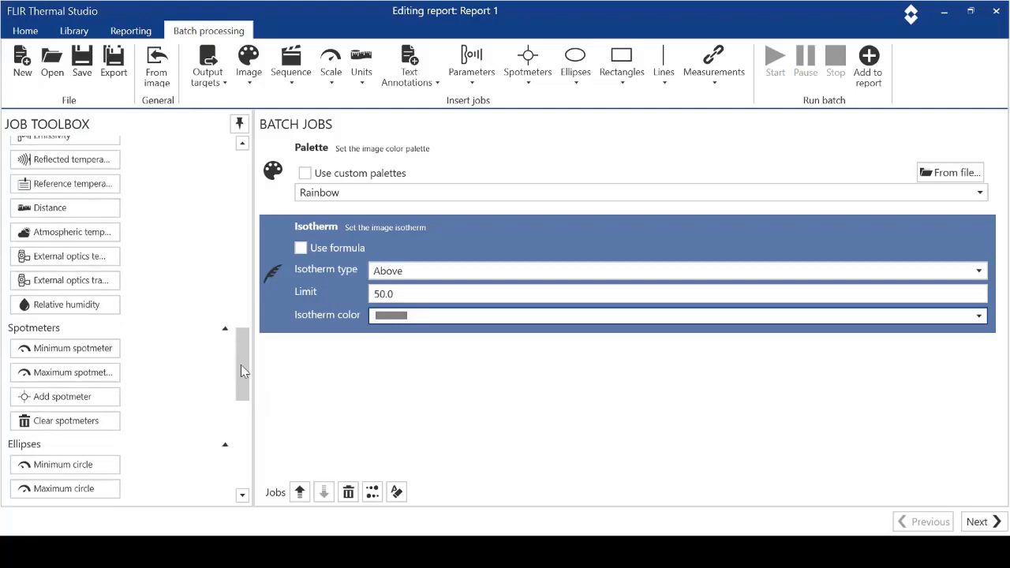
pyautogui.scroll(-3, 241, 366)
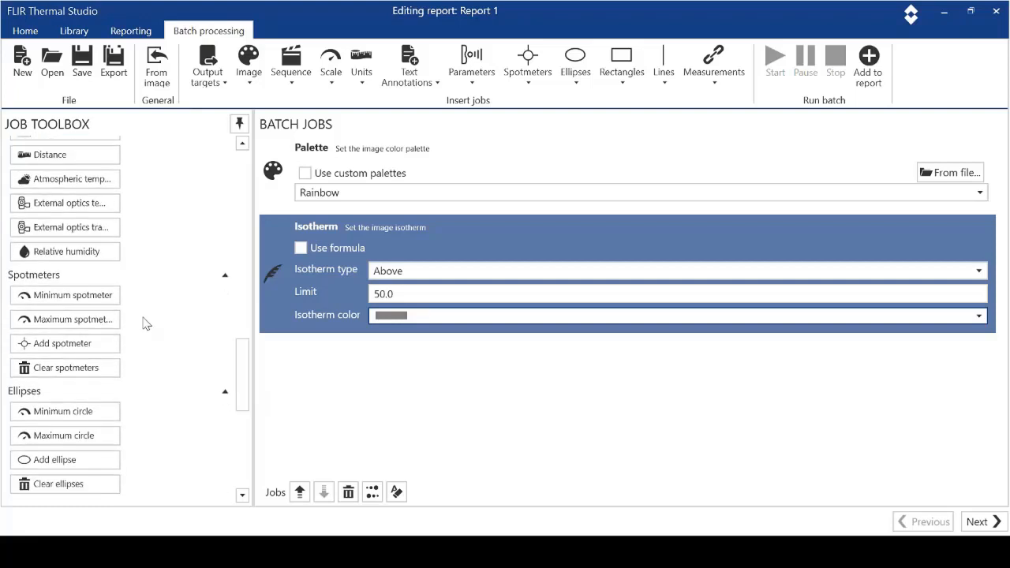
pyautogui.click(93, 323)
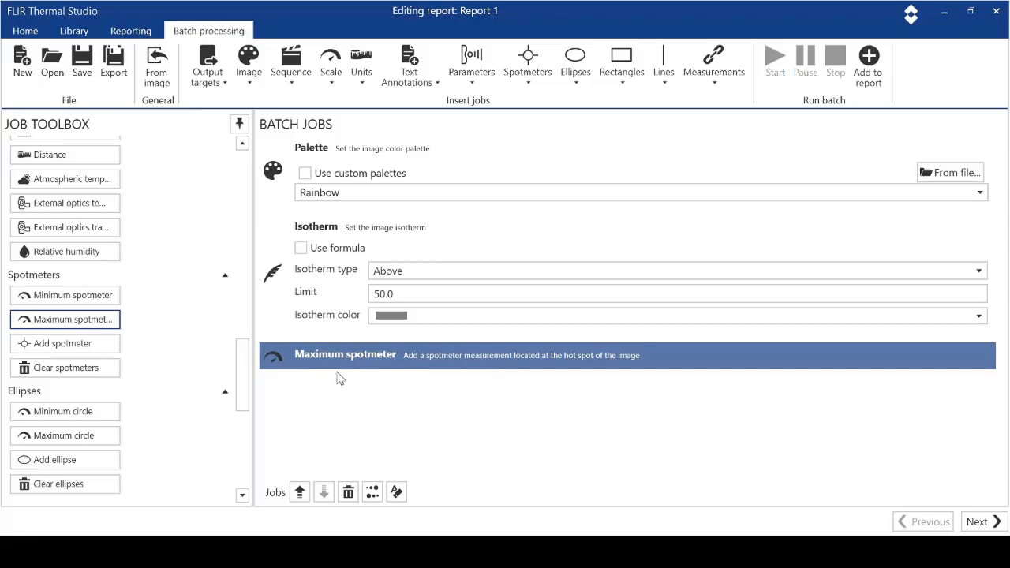
pyautogui.moveTo(243, 379); pyautogui.dragTo(243, 416)
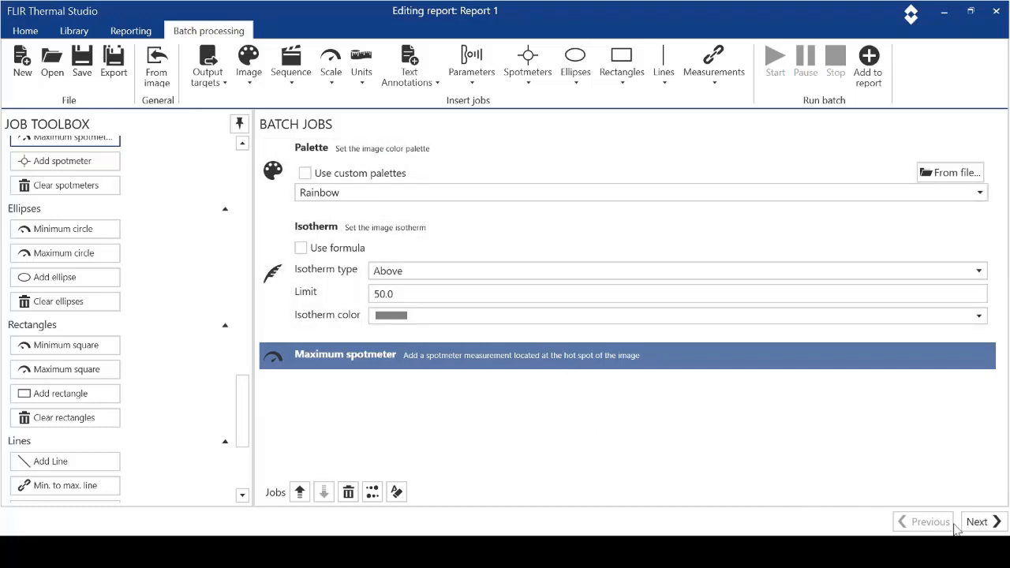
# Go on to file selection and add all images from the Ricoh folder to the batch.
pyautogui.click(979, 524)
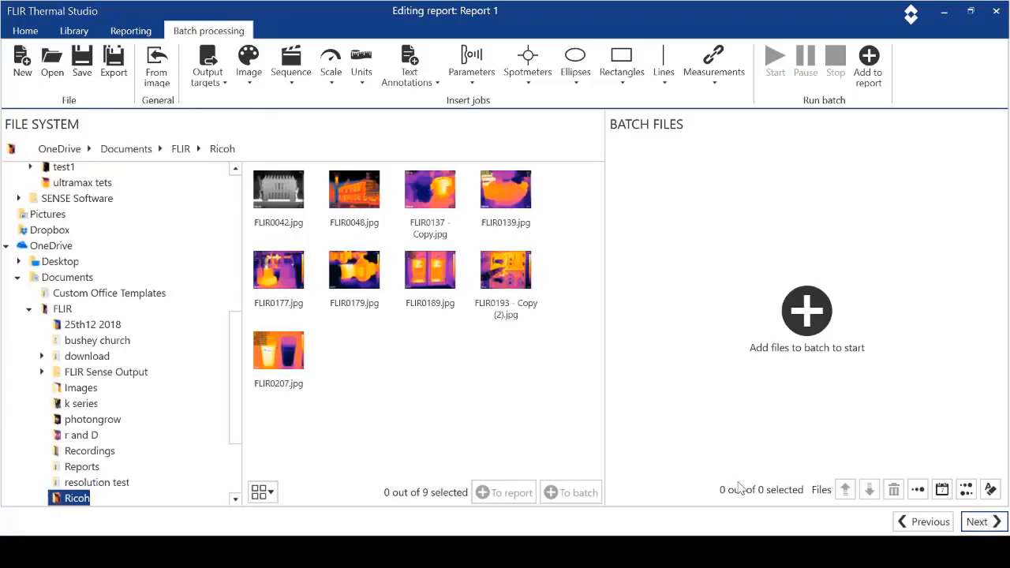
pyautogui.moveTo(282, 218)
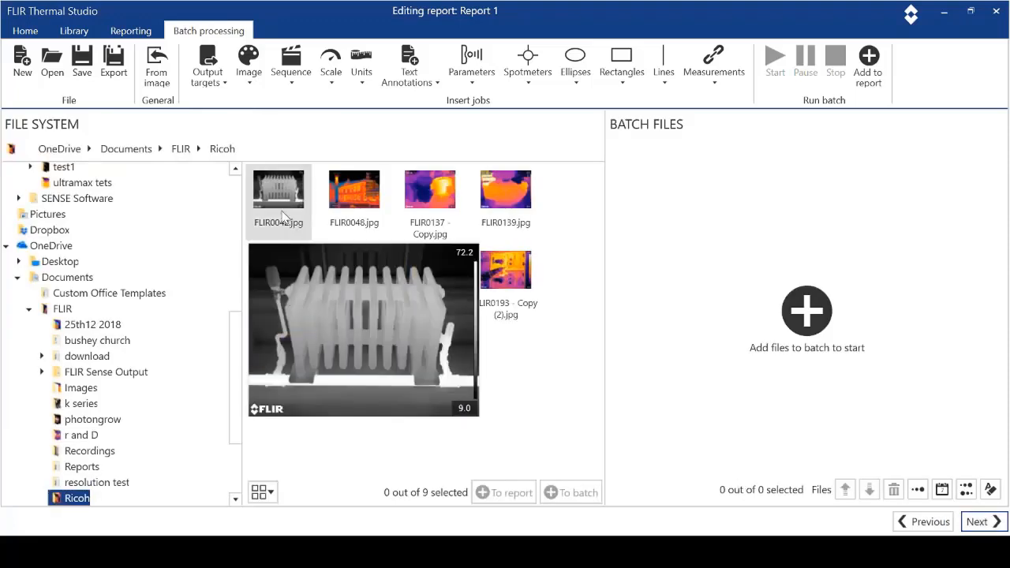
pyautogui.click(282, 218)
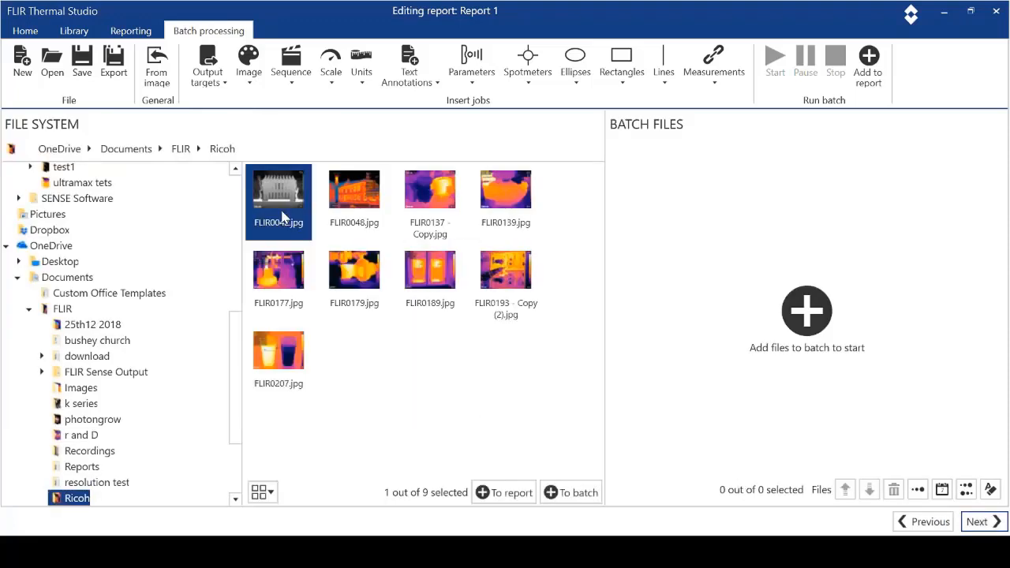
pyautogui.keyDown('shift'); pyautogui.click(293, 360); pyautogui.keyUp('shift')
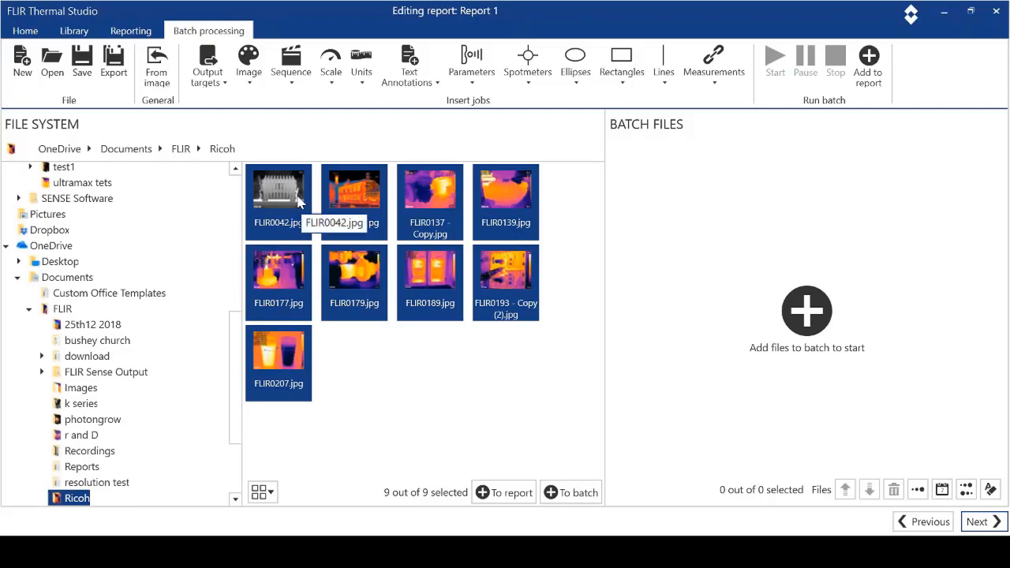
pyautogui.moveTo(397, 286)
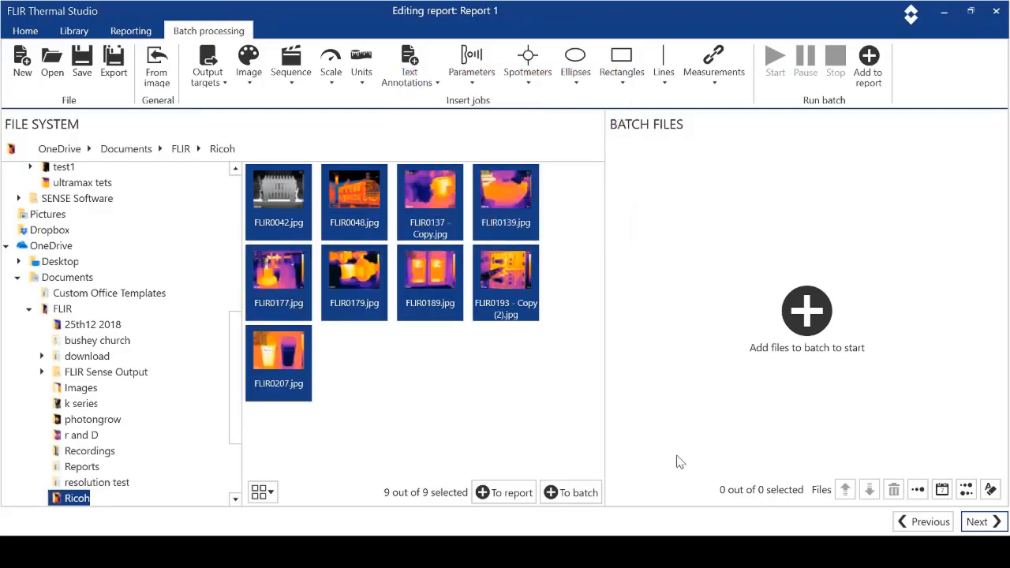
pyautogui.click(575, 495)
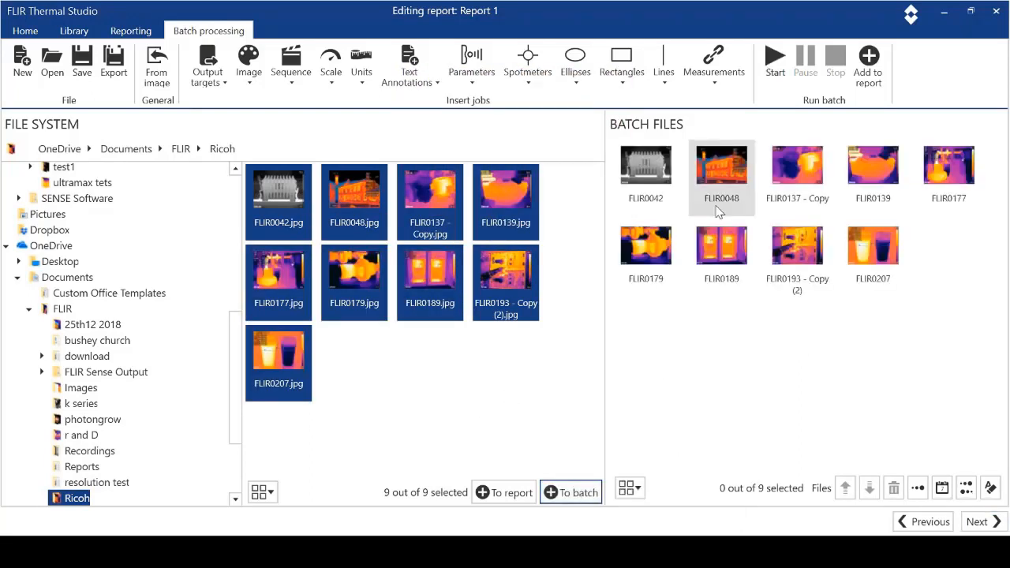
# Run the batch on all batch files, close the output folder window and inspect the processed FLIR0042 image.
pyautogui.click(651, 188)
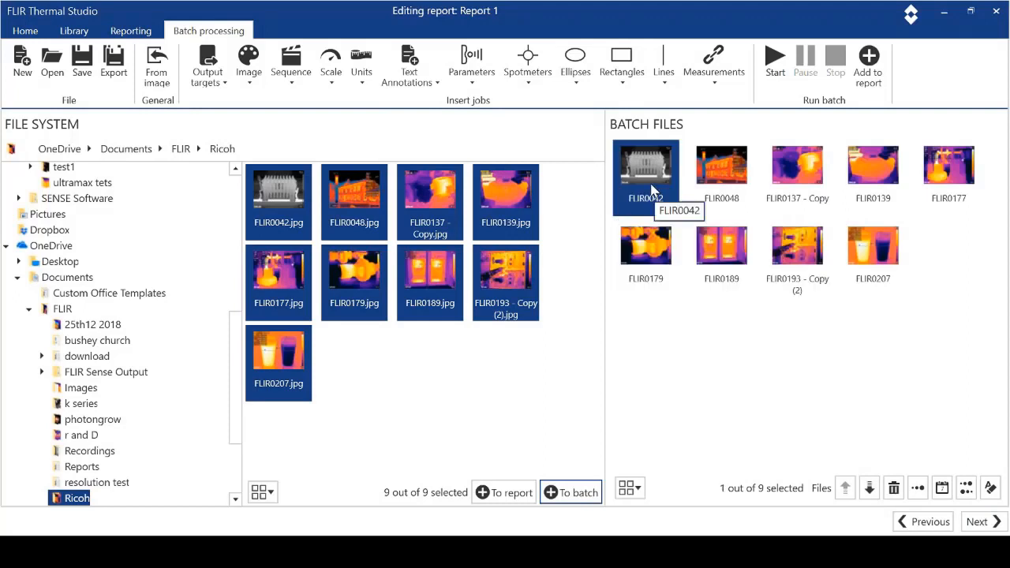
pyautogui.keyDown('shift'); pyautogui.click(868, 260); pyautogui.keyUp('shift')
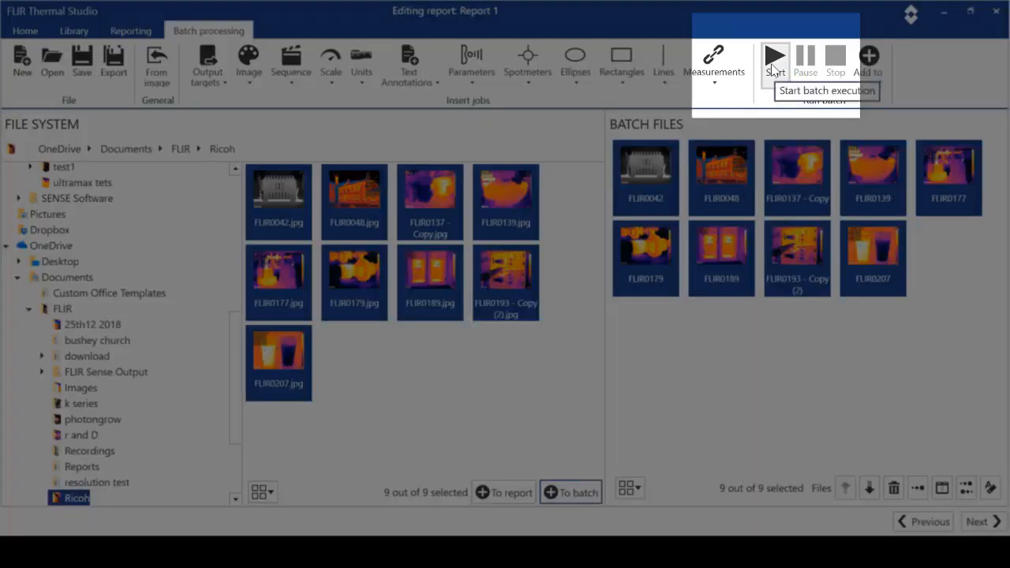
pyautogui.click(773, 71)
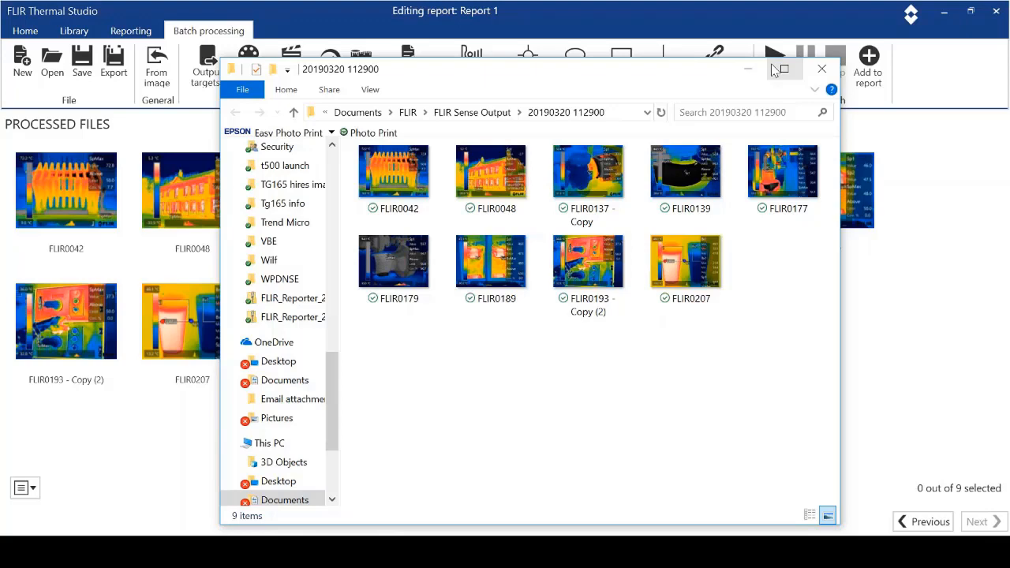
pyautogui.click(822, 70)
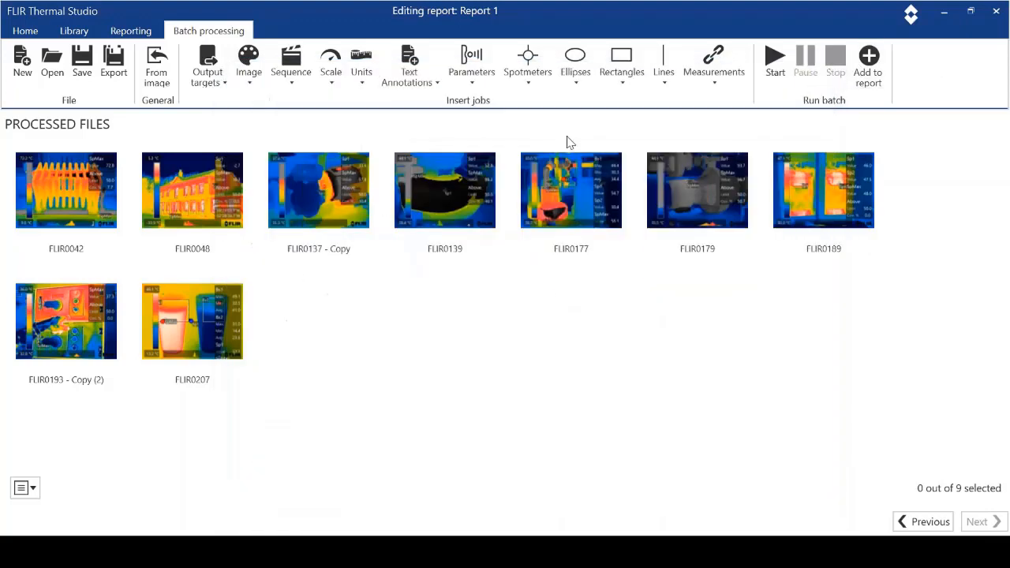
pyautogui.doubleClick(70, 189)
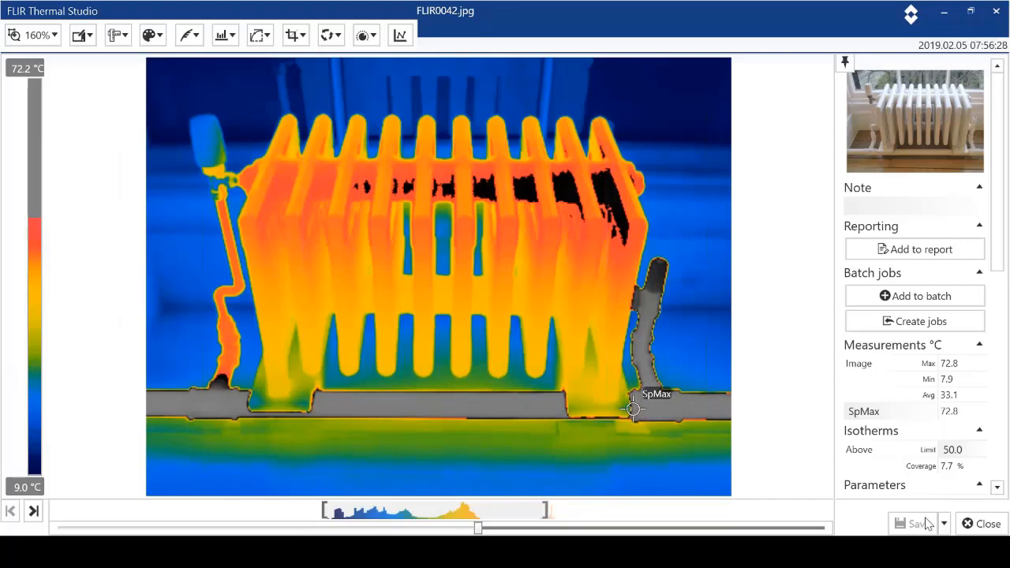
pyautogui.click(987, 522)
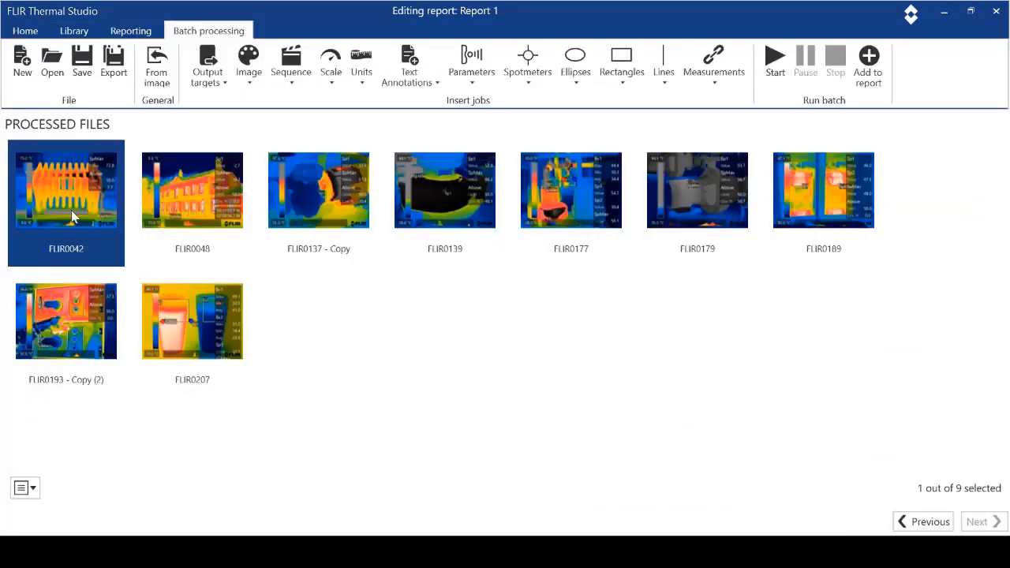
# Add all processed files to the report and view the FLIR0042 image on report page 3.
pyautogui.keyDown('shift'); pyautogui.click(194, 314); pyautogui.keyUp('shift')
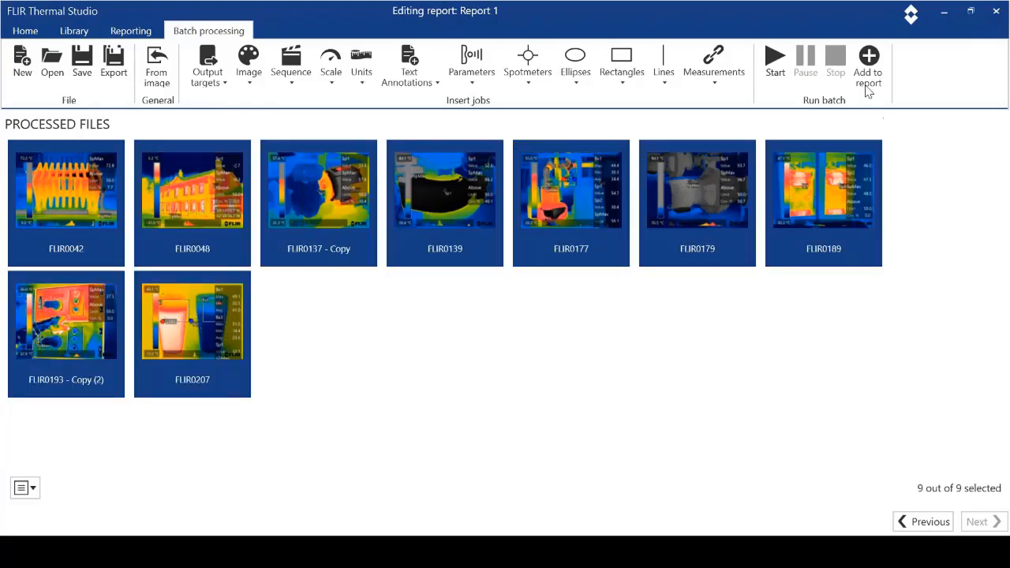
pyautogui.click(868, 56)
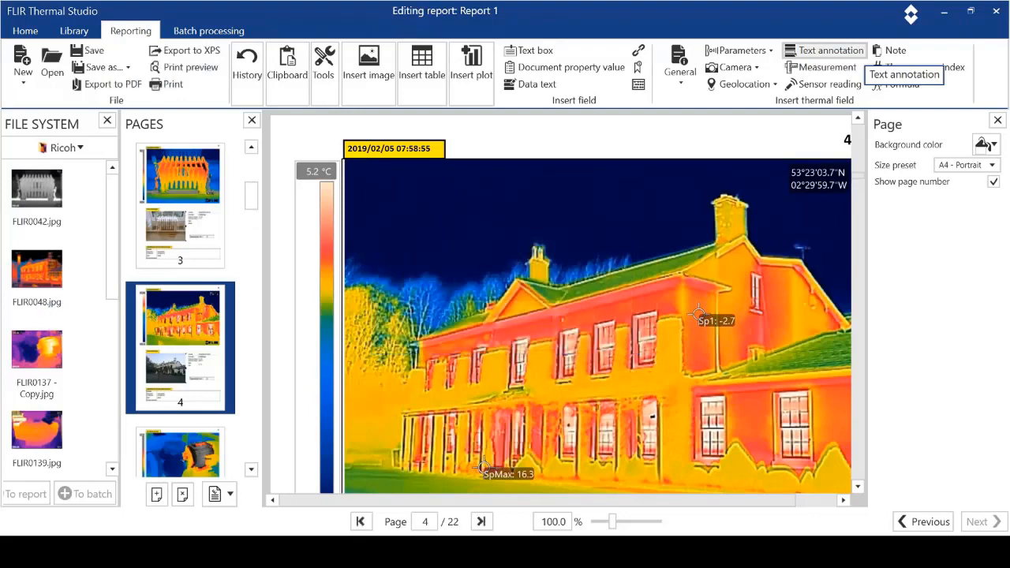
pyautogui.click(202, 176)
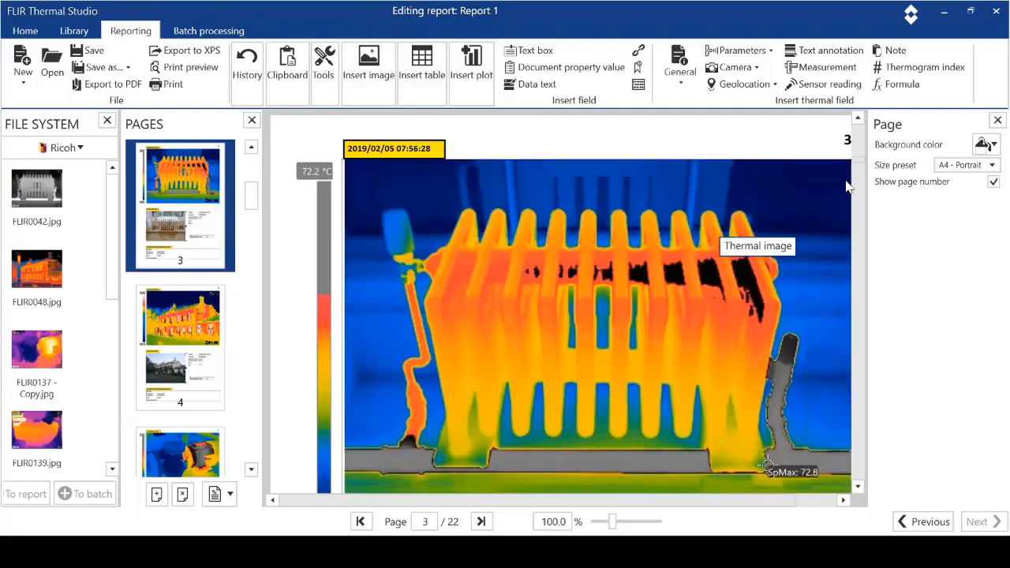
pyautogui.moveTo(859, 167)
pyautogui.mouseDown()
pyautogui.moveTo(860, 175)
pyautogui.moveTo(860, 162)
pyautogui.mouseUp()
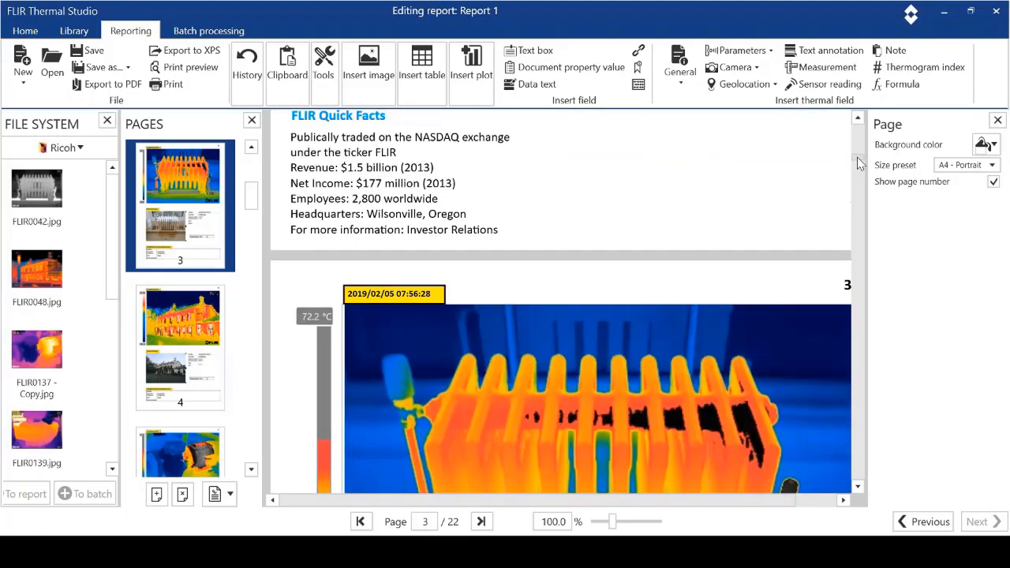